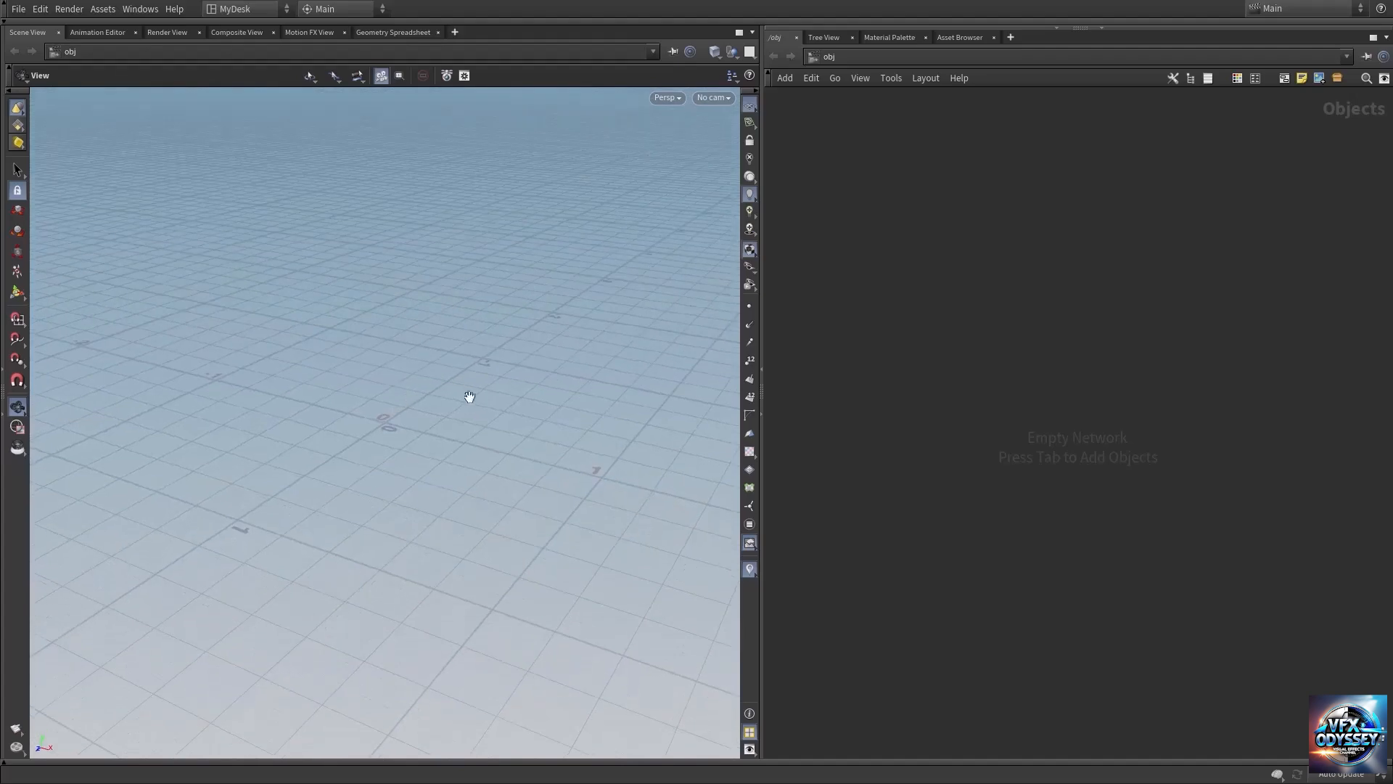
Create a Geometry object in the empty scene network and go inside it.
key("Tab")
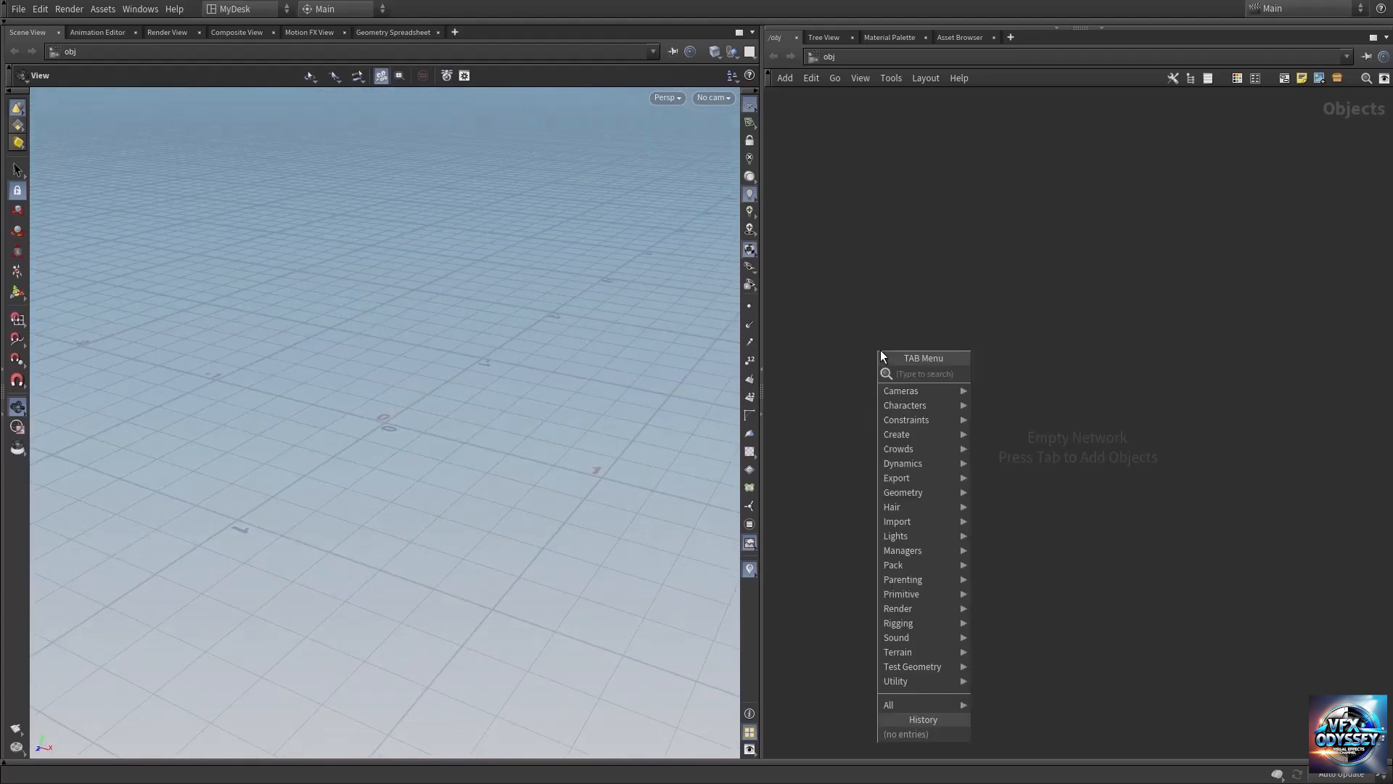
type("ge")
key("Return")
key("Return")
key("Return")
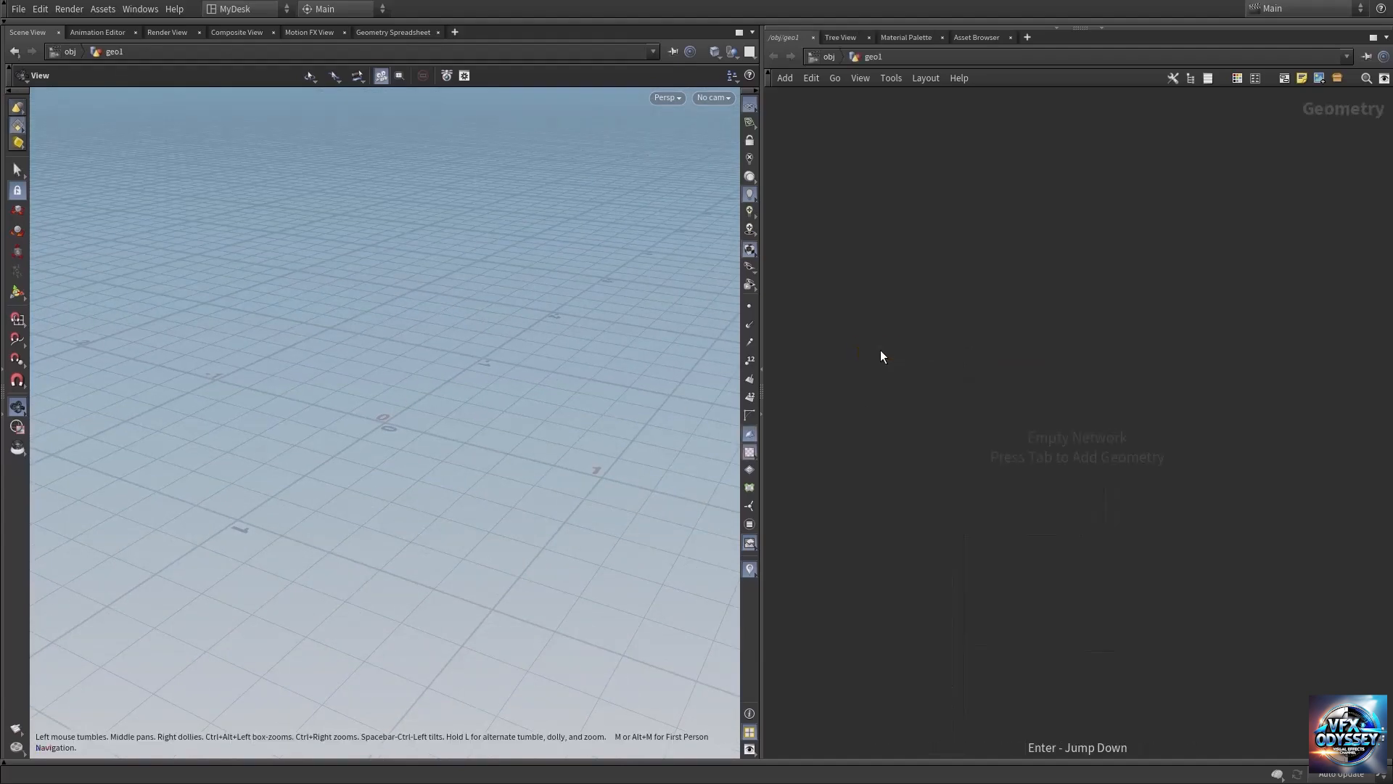
Add a Line node to the geometry network and set its length to 5.
key("Tab")
type("line")
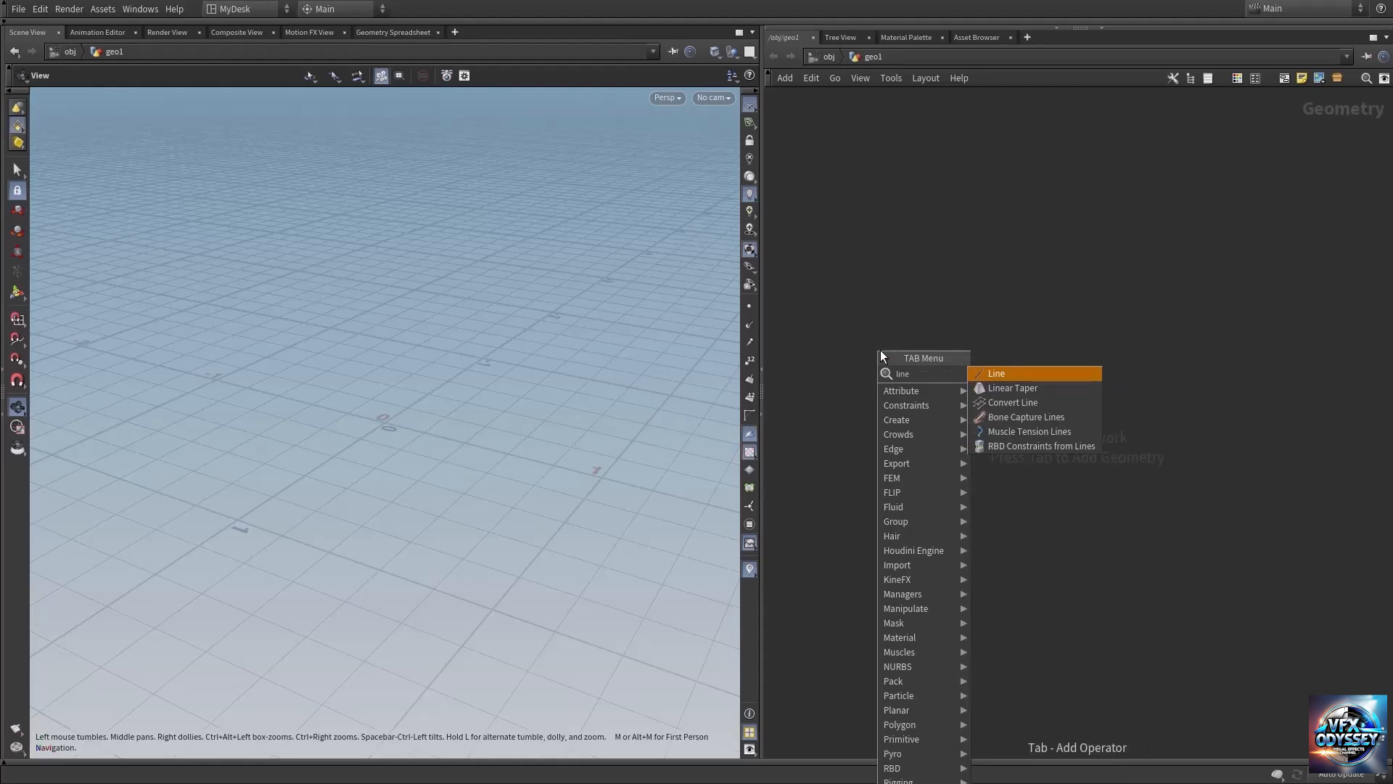
key("Return")
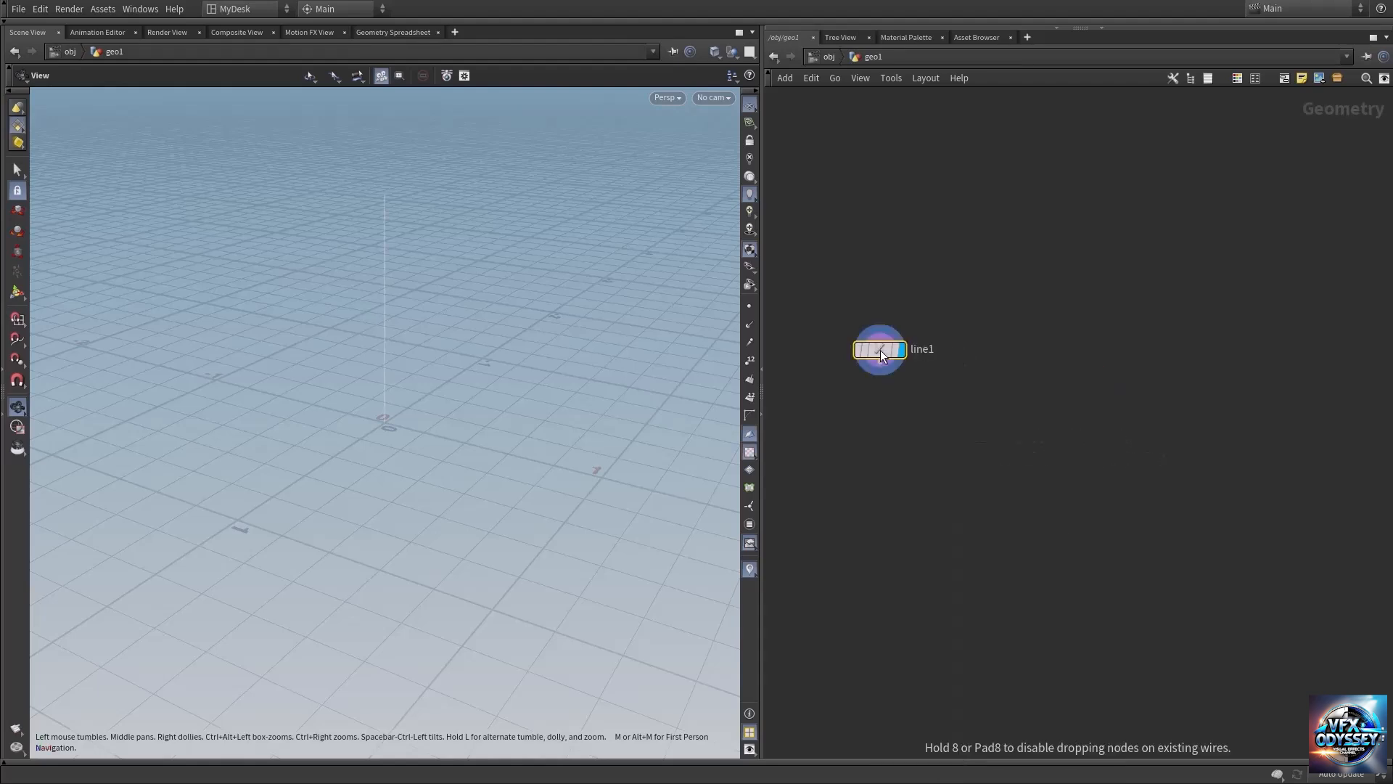
key("p")
left_click(1249, 172)
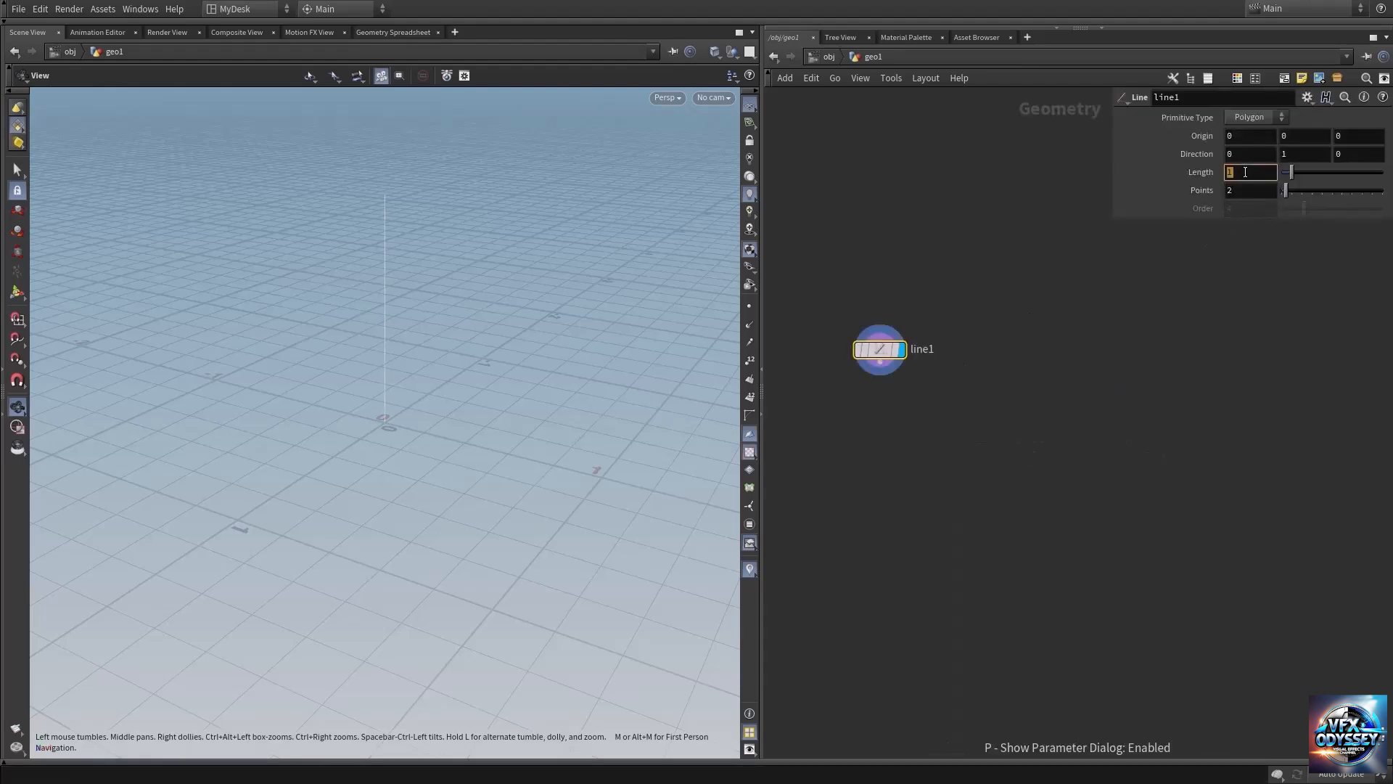
type("5")
key("Return")
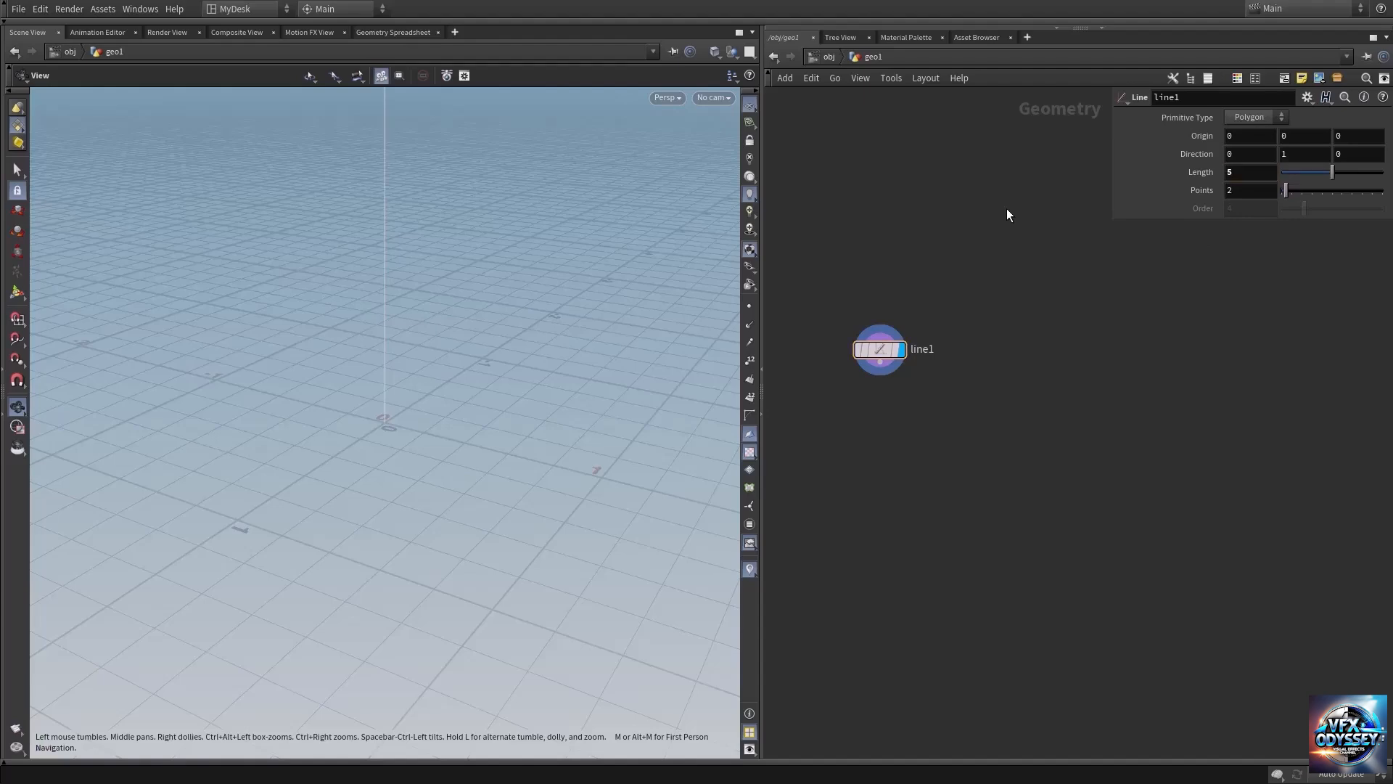
Add a Sweep node after the line and set its surface shape to Round Tube.
middle_click_drag(429, 370, 441, 508)
right_click_drag(441, 508, 386, 460)
right_click_drag(453, 398, 317, 355)
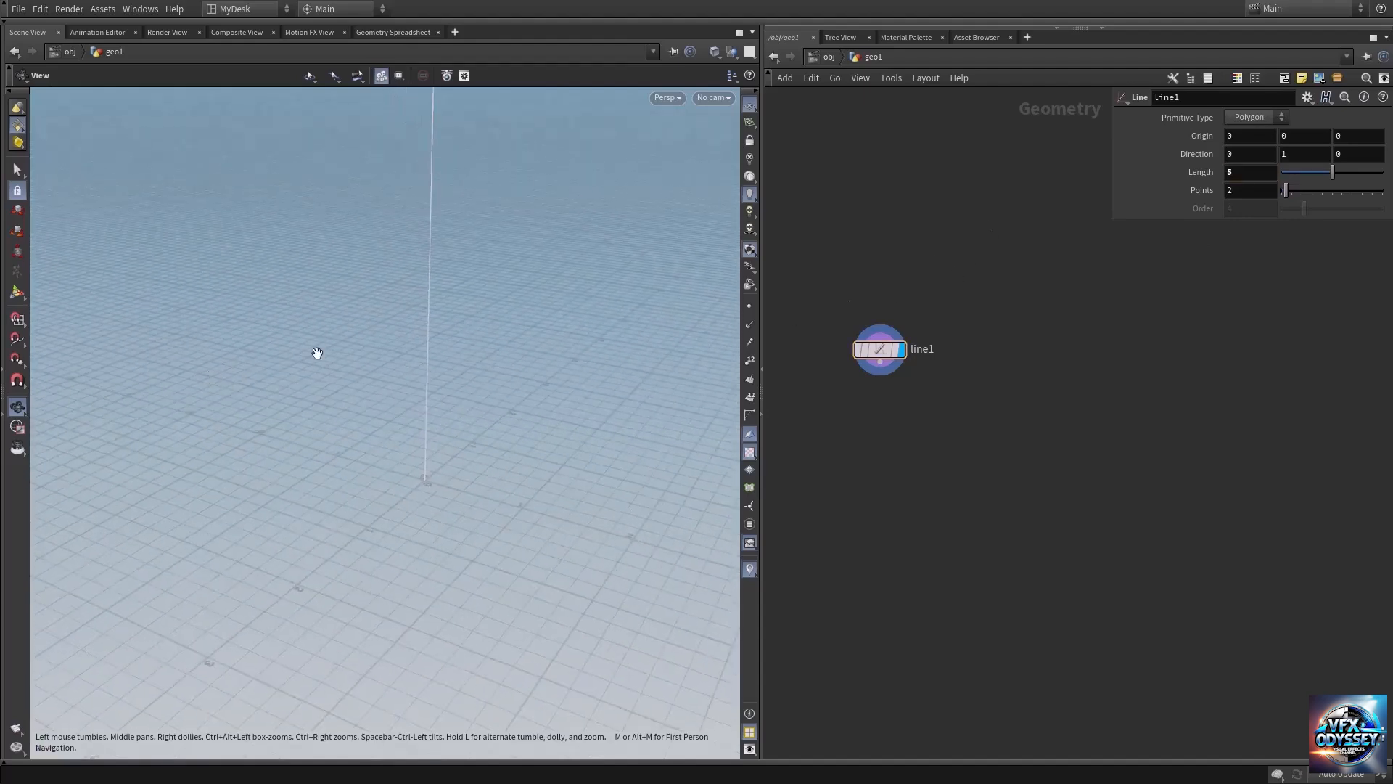
middle_click_drag(443, 377, 411, 519)
left_click_drag(411, 520, 341, 438)
right_click_drag(342, 439, 283, 423)
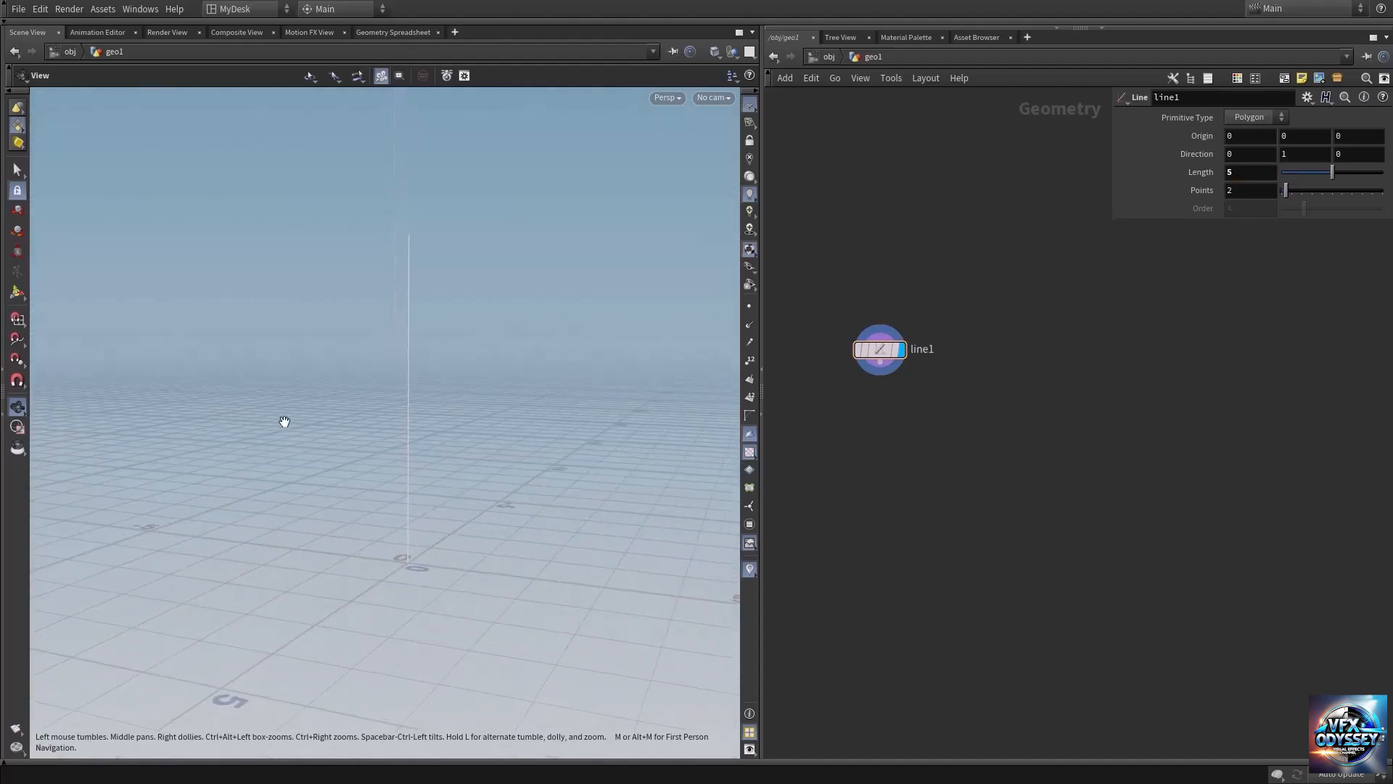
right_click(898, 441)
key("Tab")
type("swee")
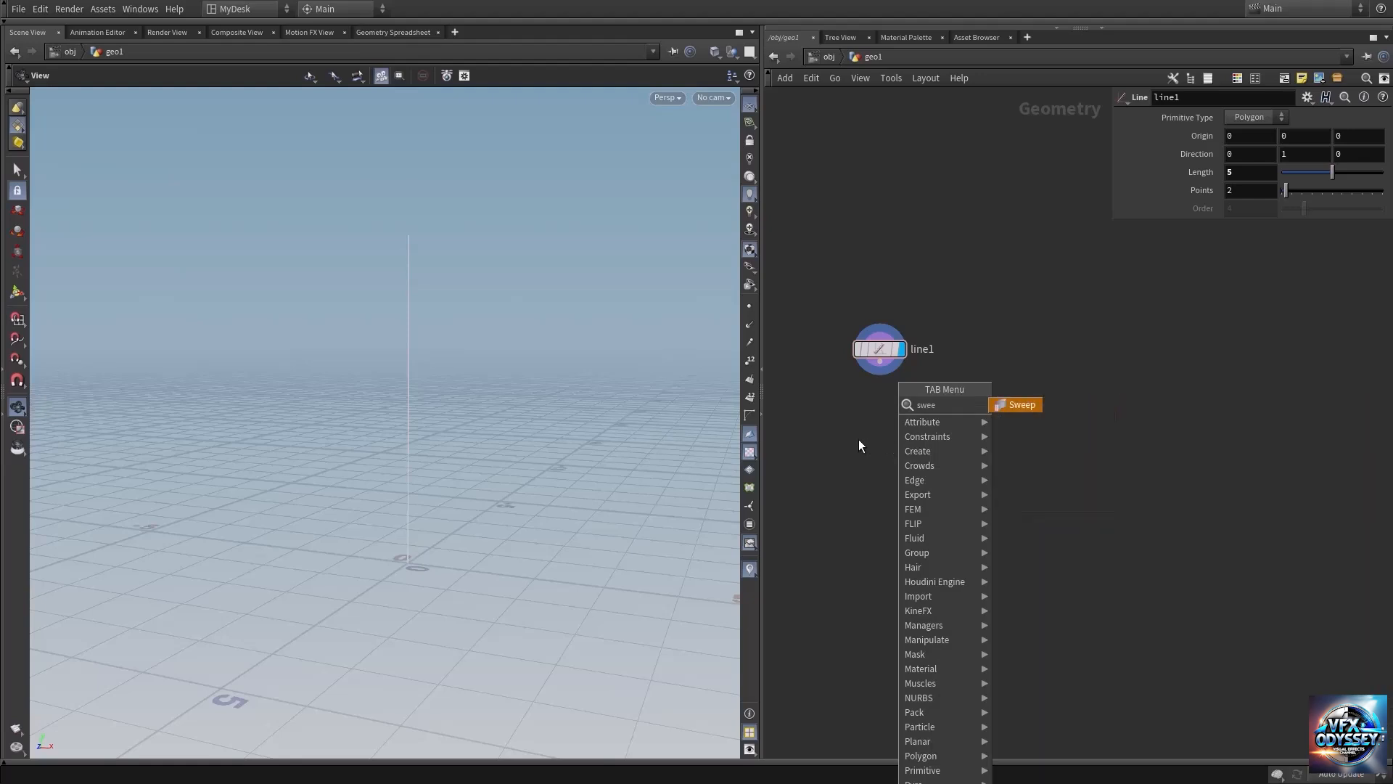
key("Return")
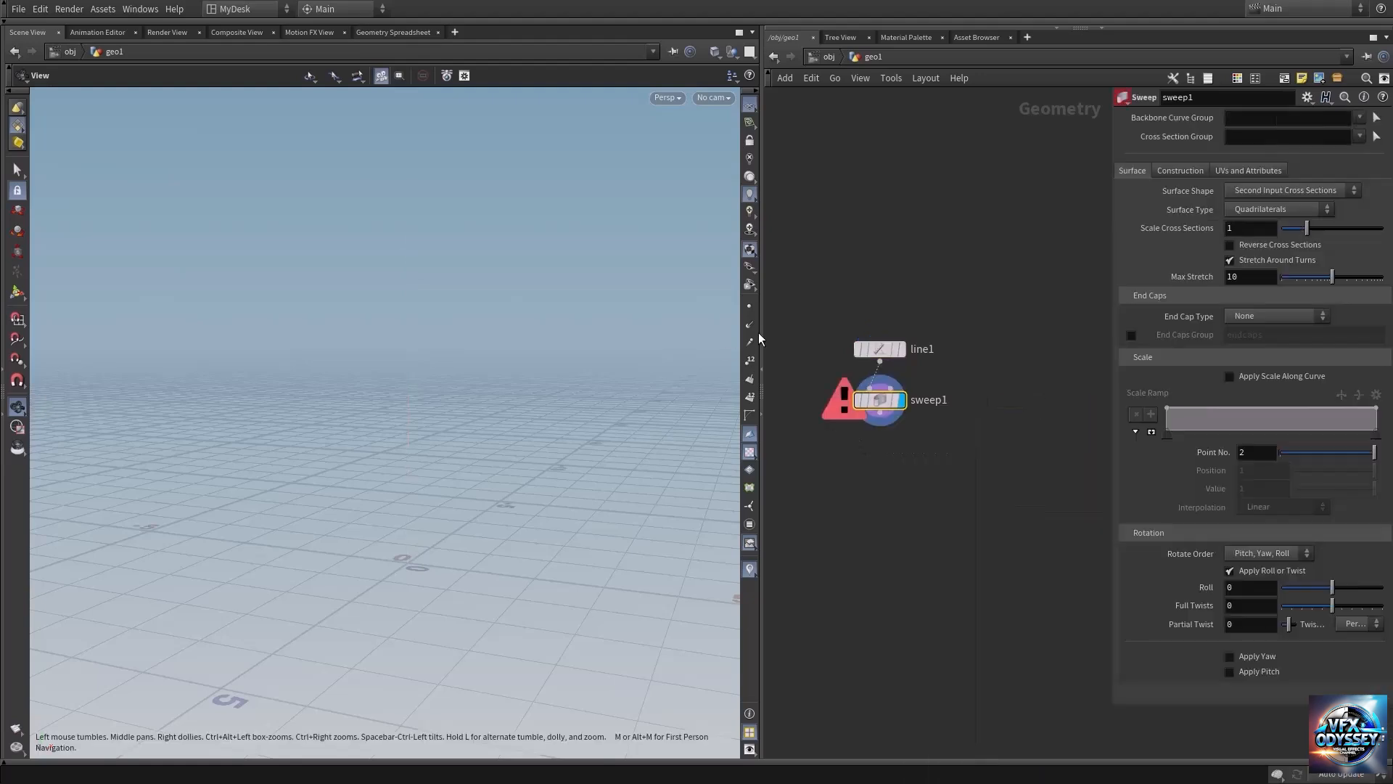
left_click(1270, 190)
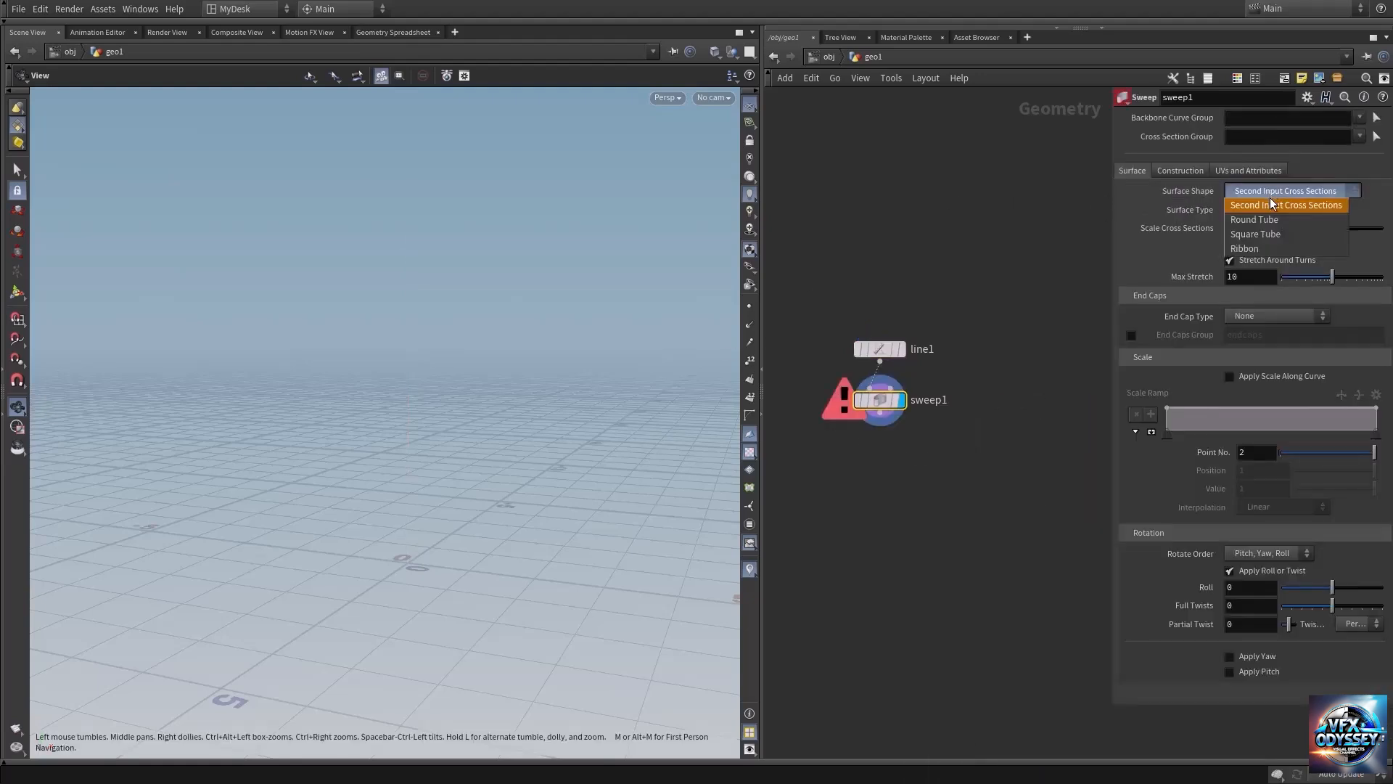
left_click(1266, 222)
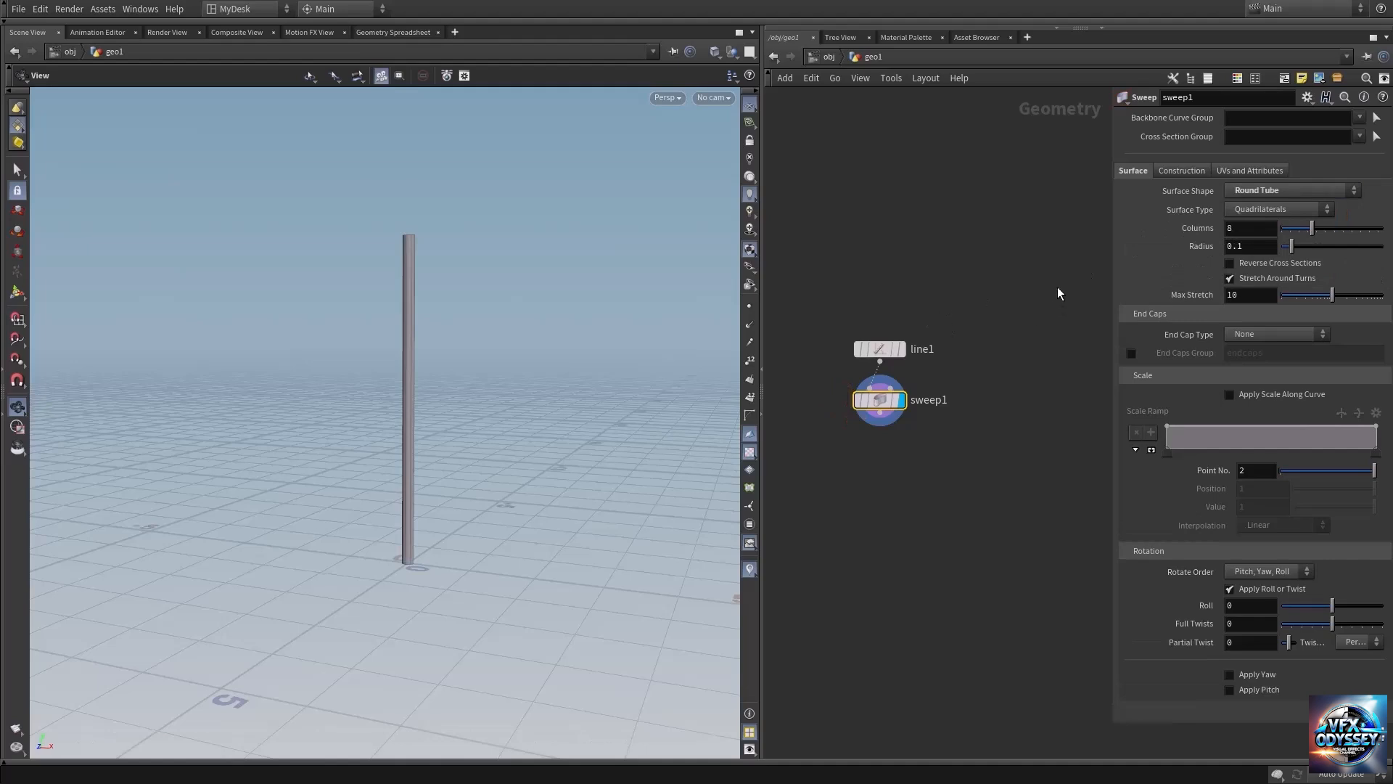
Set the sweep's radius to 2.1 and its columns to 47.
left_click_drag(1290, 242, 1382, 247)
middle_click_drag(1264, 254, 1341, 244)
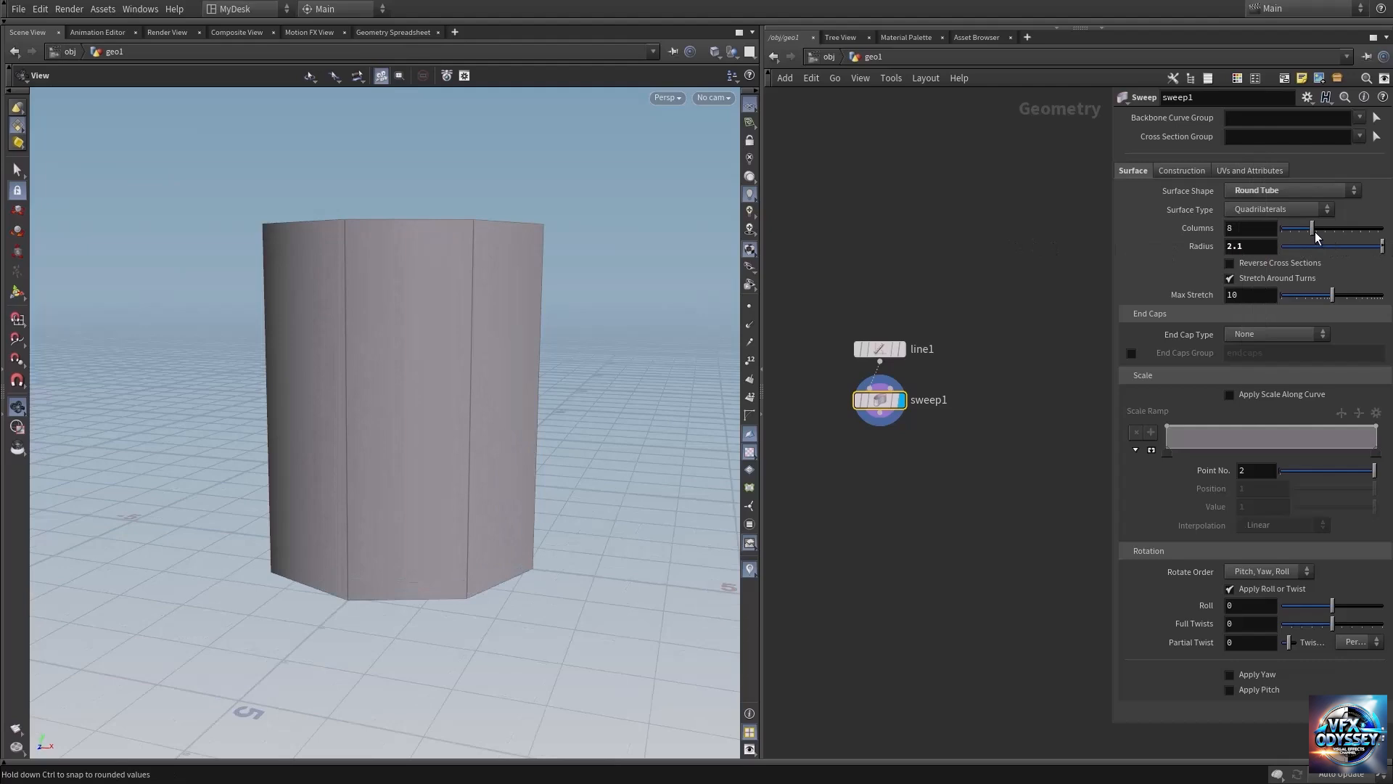
left_click_drag(1316, 232, 1382, 234)
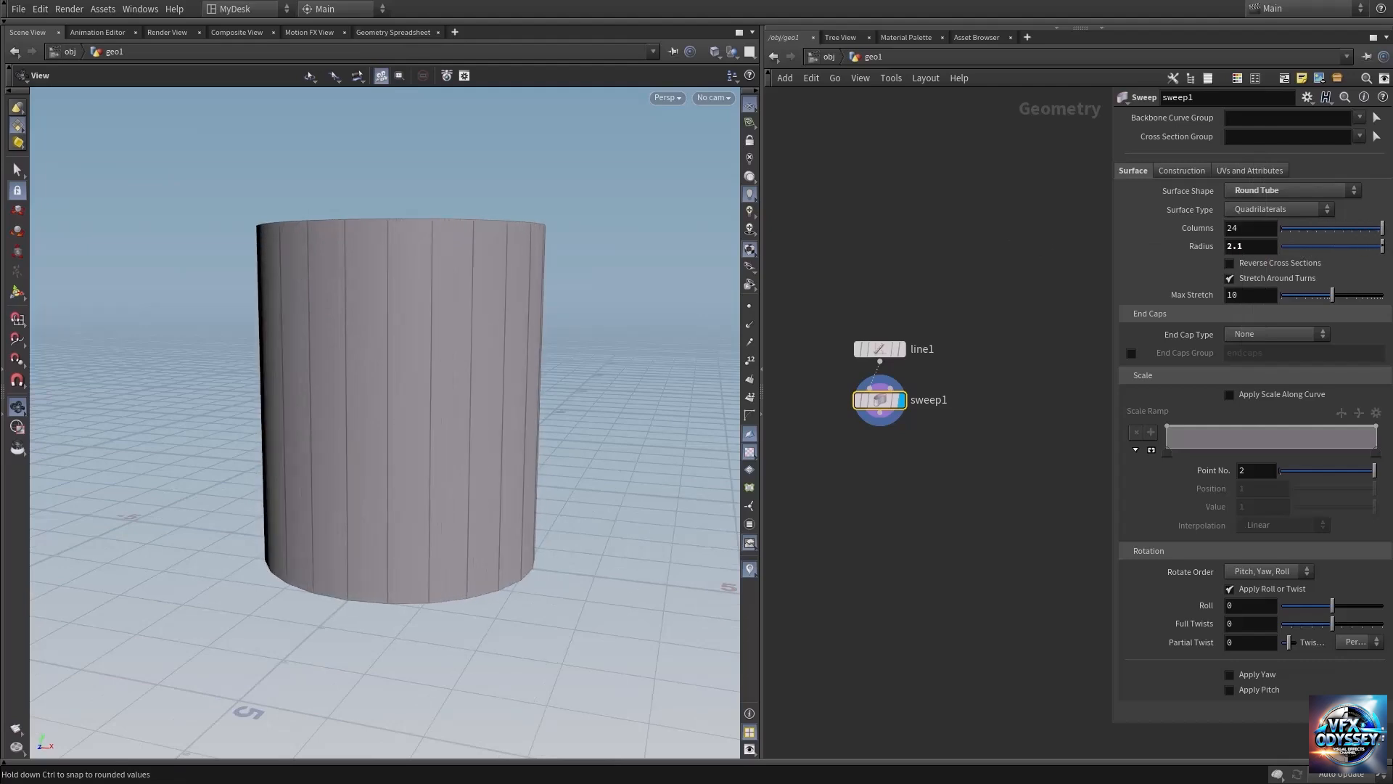
middle_click_drag(1240, 232, 1389, 222)
Increase the line's point count so the tube is divided into many horizontal rows.
left_click_drag(419, 348, 428, 450)
left_click(876, 354)
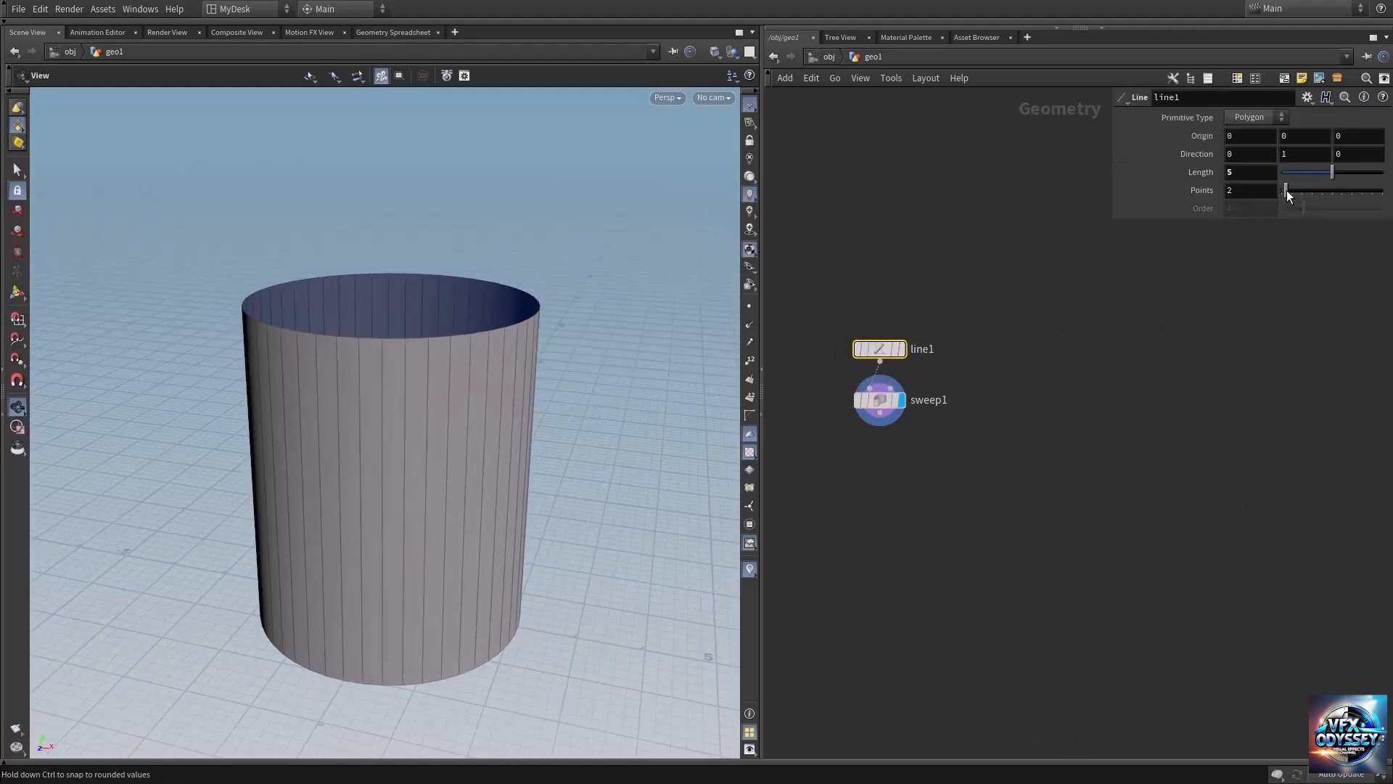
left_click_drag(1286, 190, 1304, 191)
Apply scale along the sweep's curve and add a ramp point at position 0.424821 with value 0.822.
left_click(880, 401)
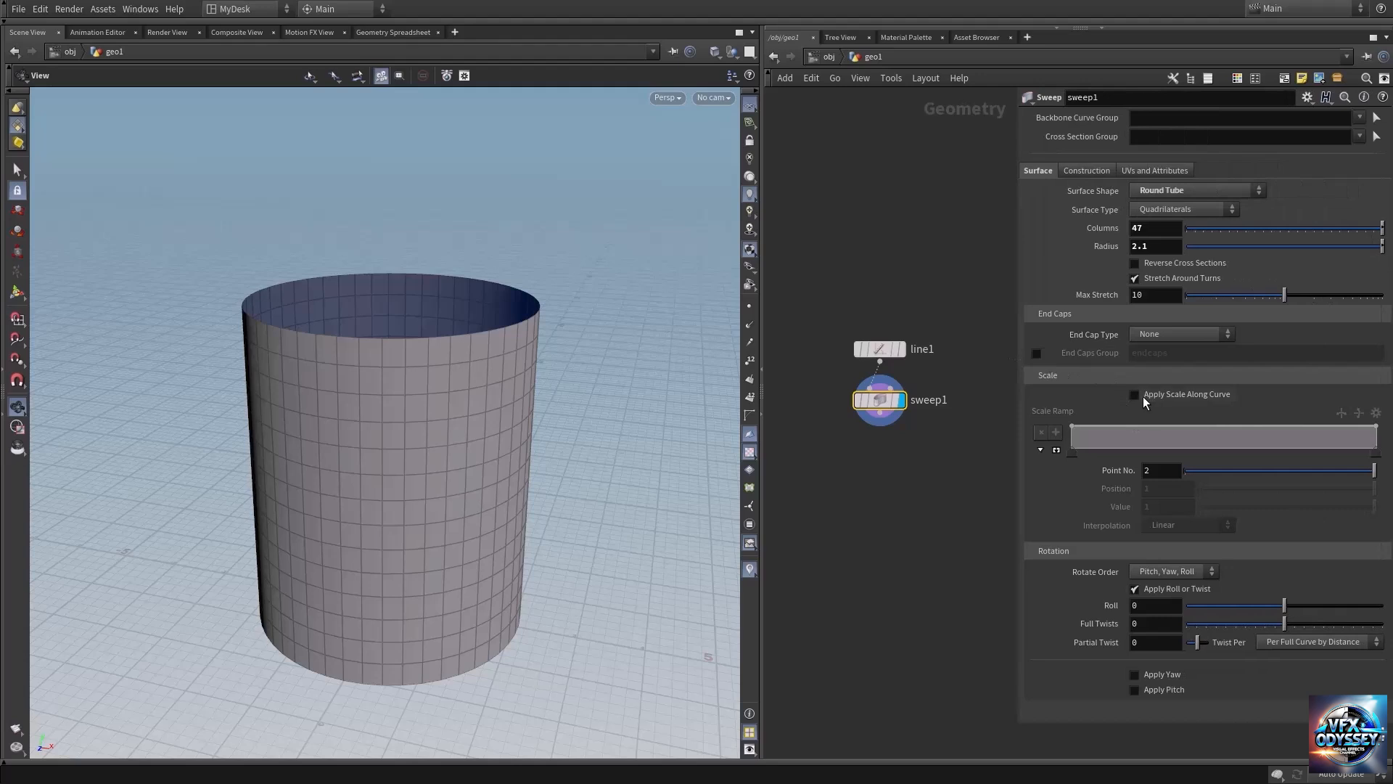
left_click(1133, 396)
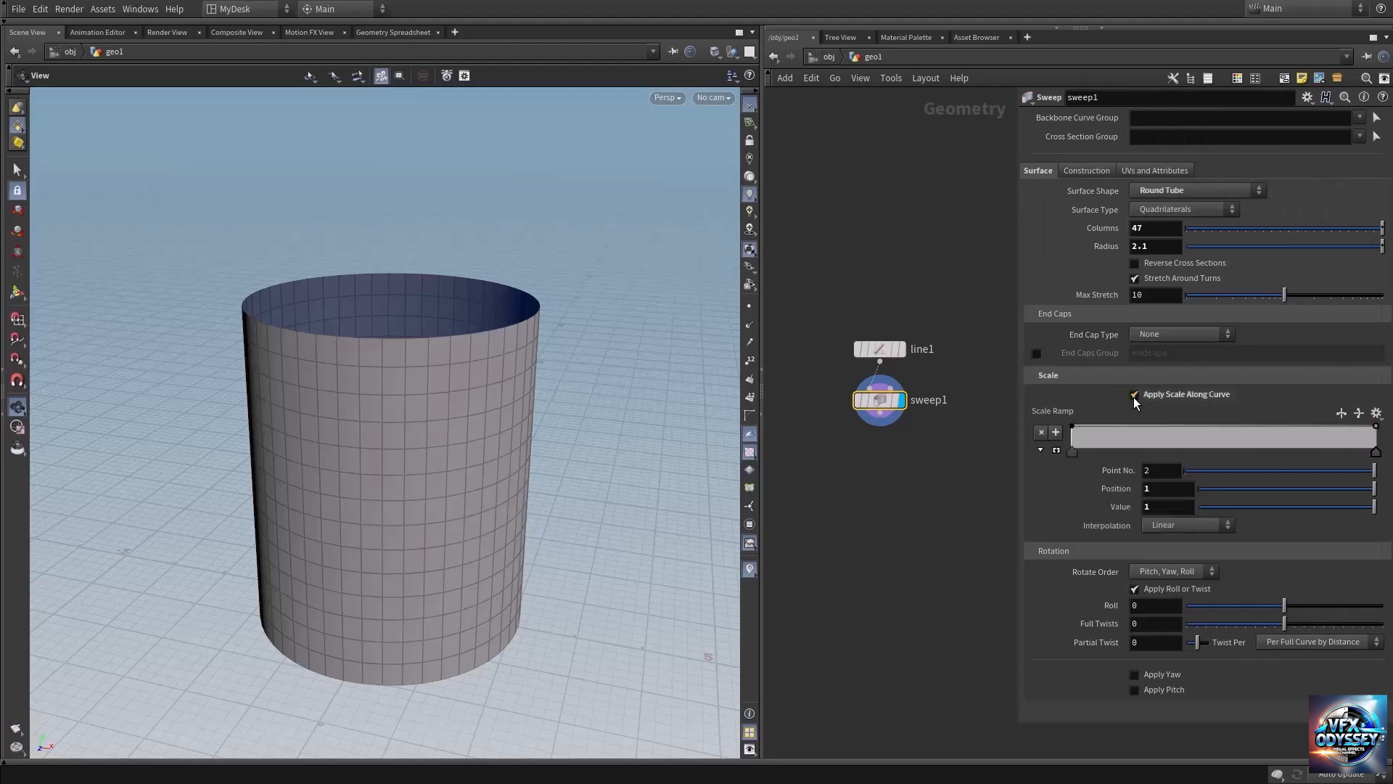
left_click(1201, 426)
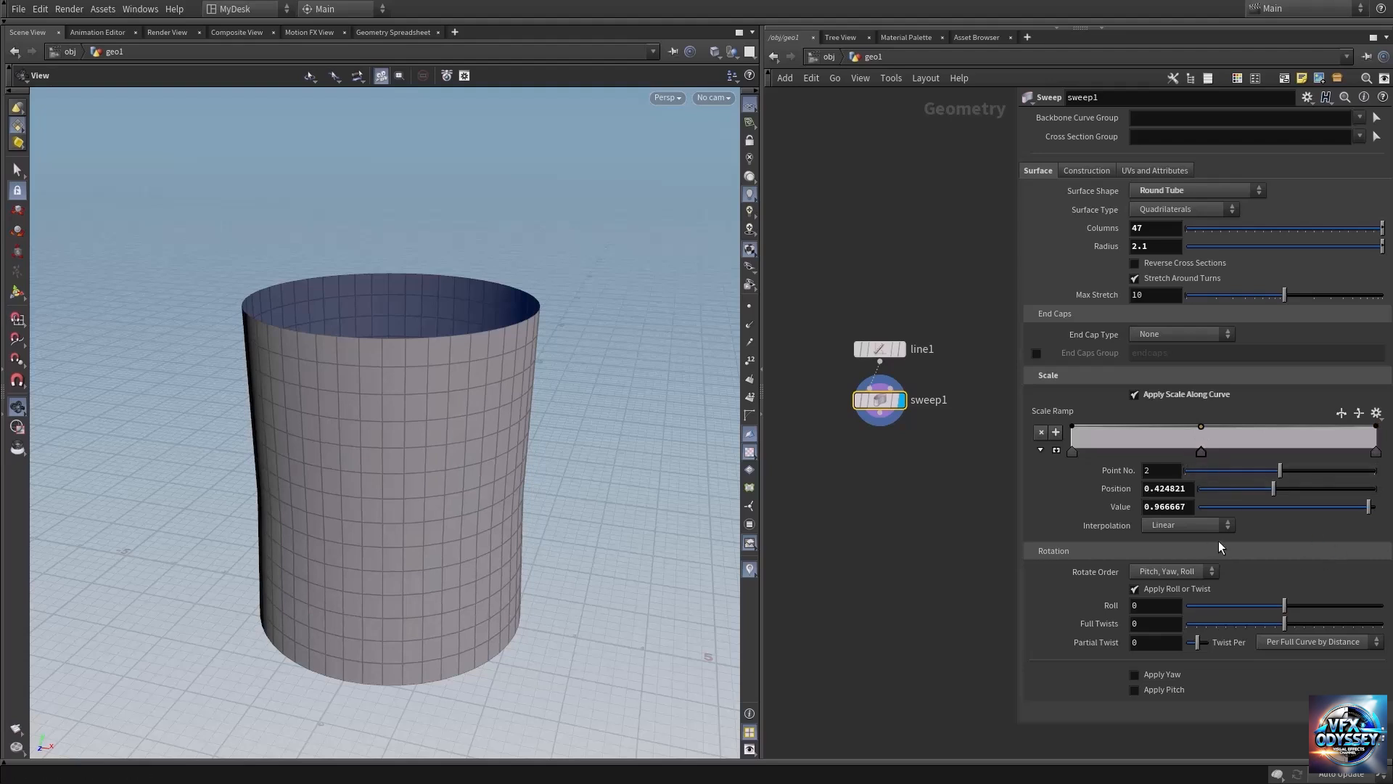
left_click_drag(1369, 508, 1343, 508)
left_click_drag(439, 507, 423, 445)
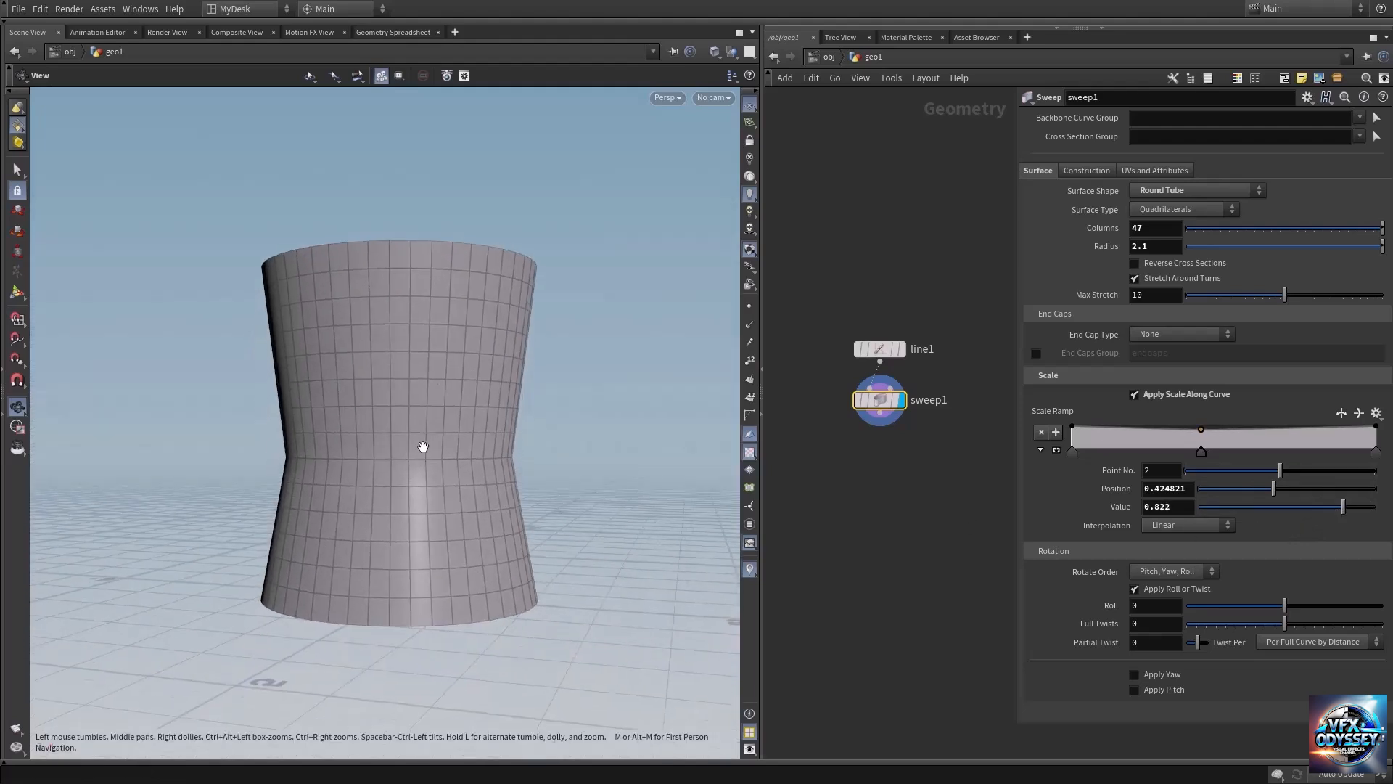
Change the interpolation of all three scale ramp points to B-Spline.
left_click(1189, 525)
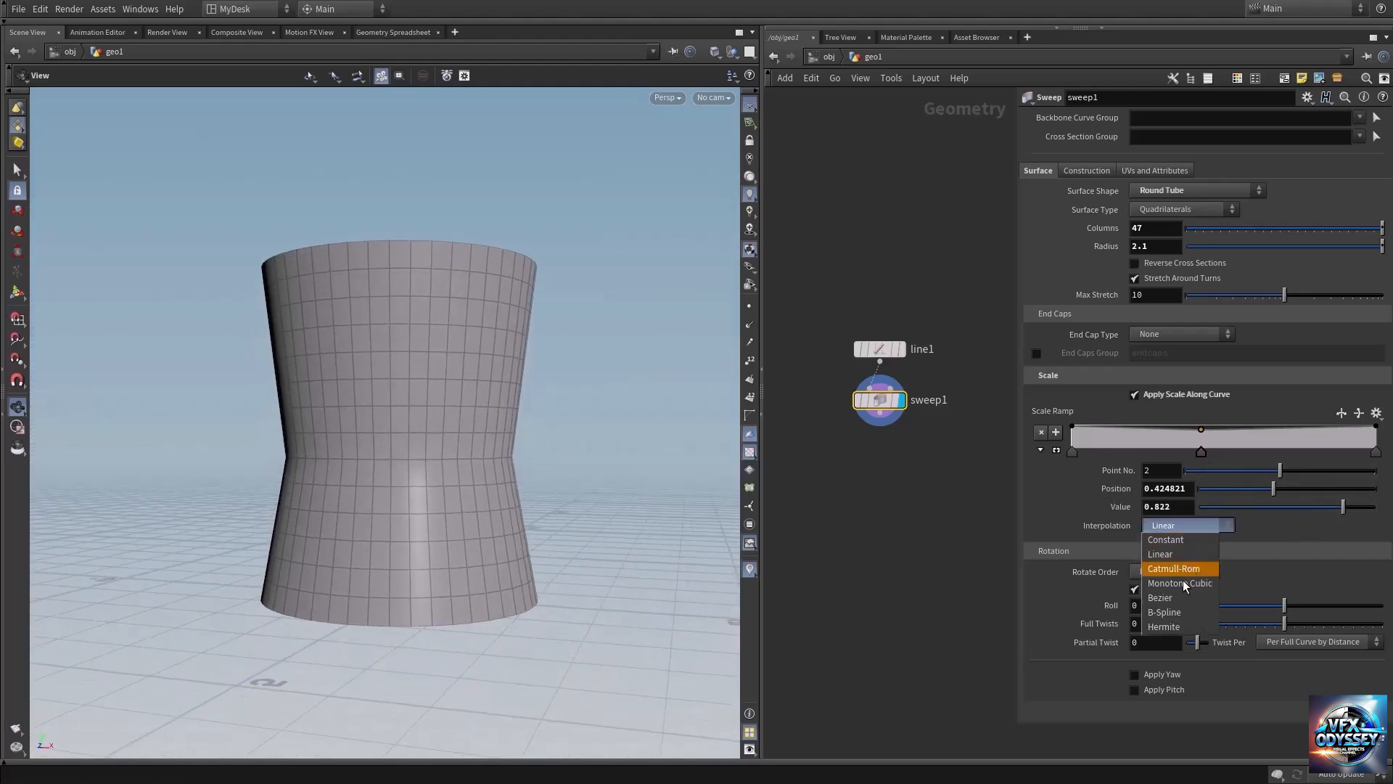
left_click(1172, 611)
left_click_drag(418, 417, 418, 432)
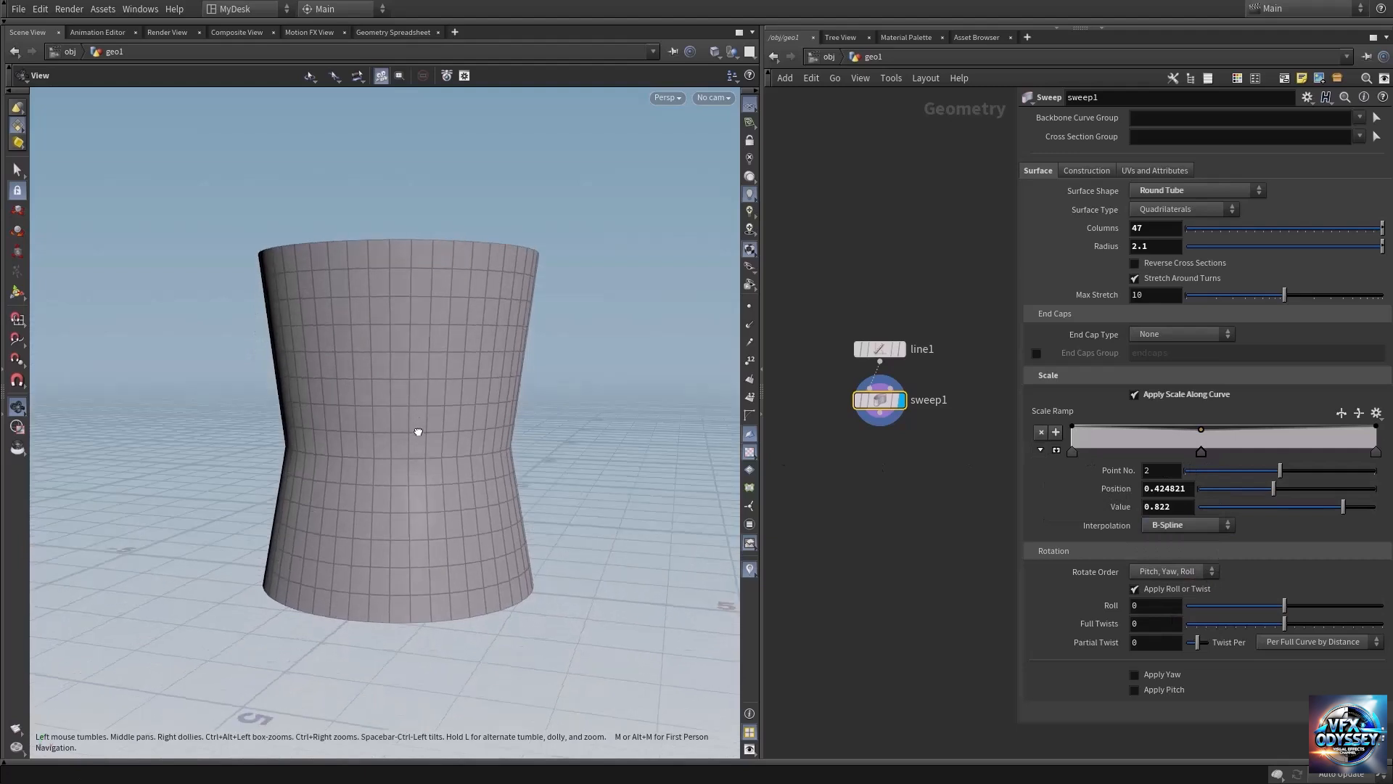
left_click(1071, 454)
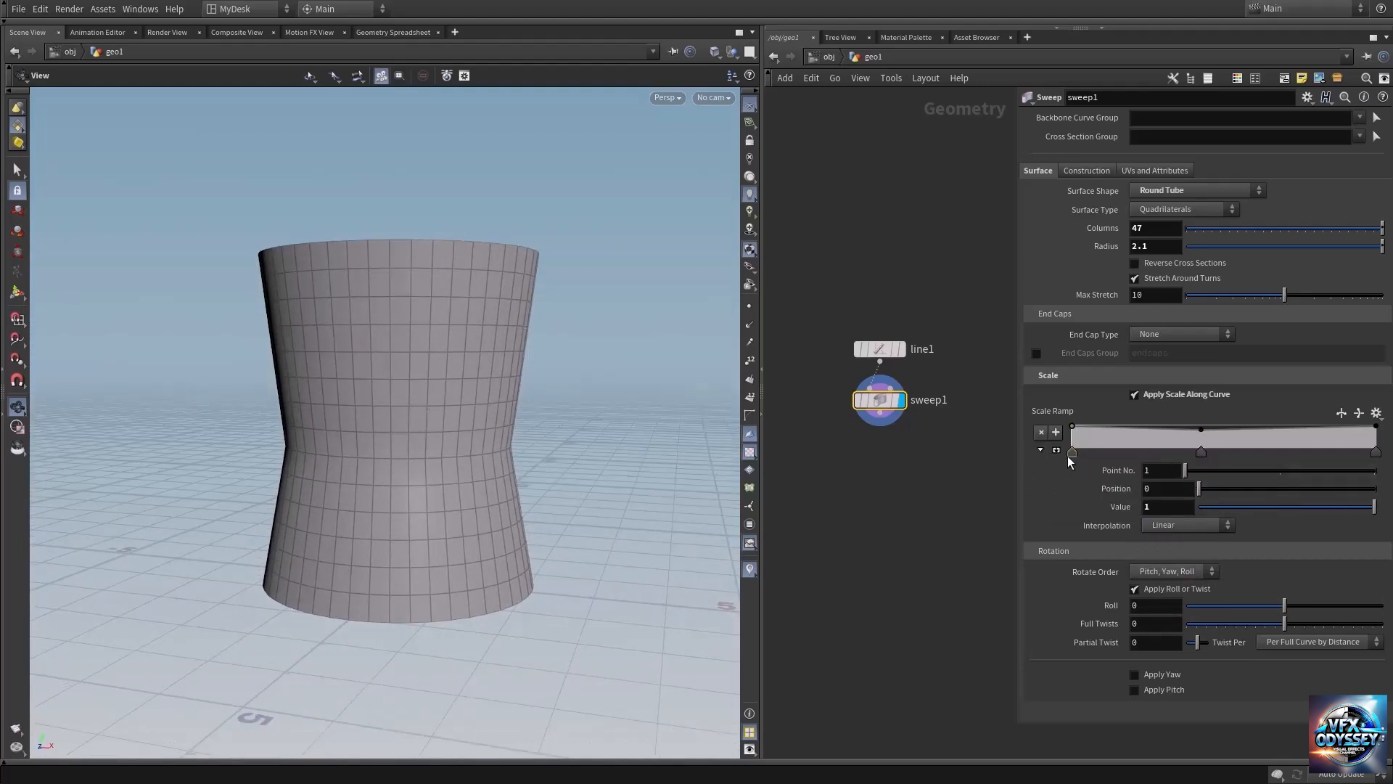
left_click(1190, 525)
left_click(1182, 613)
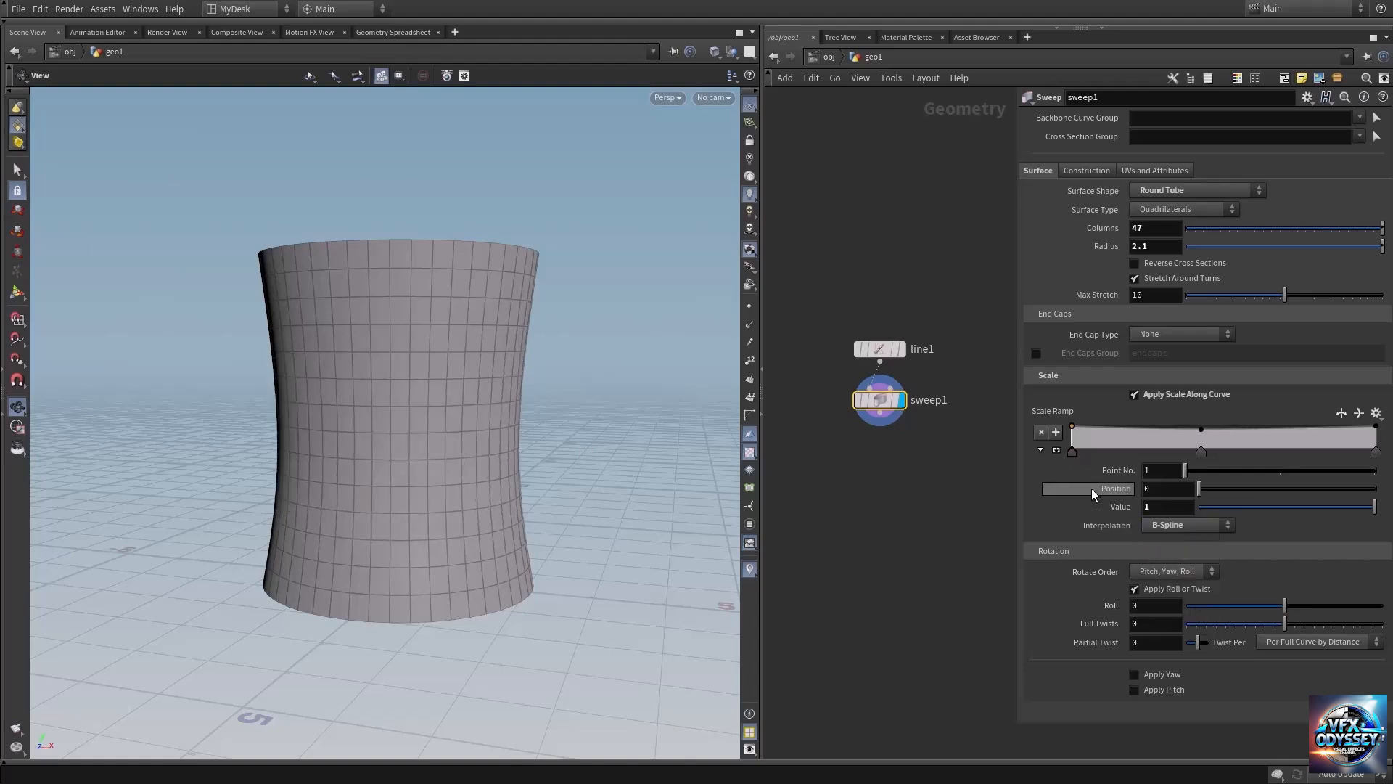
left_click(1376, 452)
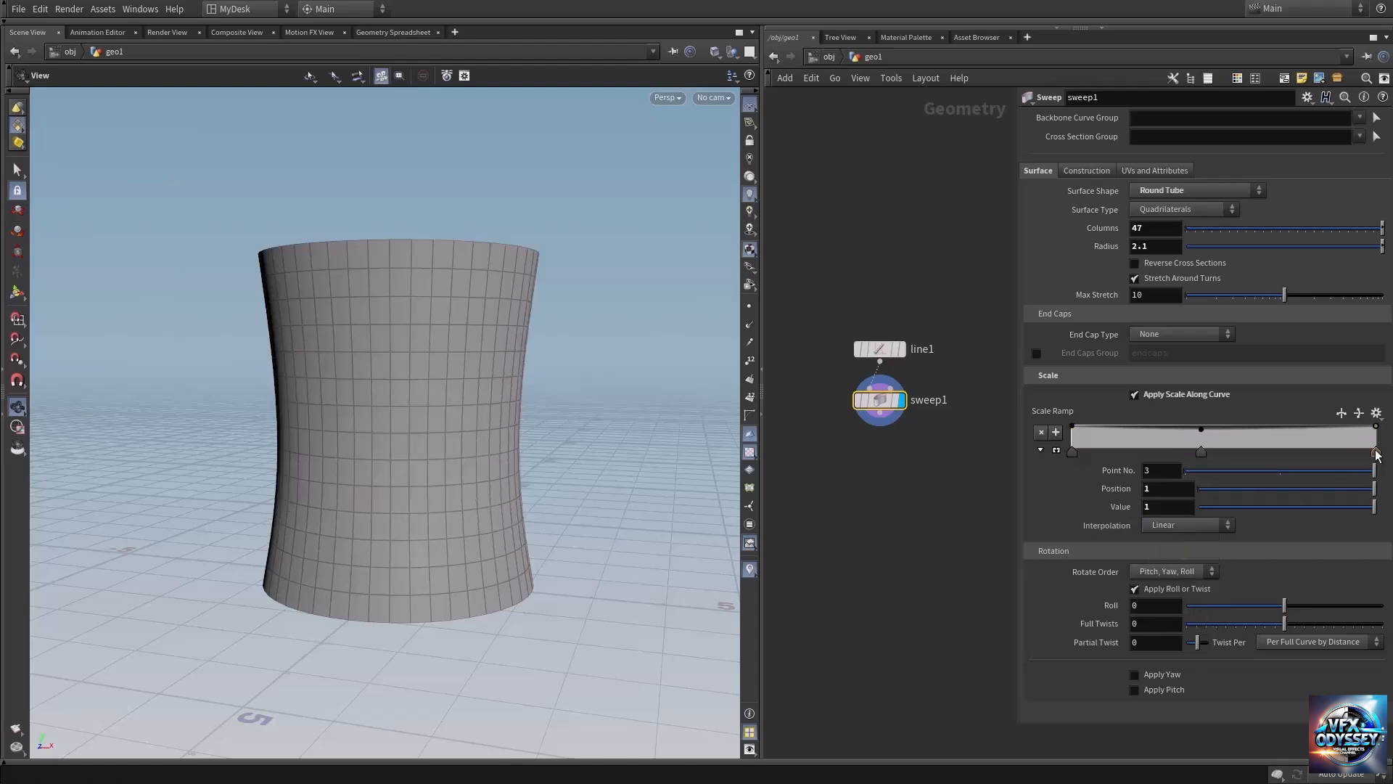
left_click(1168, 526)
left_click(1173, 609)
Adjust the middle scale ramp point to position 0.403341 and value 0.715, and hide the node parameters.
left_click(1200, 451)
left_click_drag(1326, 511, 1315, 512)
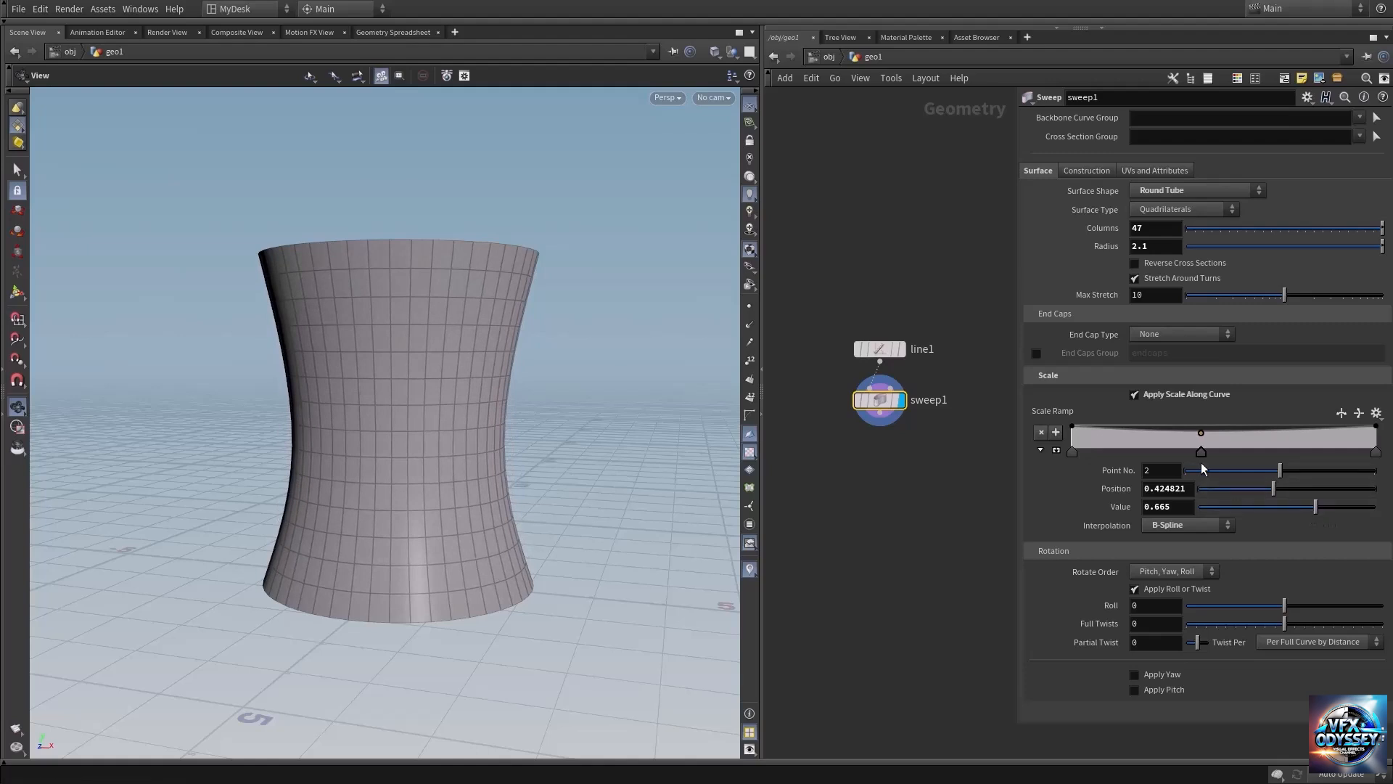
mouse_move(1200, 453)
left_mouse_down()
mouse_move(1181, 450)
mouse_move(1210, 450)
left_mouse_up()
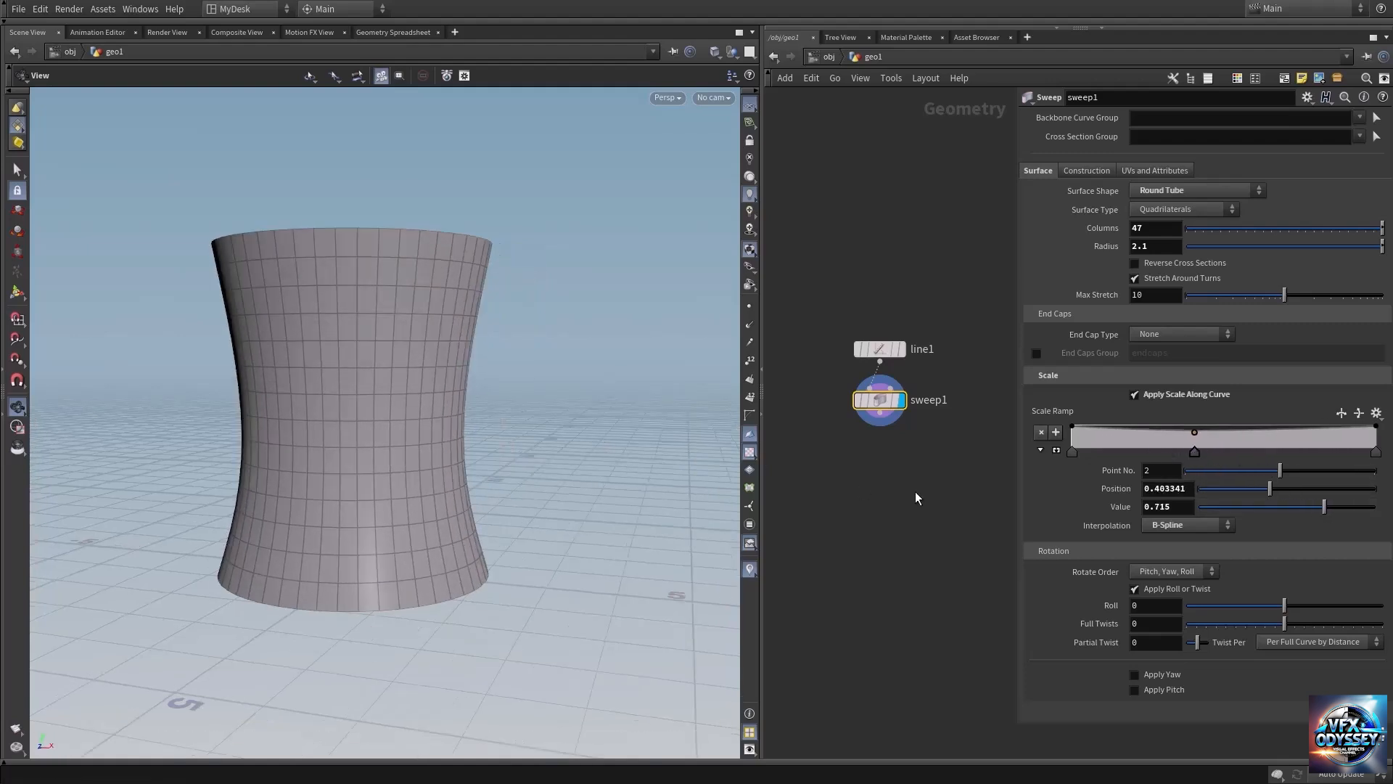
key("p")
Examine the tower's quad mesh from the upper rim down to the flared base.
left_click_drag(407, 411, 443, 474)
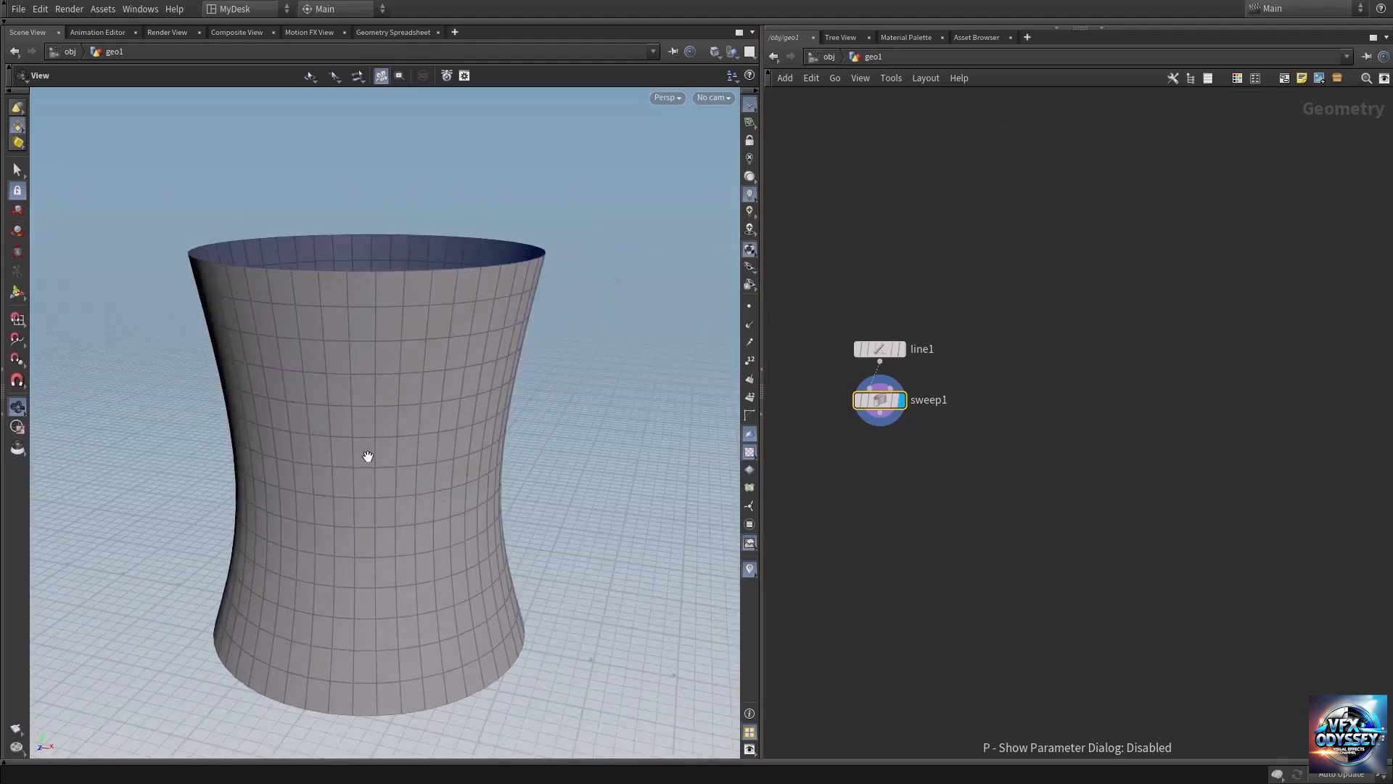
left_click_drag(351, 387, 354, 388)
right_click_drag(348, 367, 405, 357)
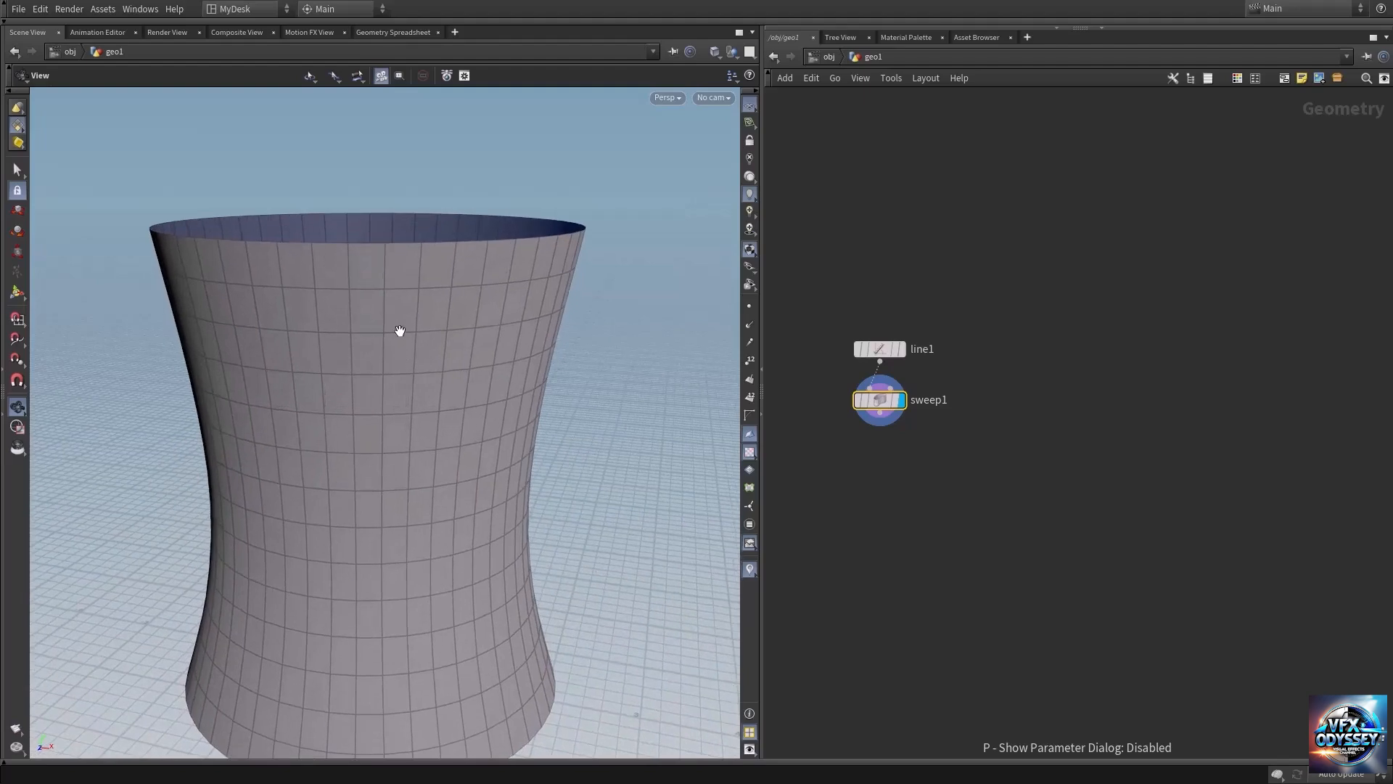
mouse_move(385, 351)
left_mouse_down()
mouse_move(373, 314)
mouse_move(376, 333)
left_mouse_up()
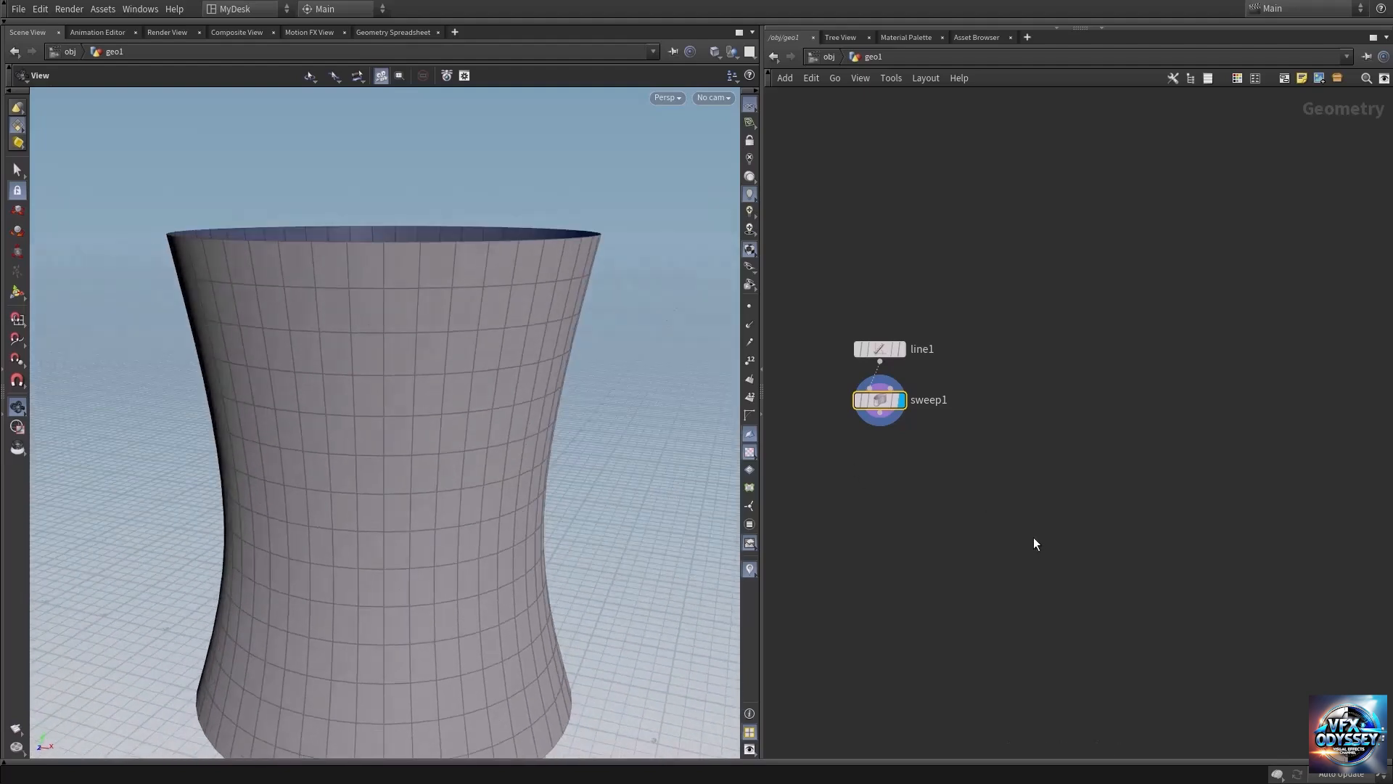
middle_click_drag(1033, 537, 1055, 472)
right_click_drag(936, 429, 967, 423)
middle_click_drag(958, 403, 951, 476)
right_click_drag(1001, 466, 958, 441)
middle_click_drag(482, 616, 464, 439)
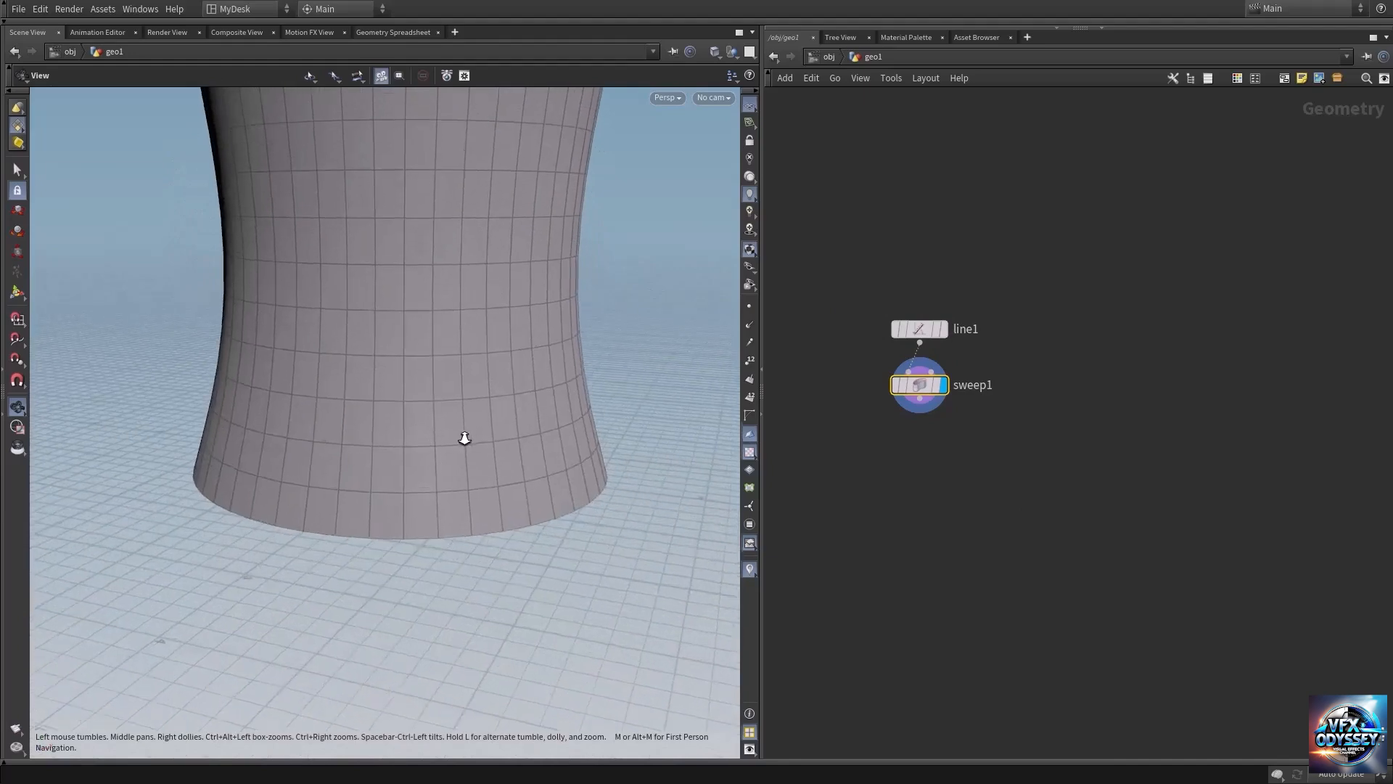
right_click_drag(464, 438, 573, 459)
middle_click_drag(573, 459, 482, 486)
right_click_drag(482, 486, 531, 524)
middle_click_drag(532, 523, 476, 557)
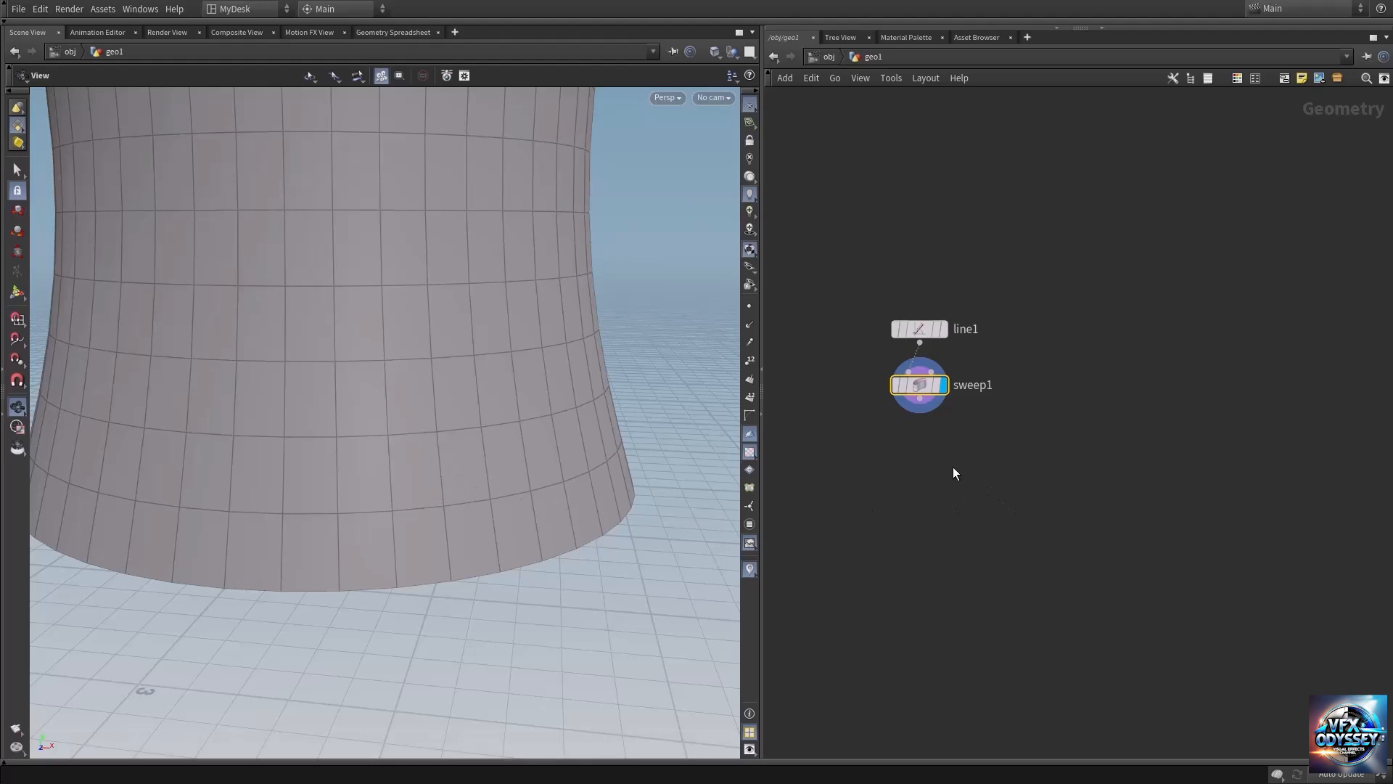
Add a Group by Range node and place it beneath the sweep node.
key("Tab")
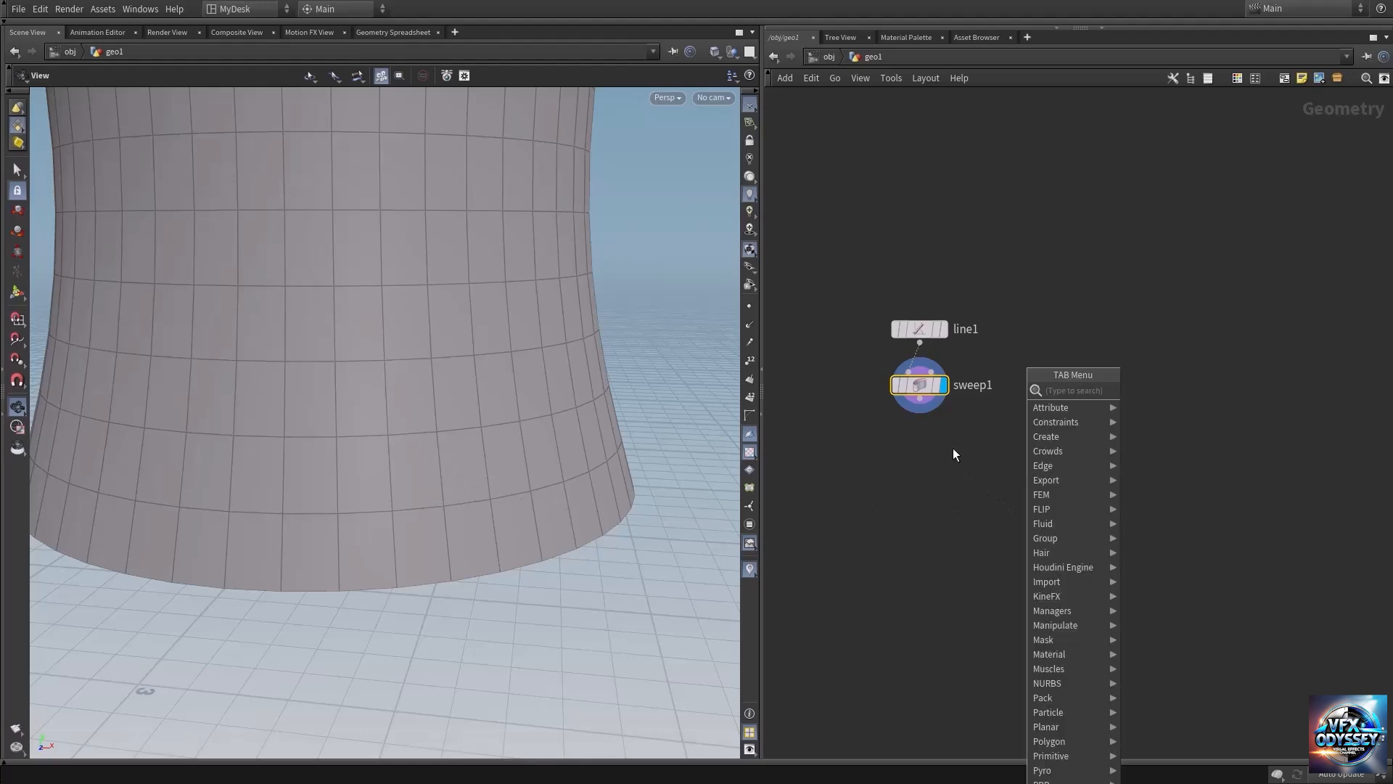
type("groupby")
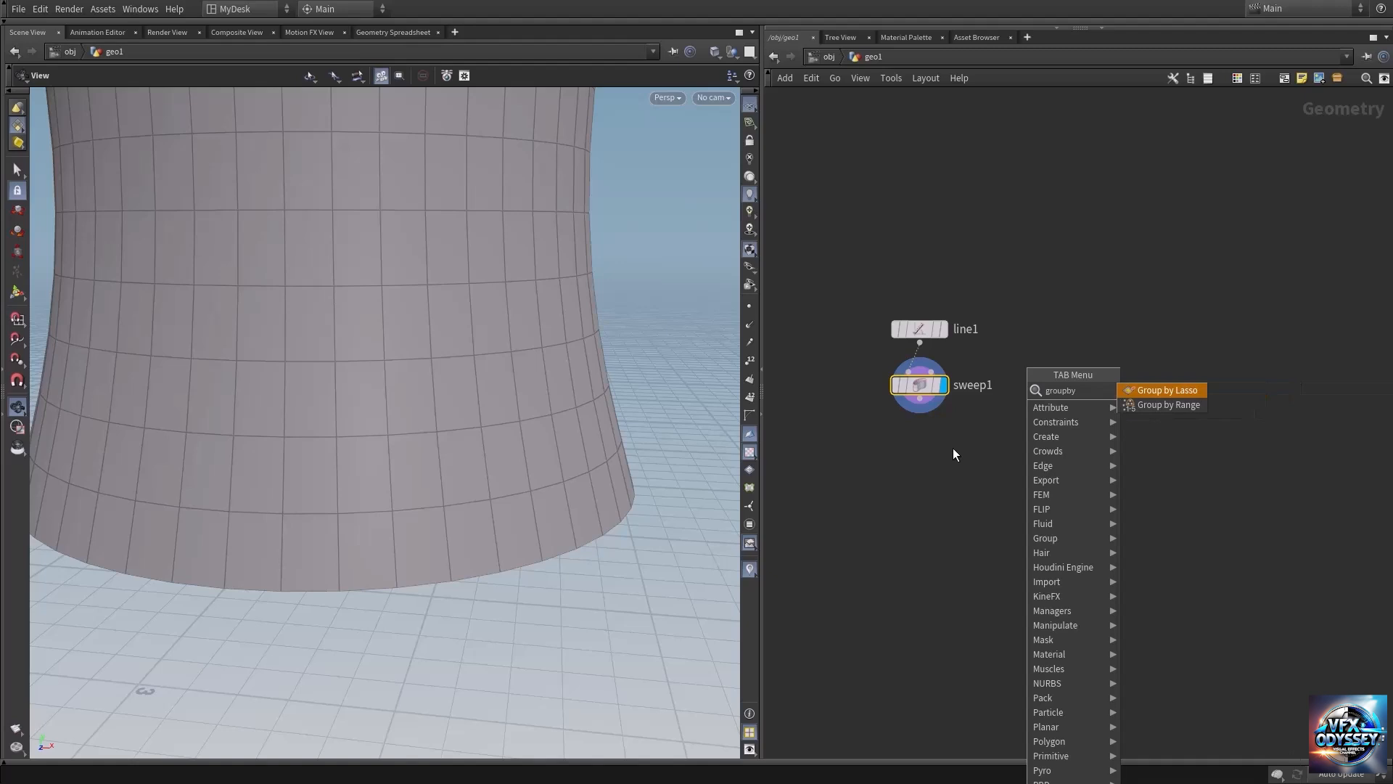
key("Down")
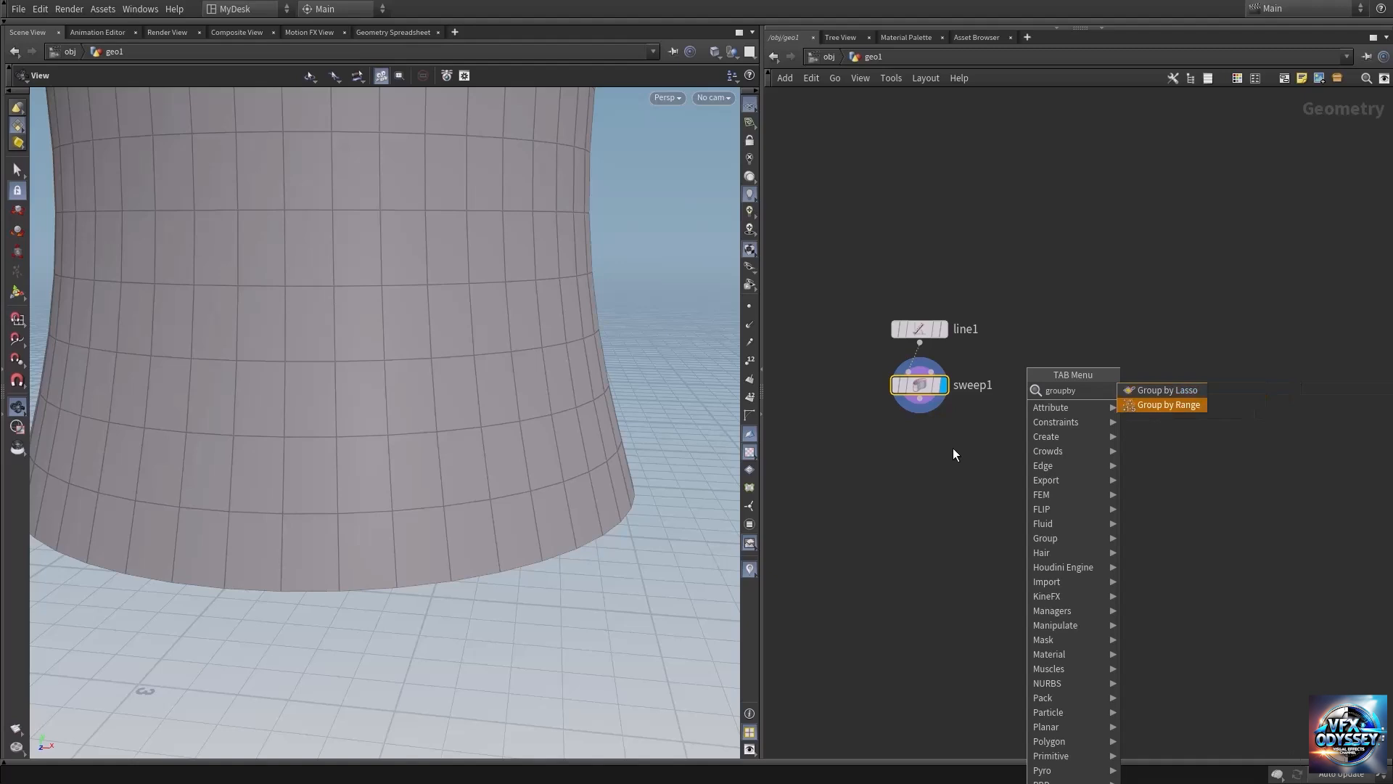
key("Return")
left_click(919, 464)
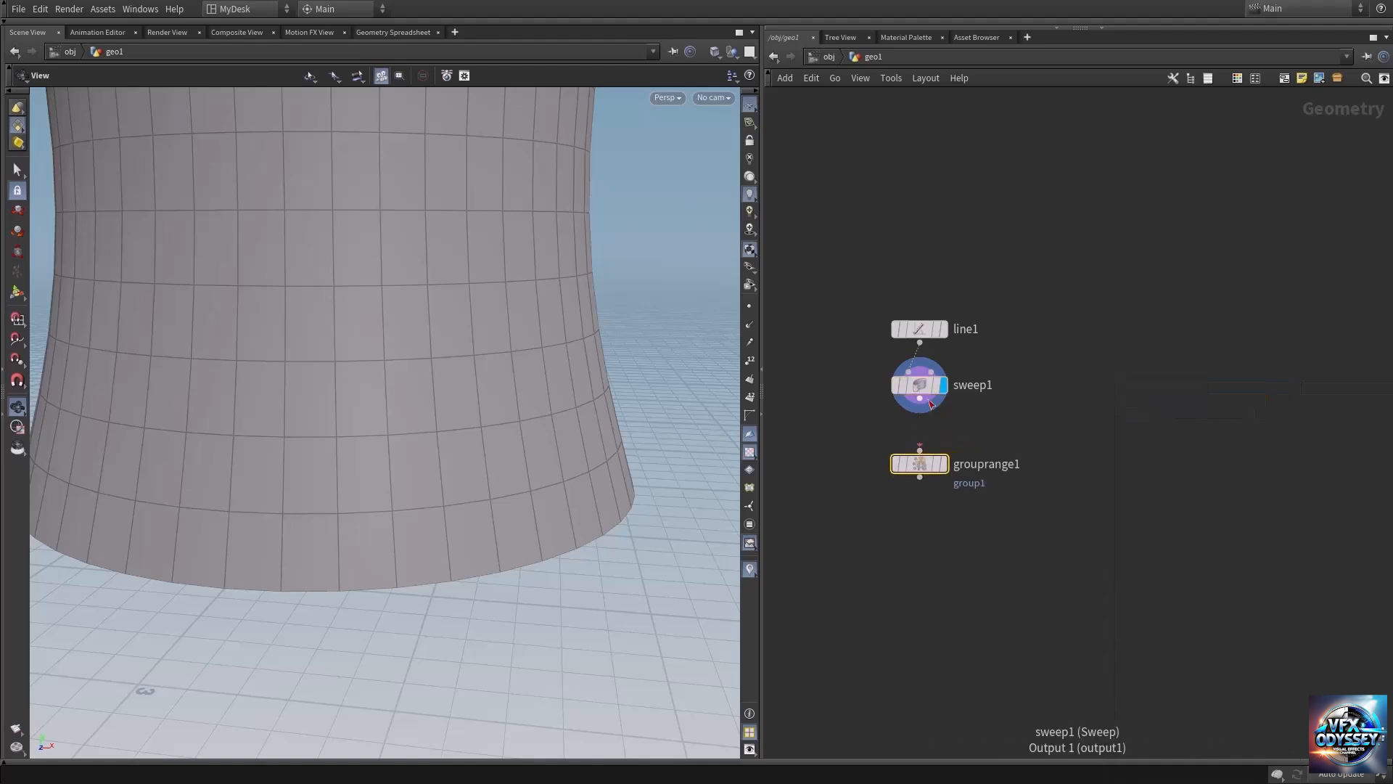
Connect the sweep node's output to the Group by Range node, display it, and show its parameters.
left_click(919, 399)
left_click(919, 451)
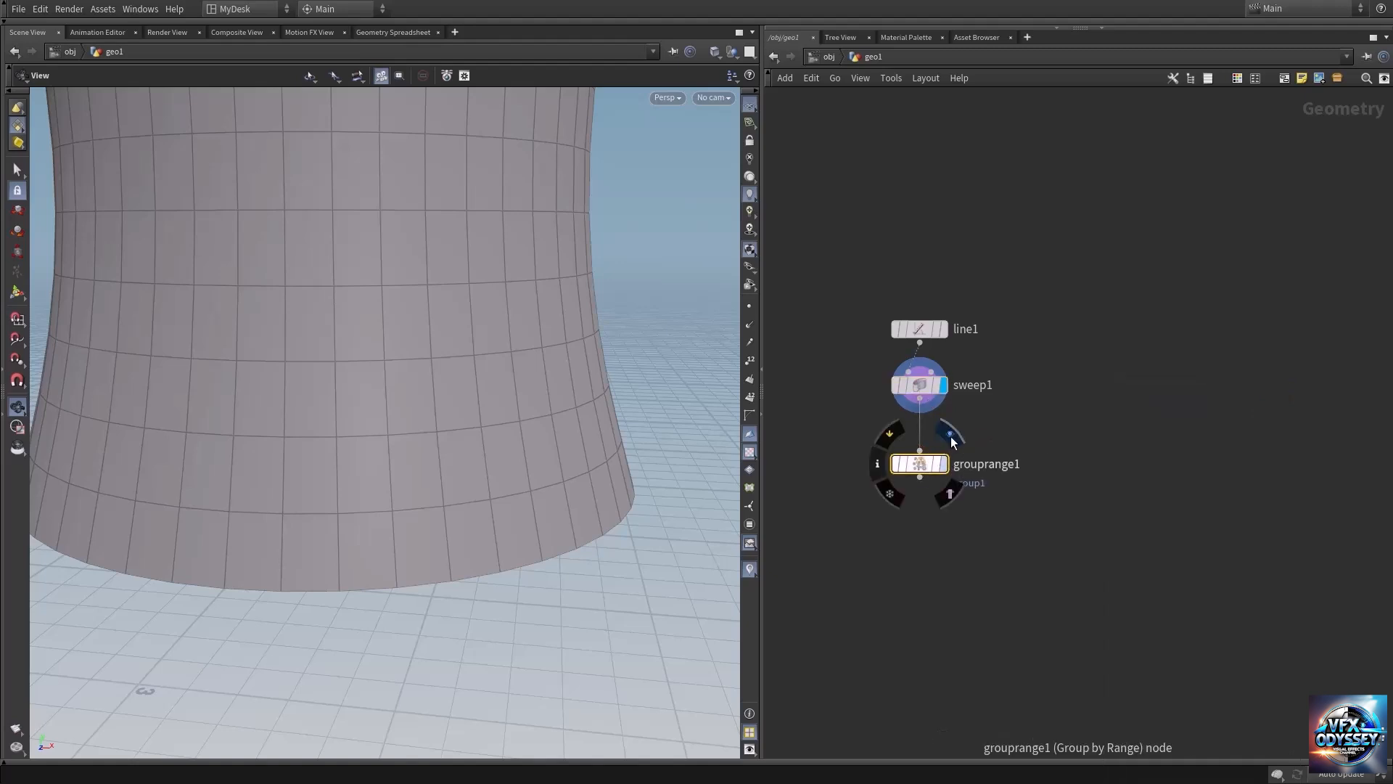
left_click(943, 463)
key("p")
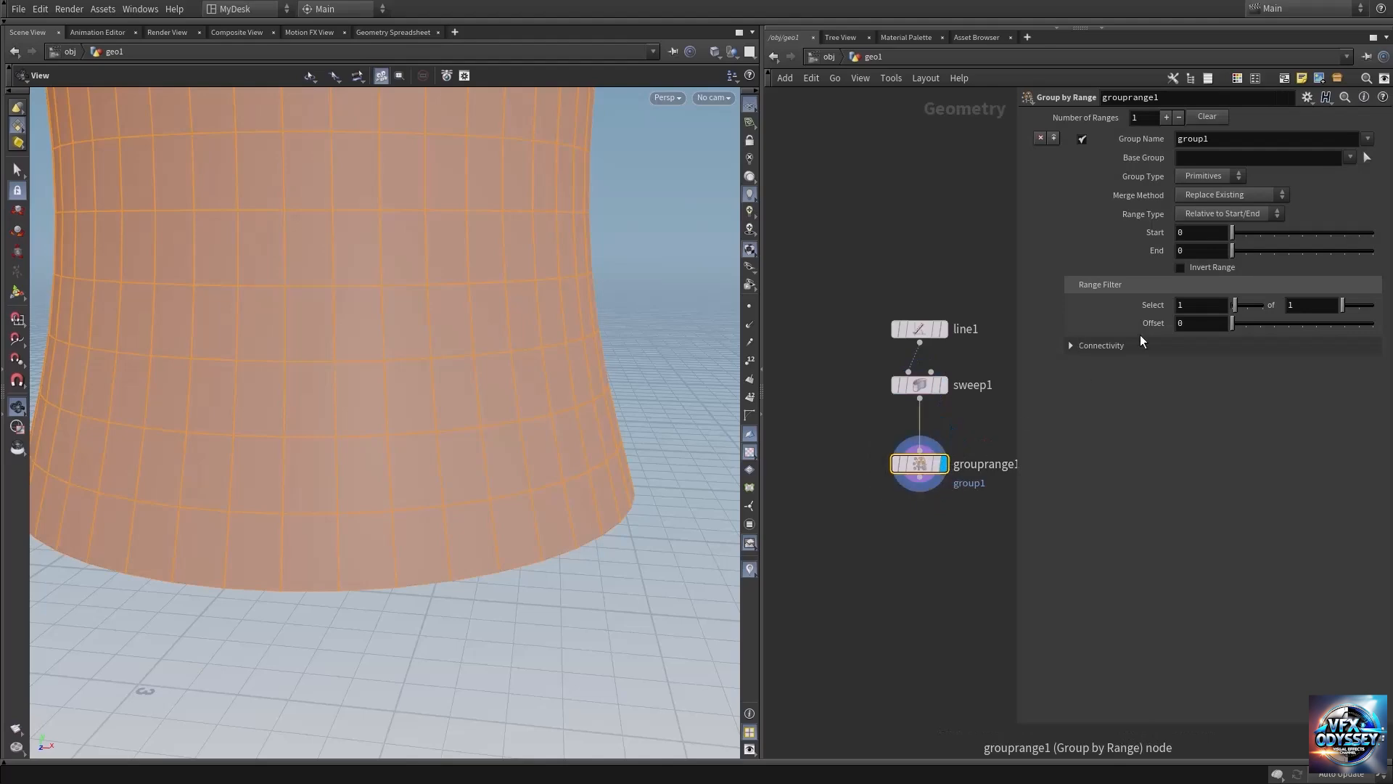
Set the Group by Range filter to select 1 of 2 primitives, and raise it to 1 of 6.
double_click(1313, 306)
type("2")
key("Return")
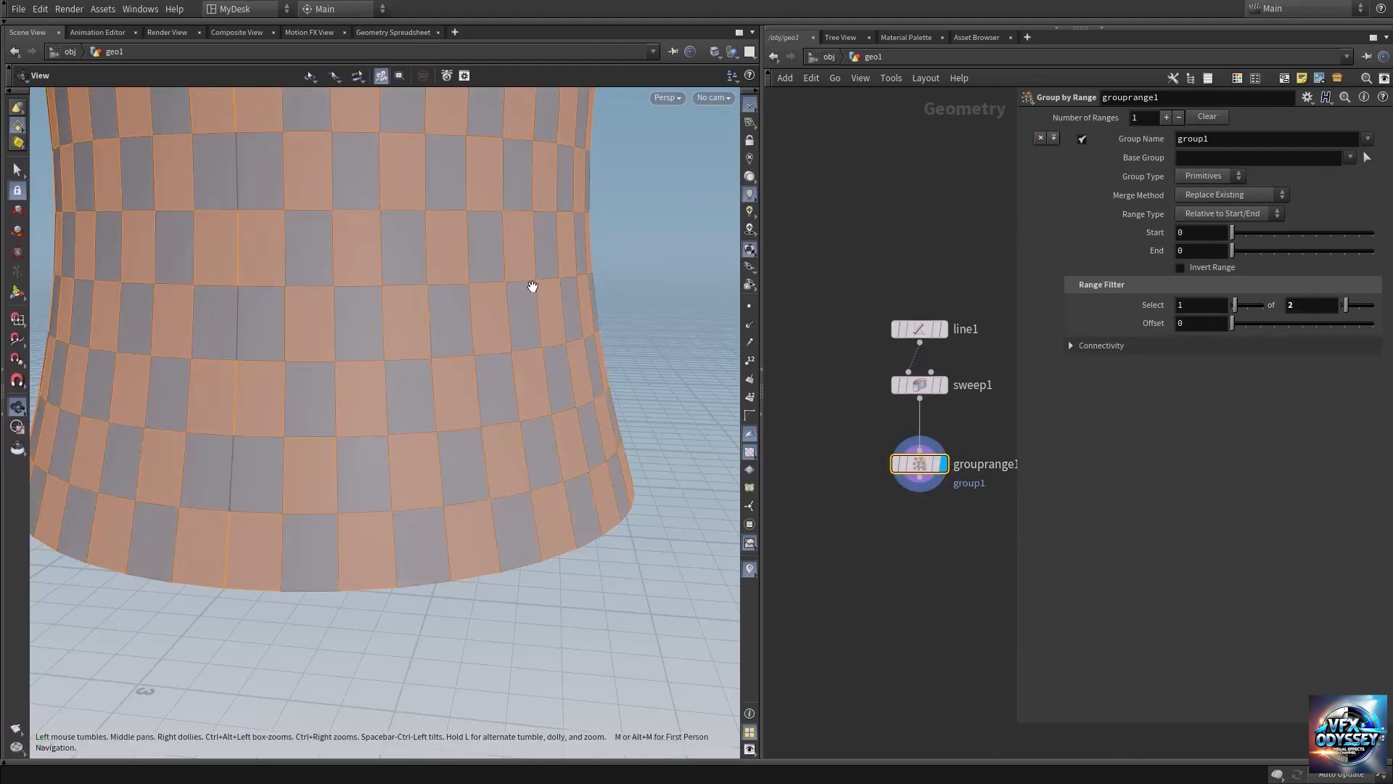
scroll(367, 302, "down", 10)
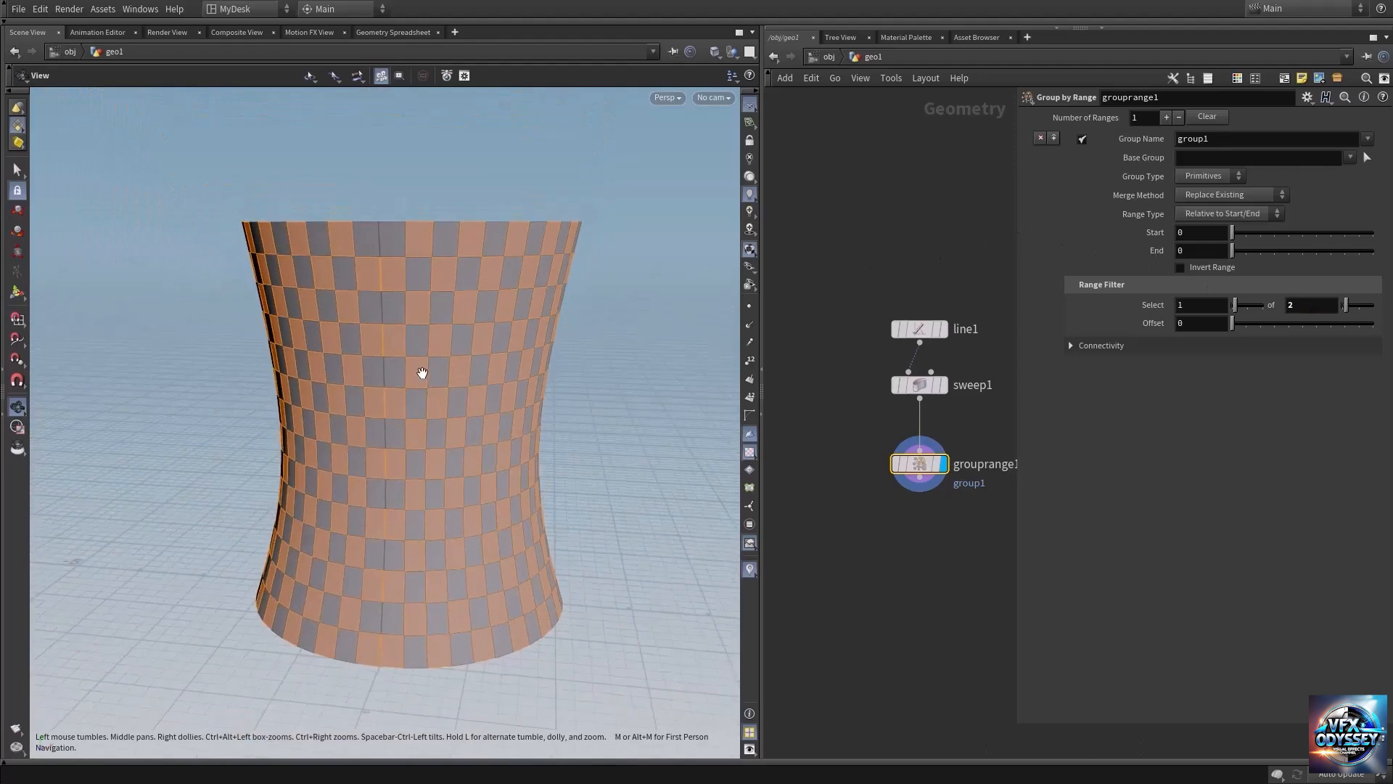
mouse_move(423, 373)
left_mouse_down()
mouse_move(426, 348)
mouse_move(414, 394)
left_mouse_up()
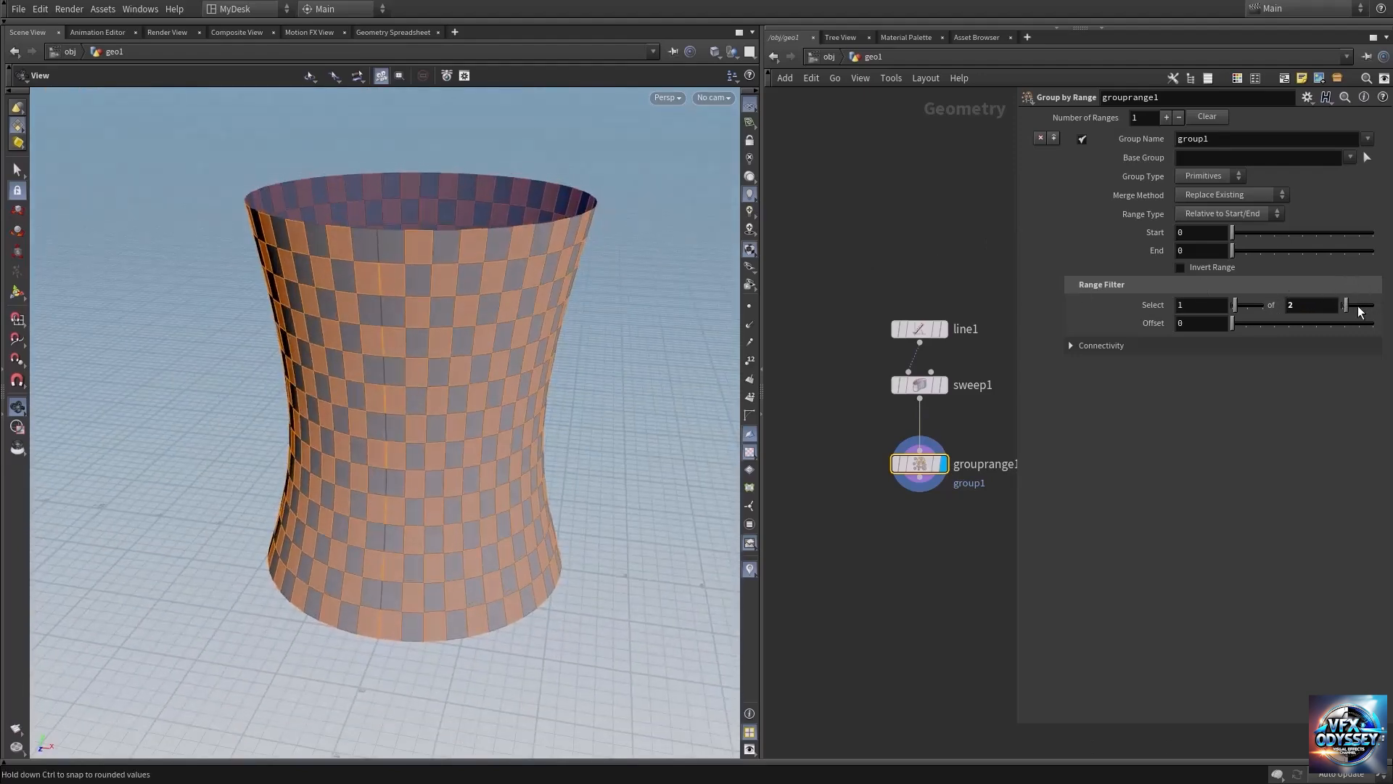
middle_click_drag(1311, 305, 1351, 300)
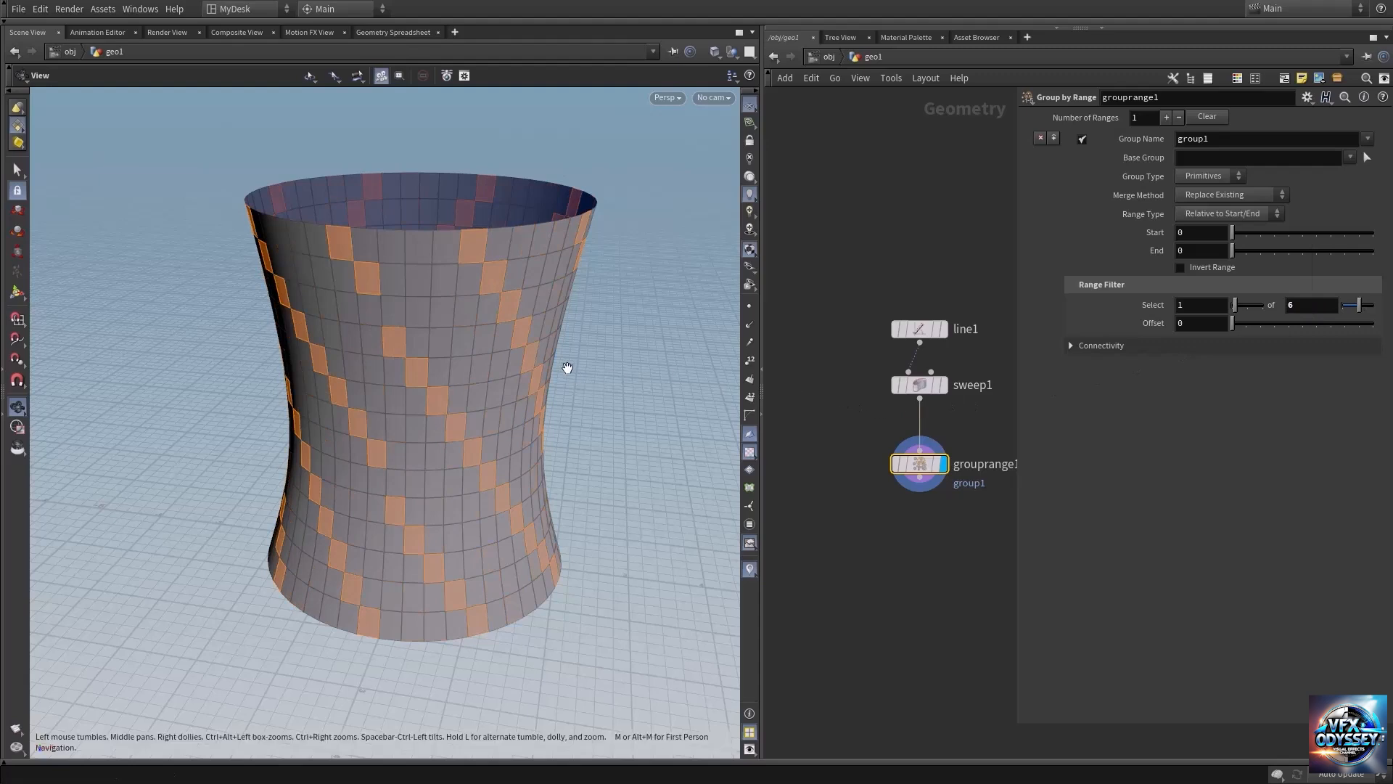
left_click_drag(481, 358, 426, 363)
Delete the Group by Range node and hide the node parameters.
mouse_move(917, 463)
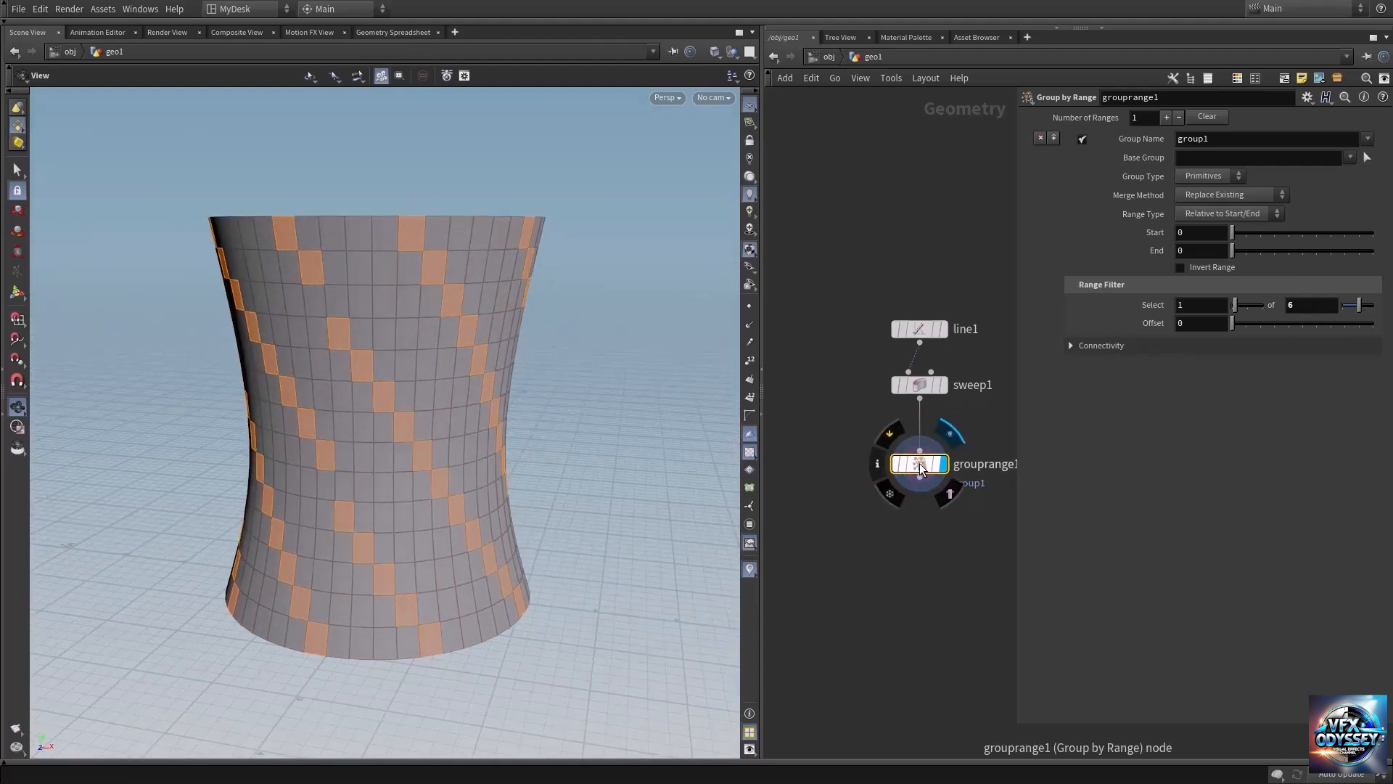
key("Delete")
key("p")
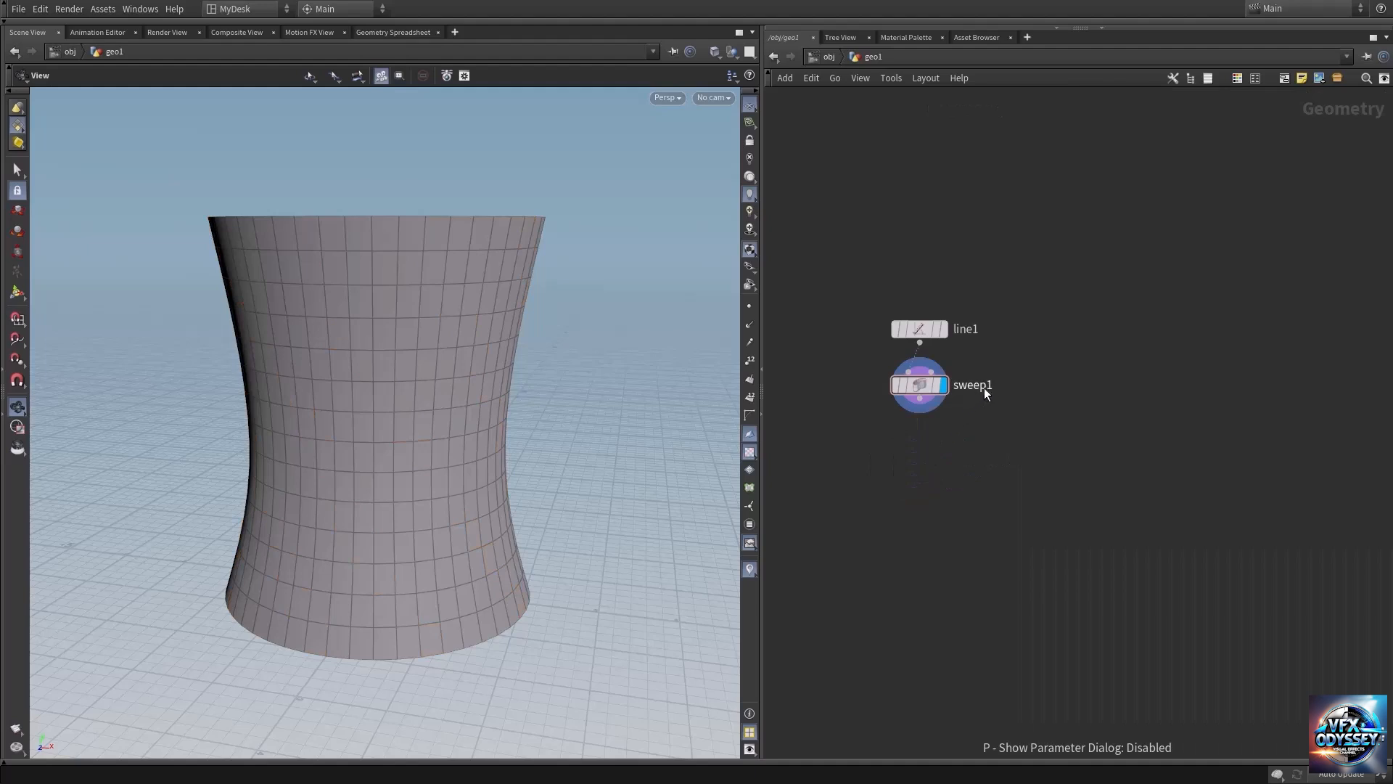
Compare the points along the source line with the rows of points on the swept tower mesh.
left_click(954, 305)
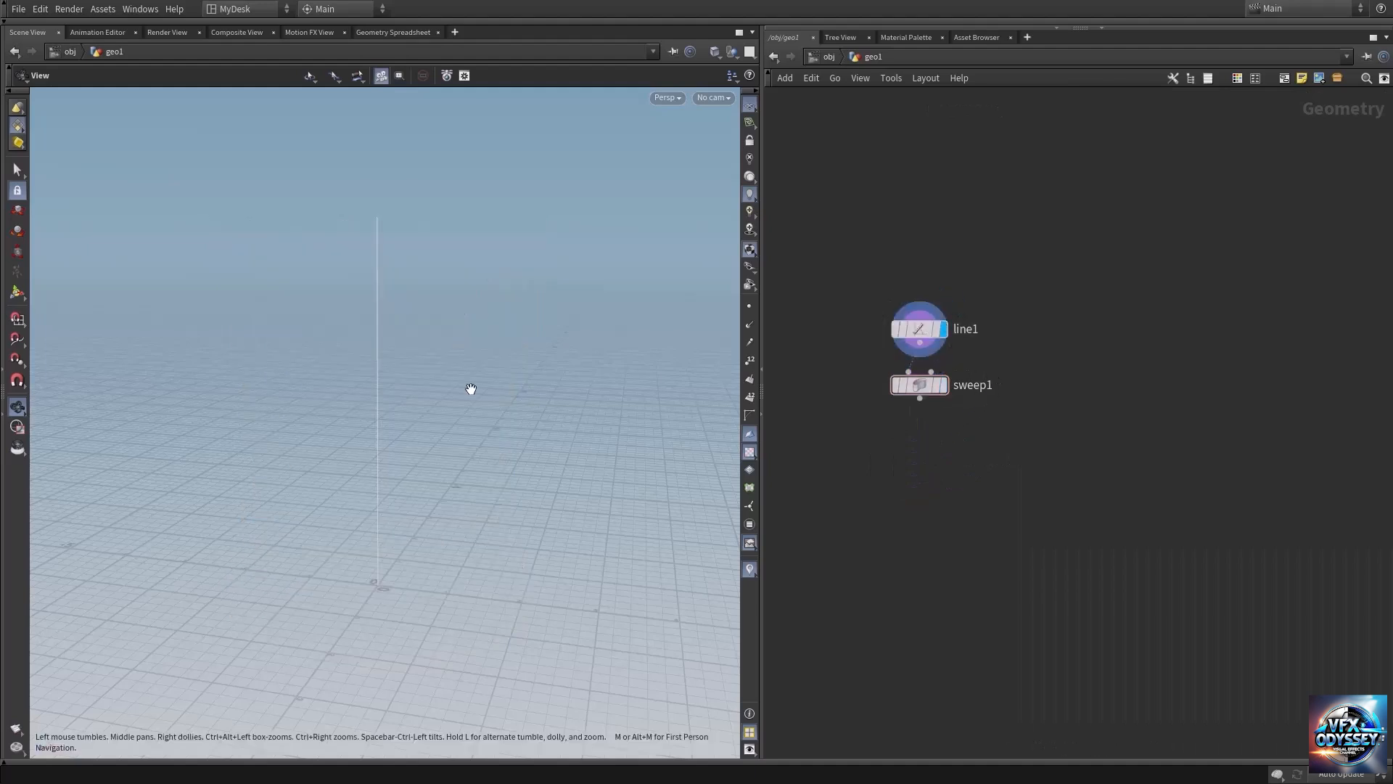
left_click(751, 307)
scroll(426, 442, "up", 3)
left_click_drag(404, 489, 378, 383)
left_click(941, 384)
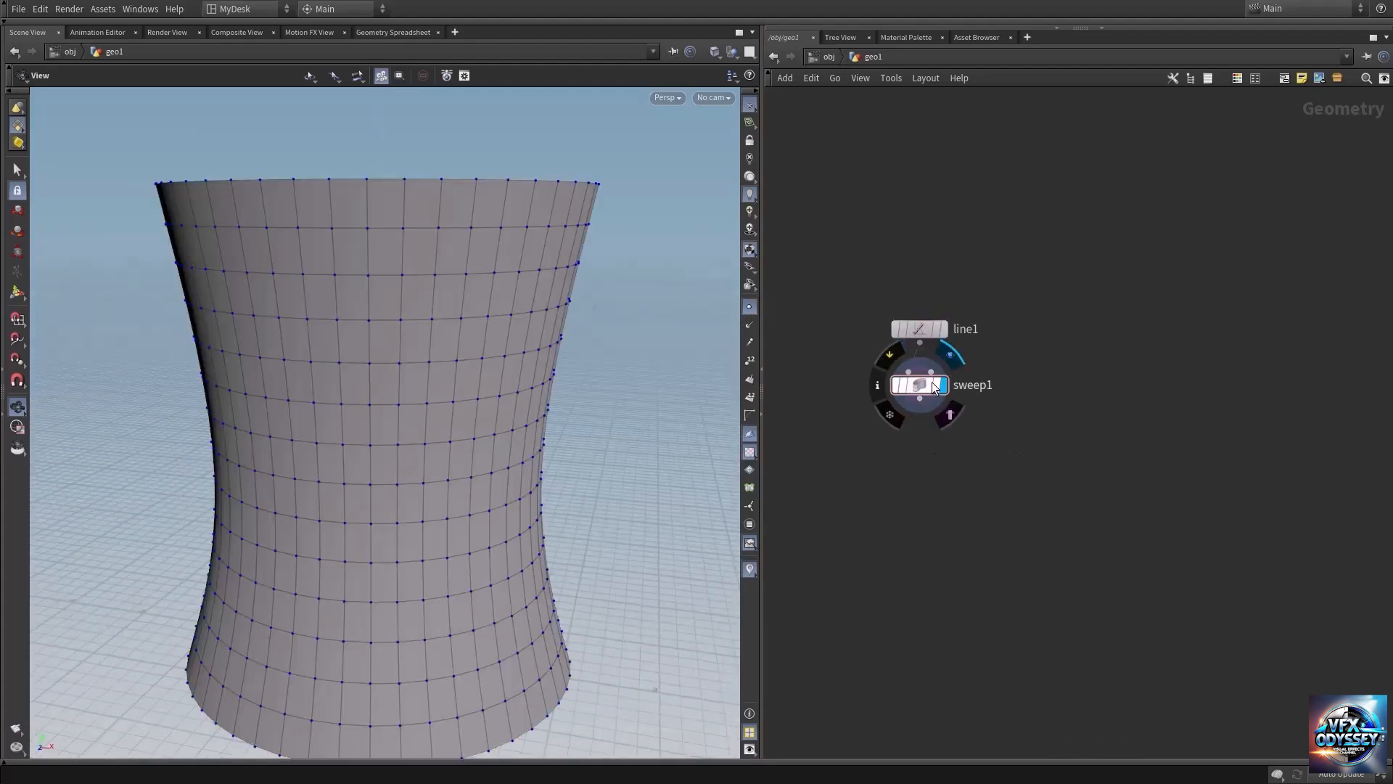
left_click(750, 306)
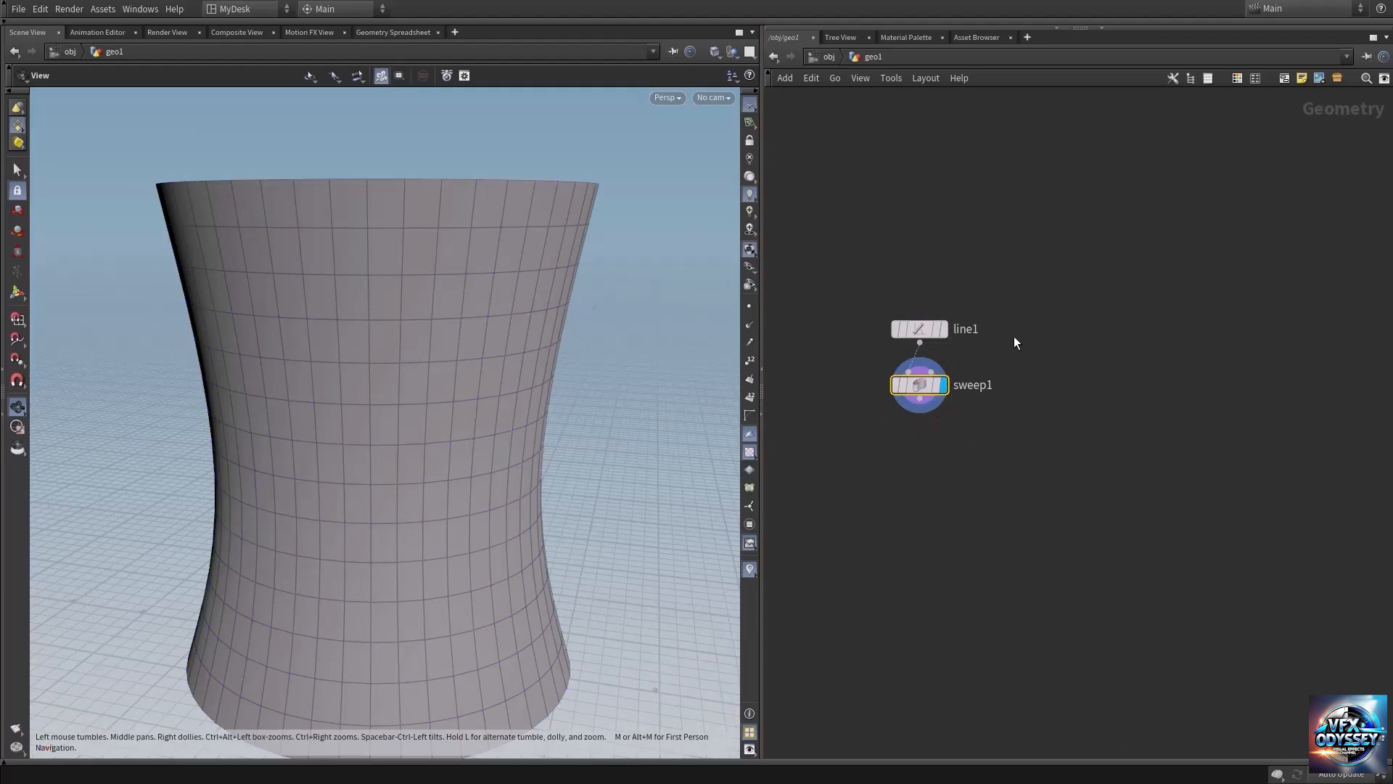
left_click(942, 328)
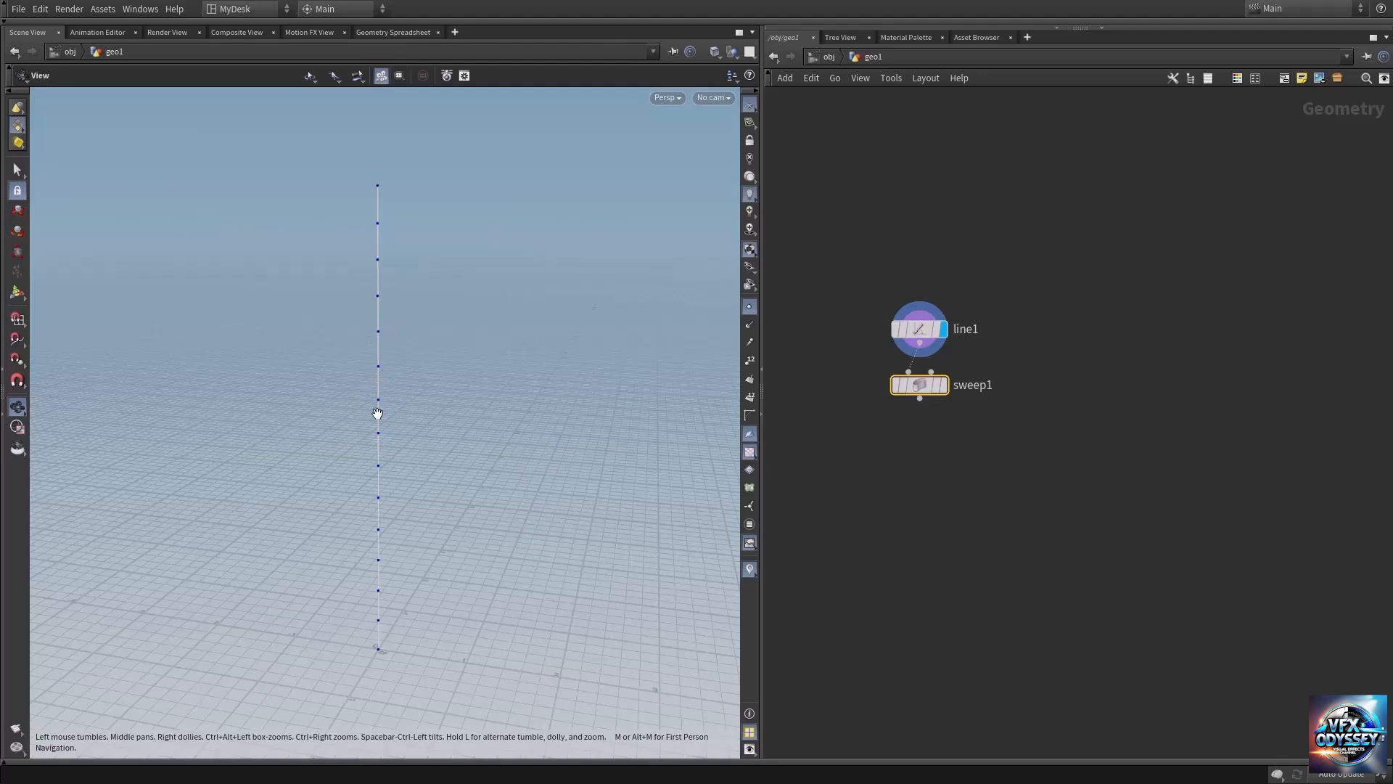
left_click(942, 384)
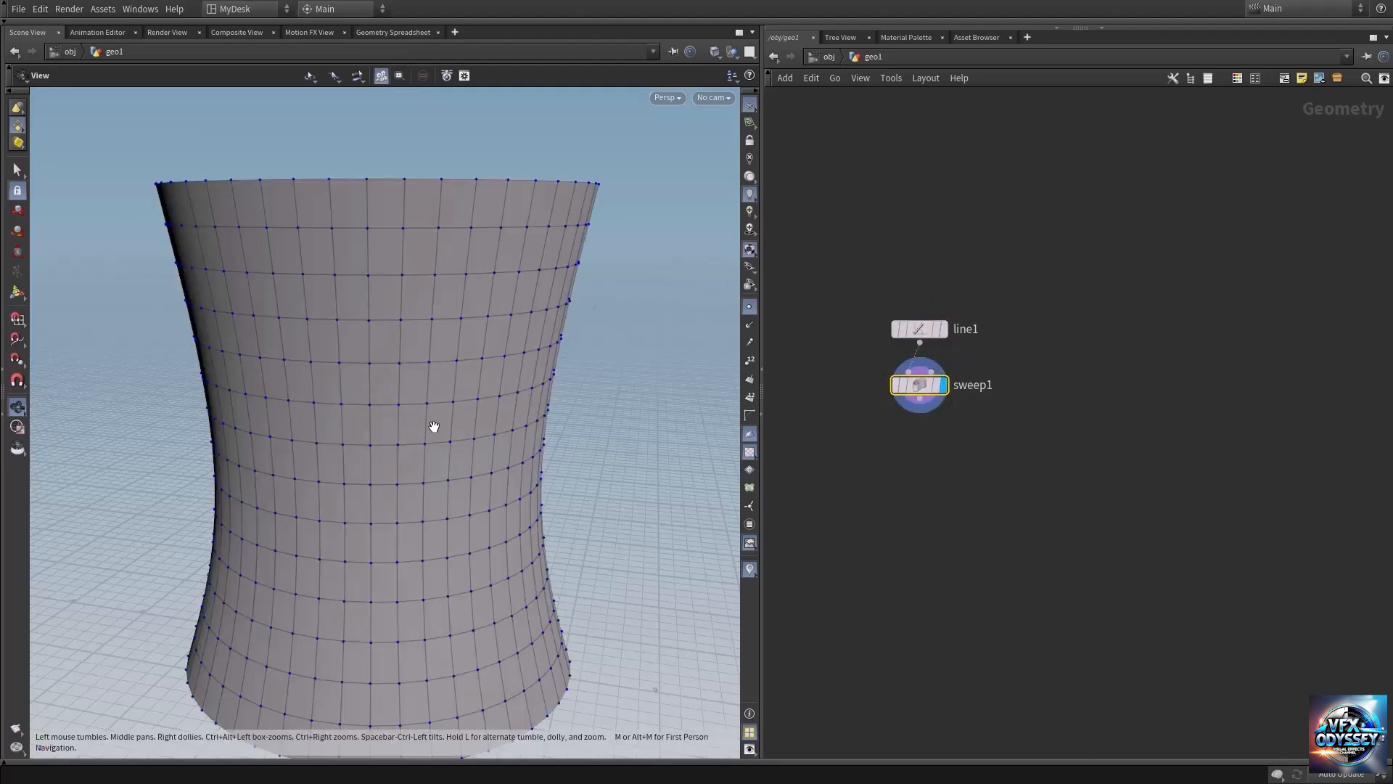
left_click(753, 305)
Move the line node away from the sweep, display it, and add a Convert Line node below it.
left_click_drag(922, 330, 1008, 316)
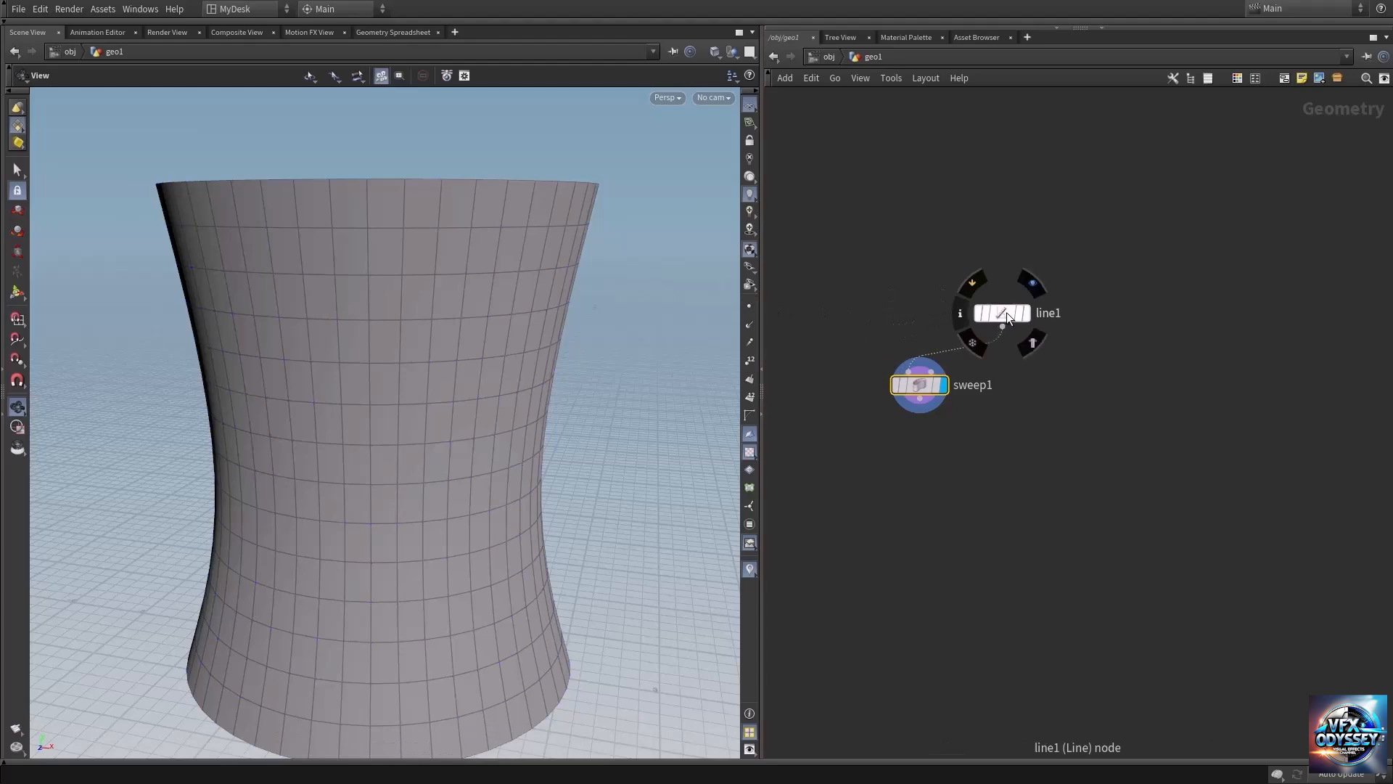
left_click(1034, 287)
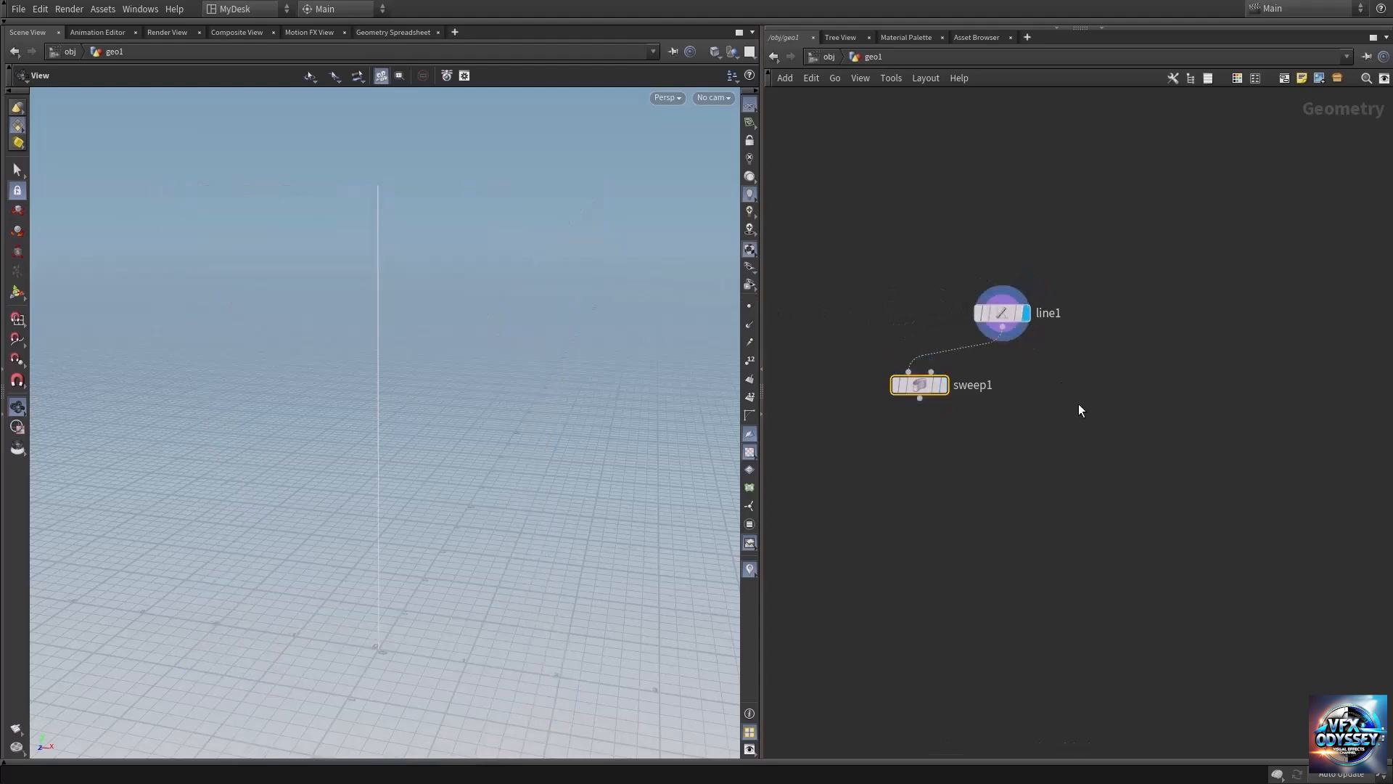
key("Tab")
type("convert")
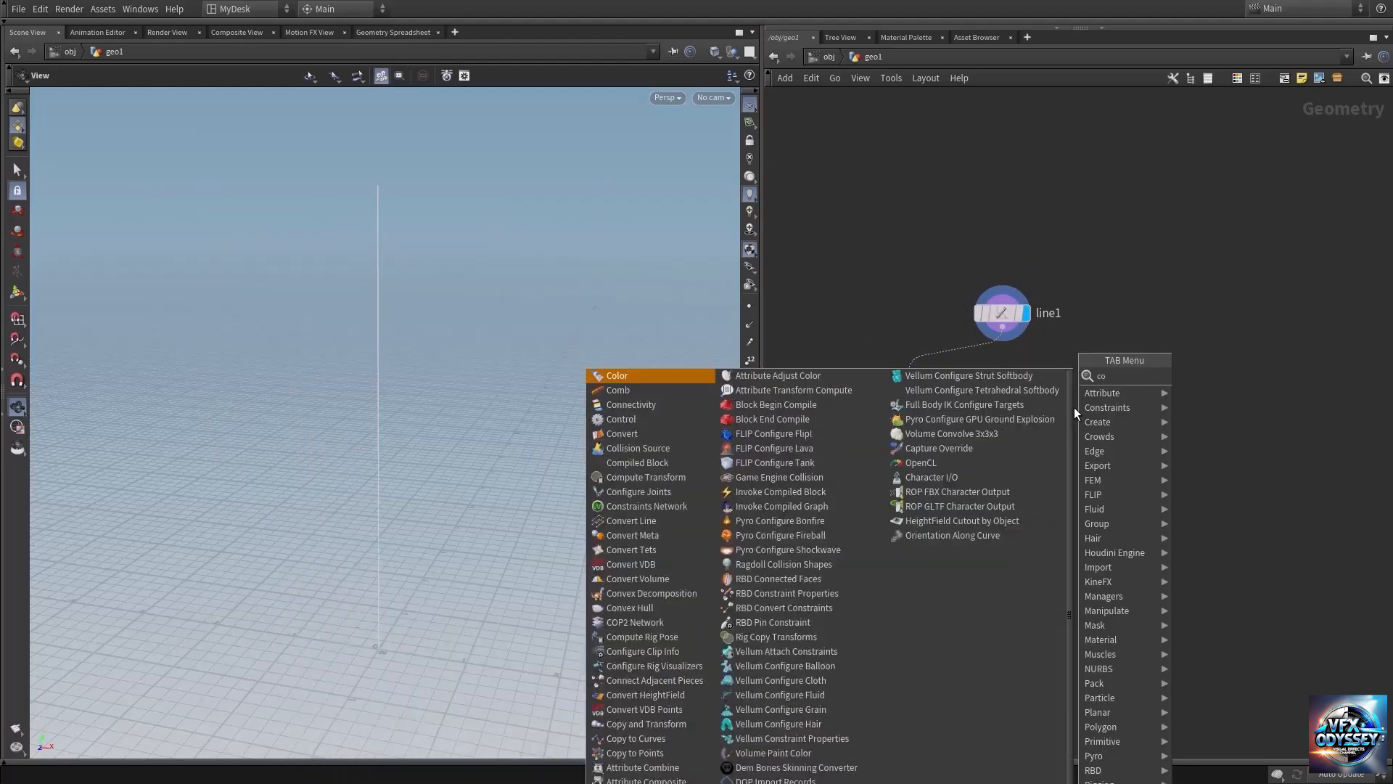
key("Down")
key("Return")
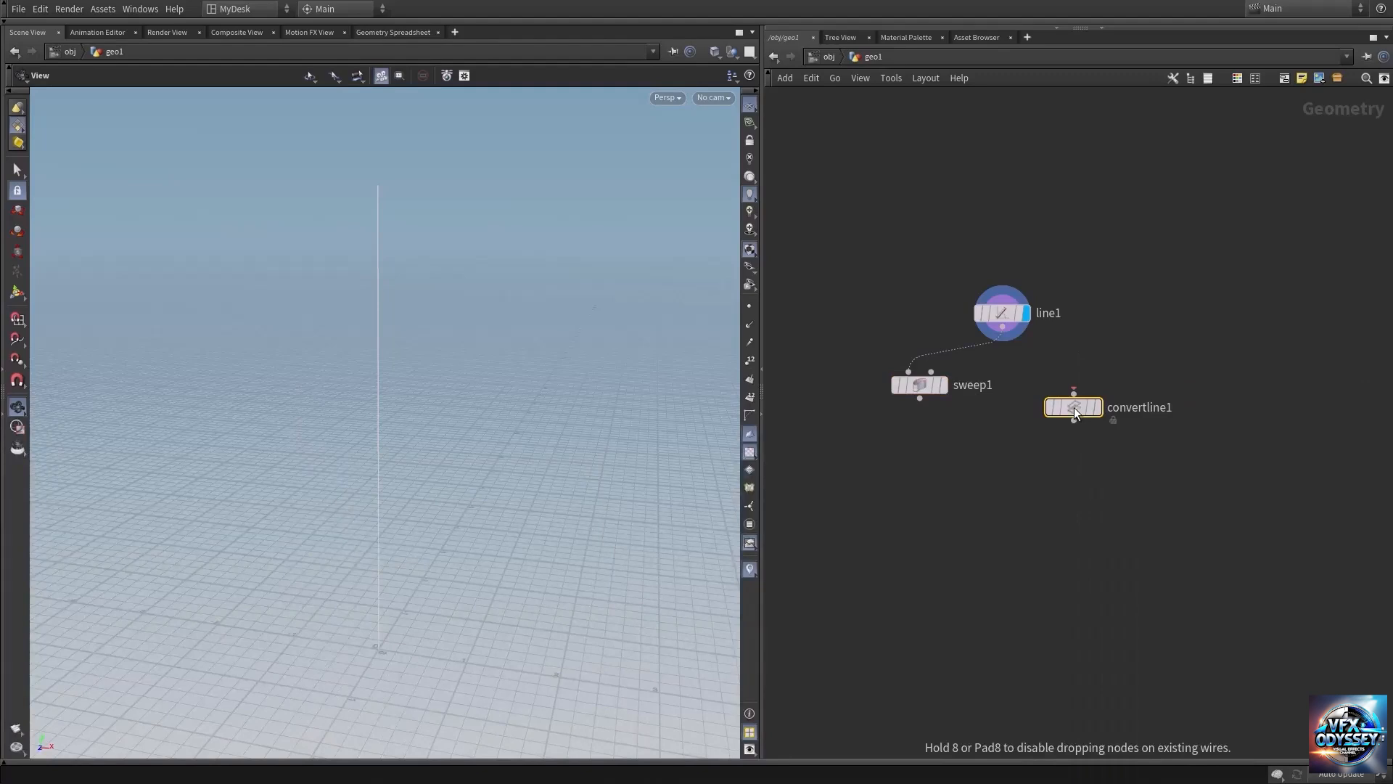
left_click(1073, 407)
Connect the line's output to the Convert Line node, display it, and show its parameters in a smaller pane.
left_click(1002, 327)
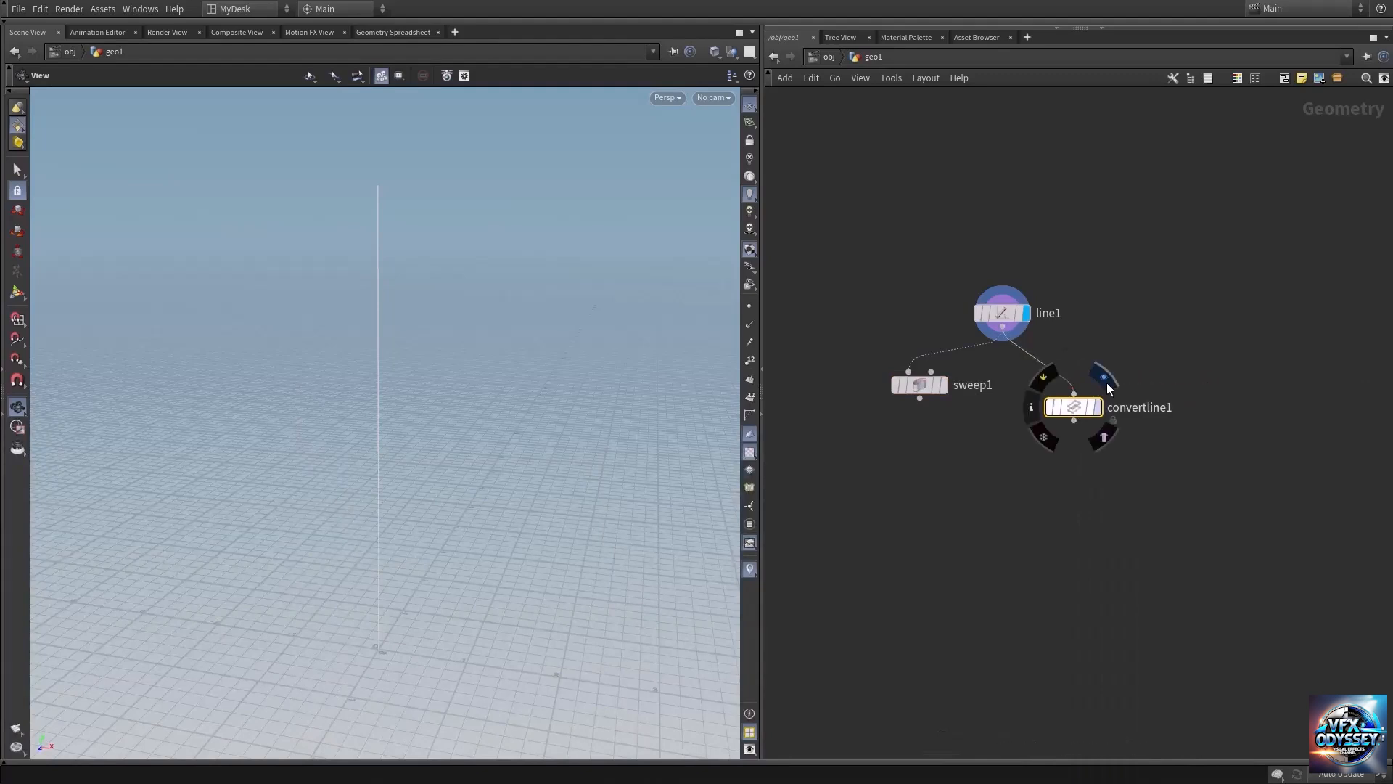
left_click(1106, 382)
mouse_move(1084, 408)
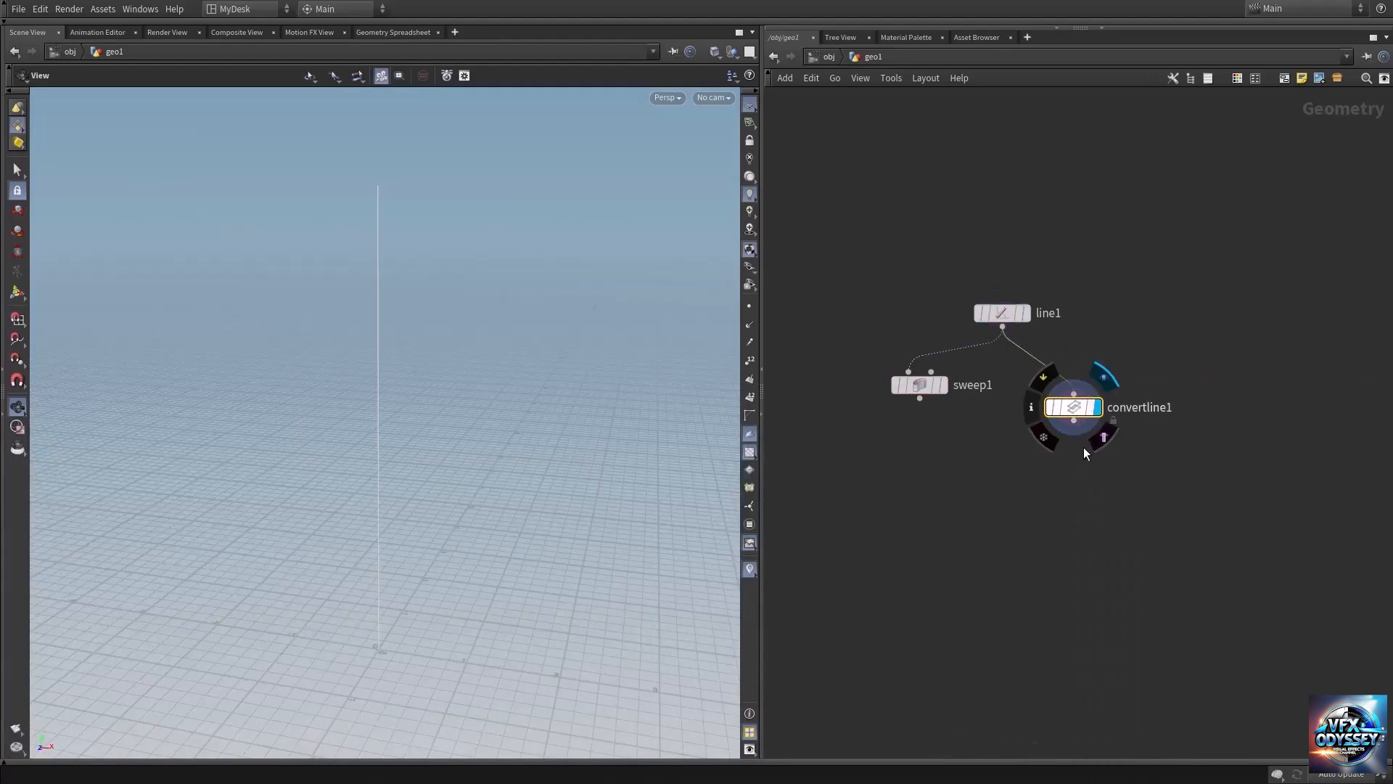
key("p")
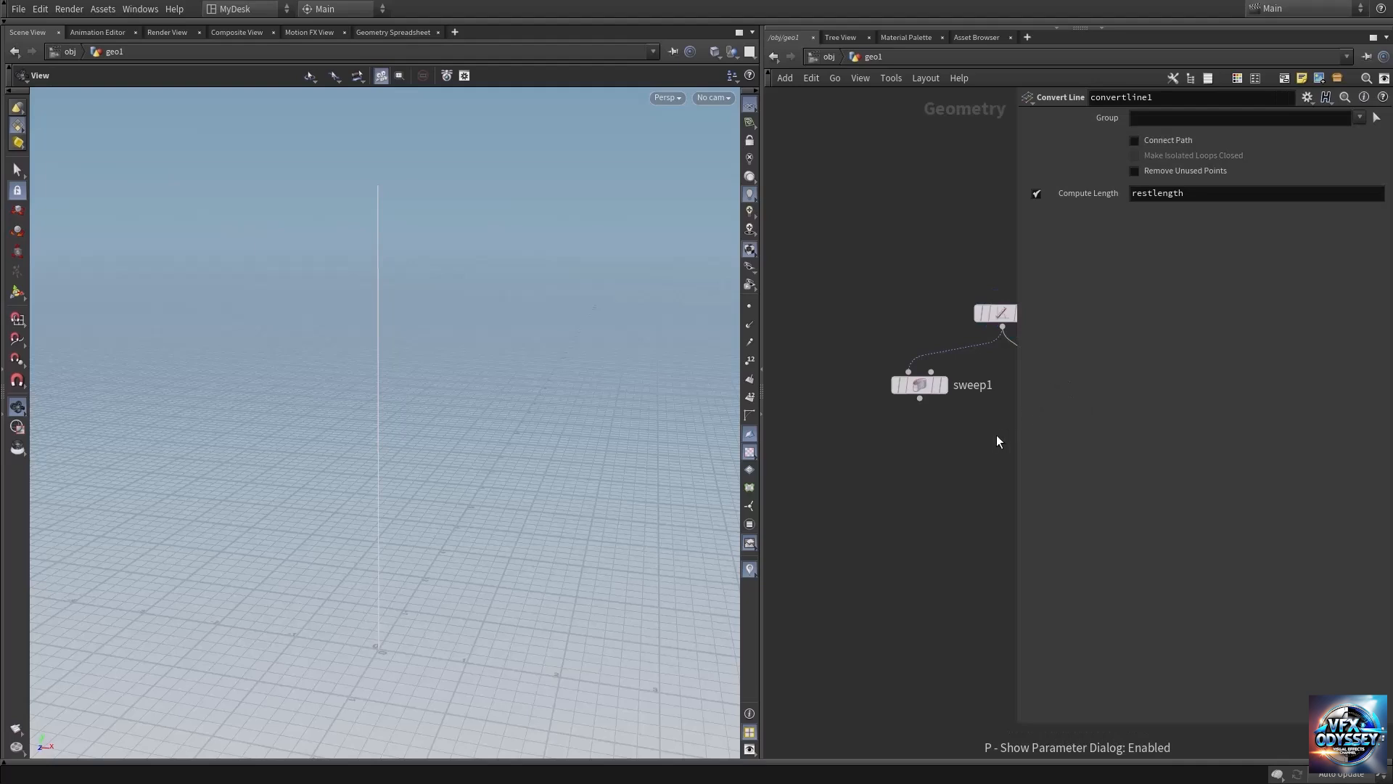
left_click_drag(1017, 717, 1067, 477)
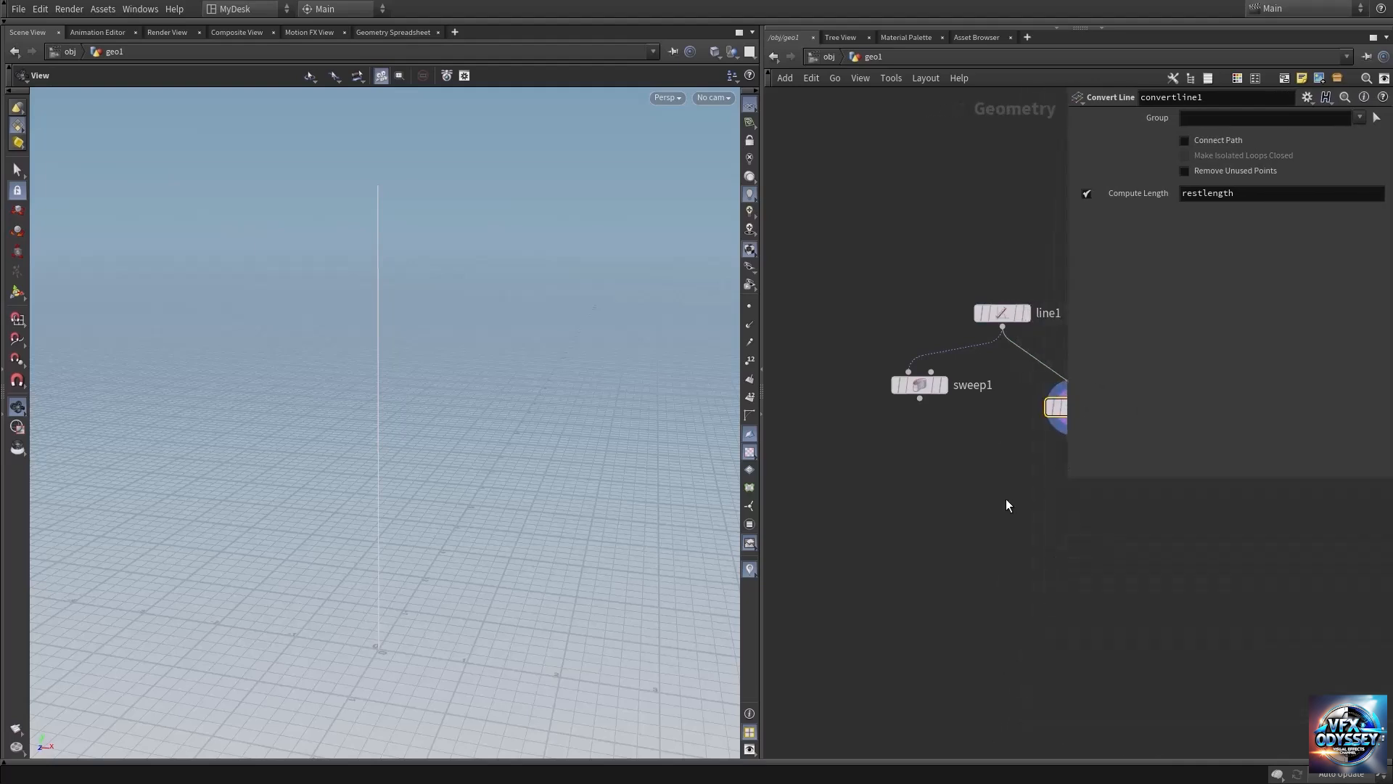
Display the line node with primitive numbers turned on, and inspect its node info.
key("h")
left_click(889, 367)
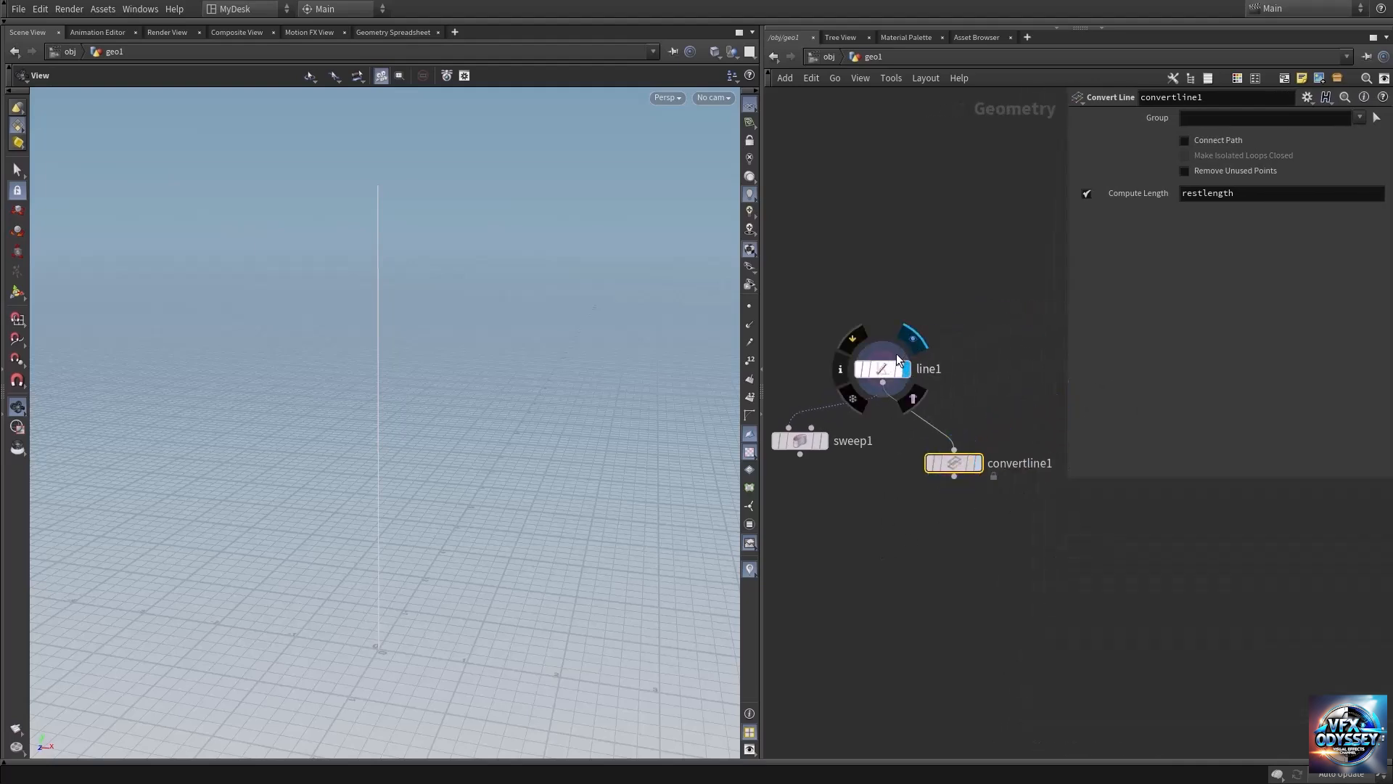
left_click(750, 399)
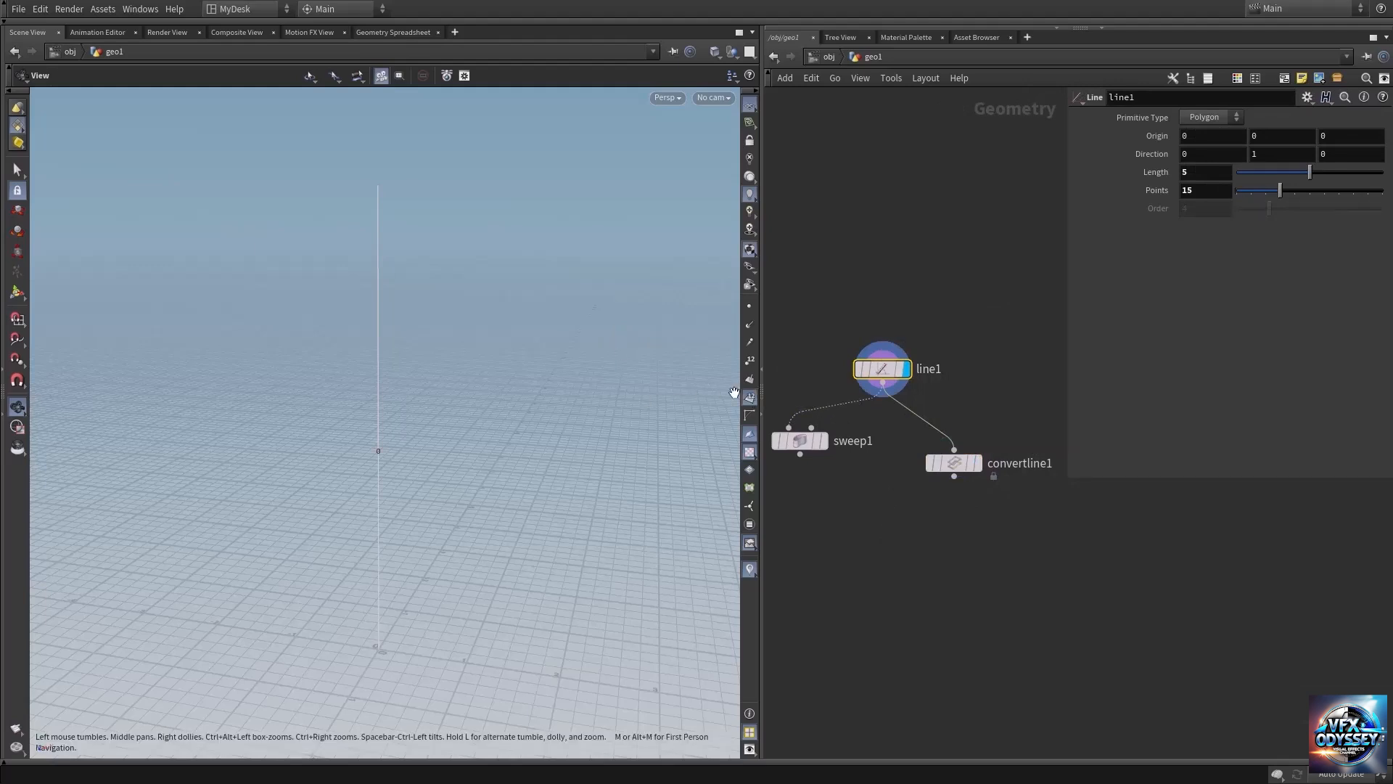
left_click_drag(425, 482, 378, 419)
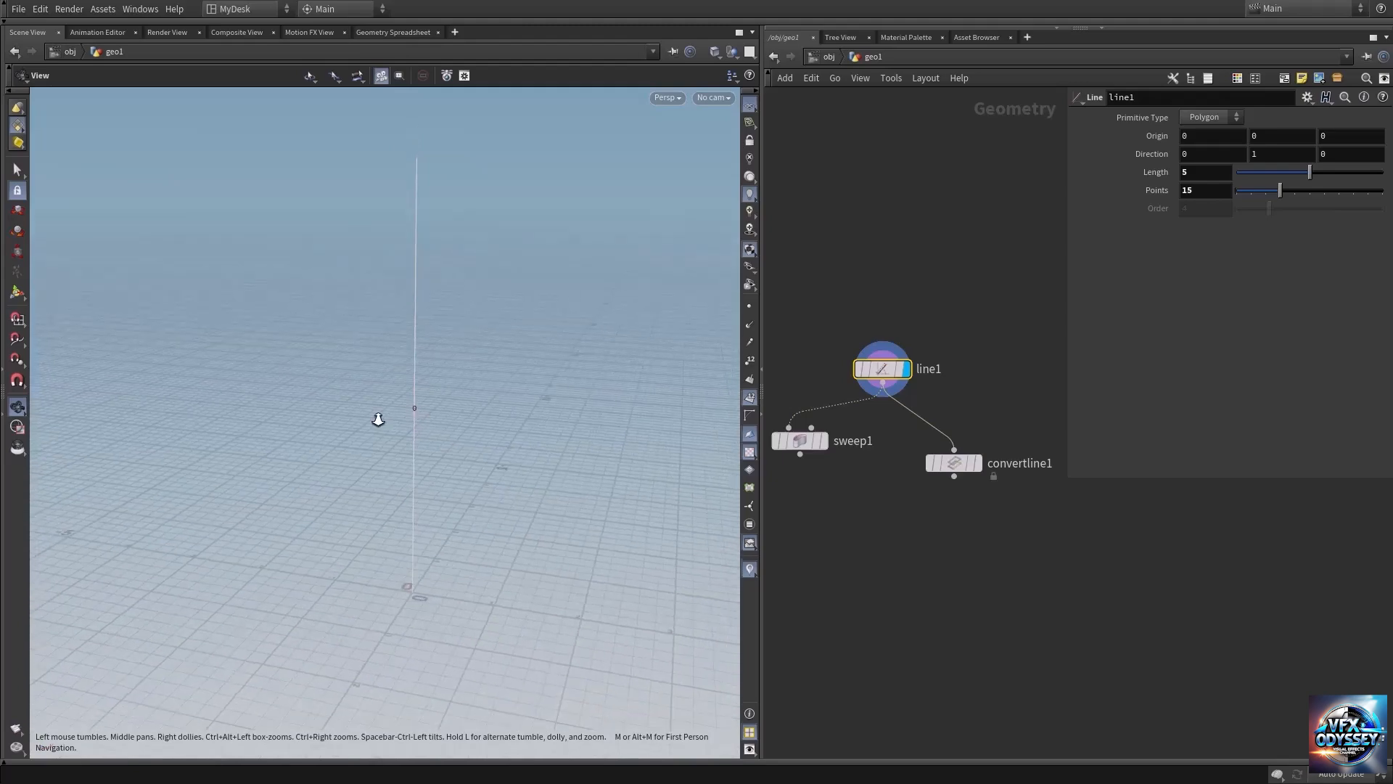
middle_click(884, 375)
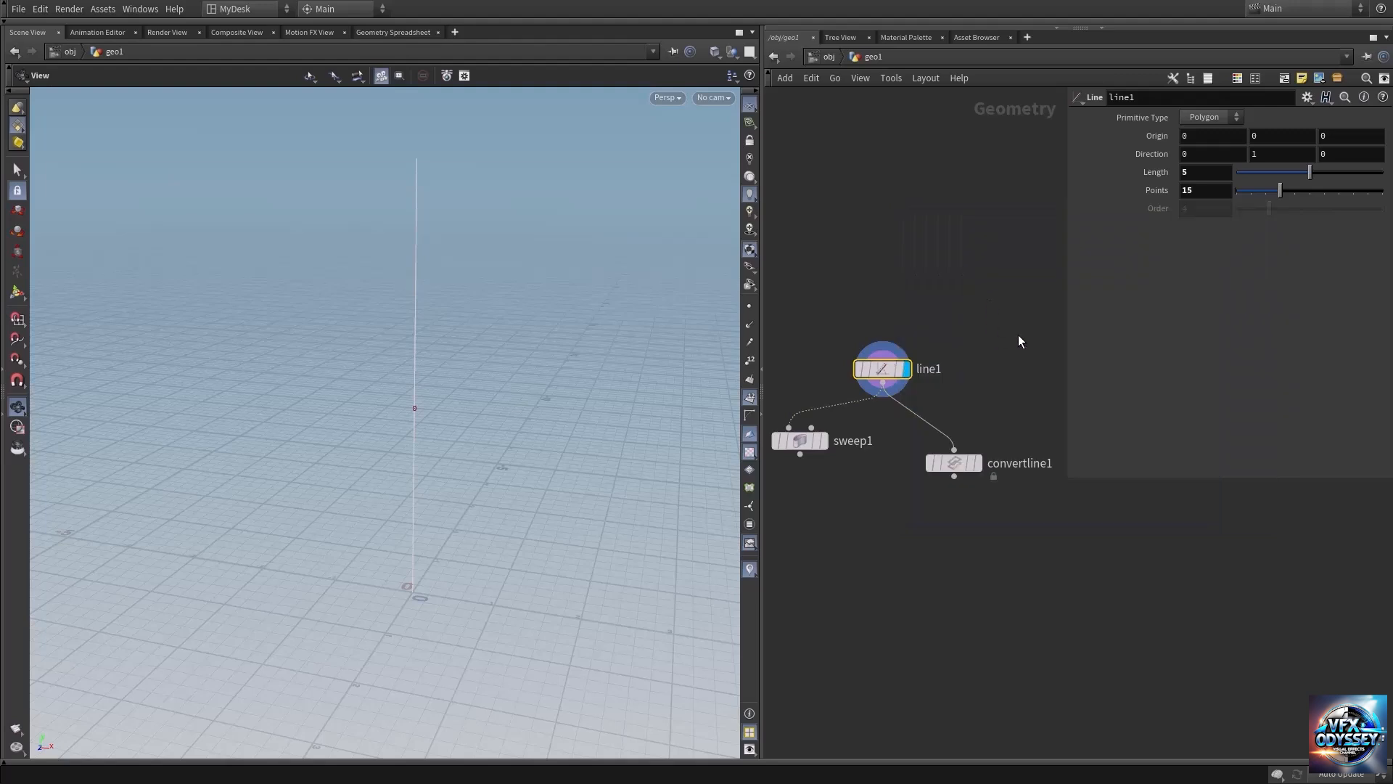
Display the Convert Line node and examine its numbered primitives and node info.
mouse_move(957, 471)
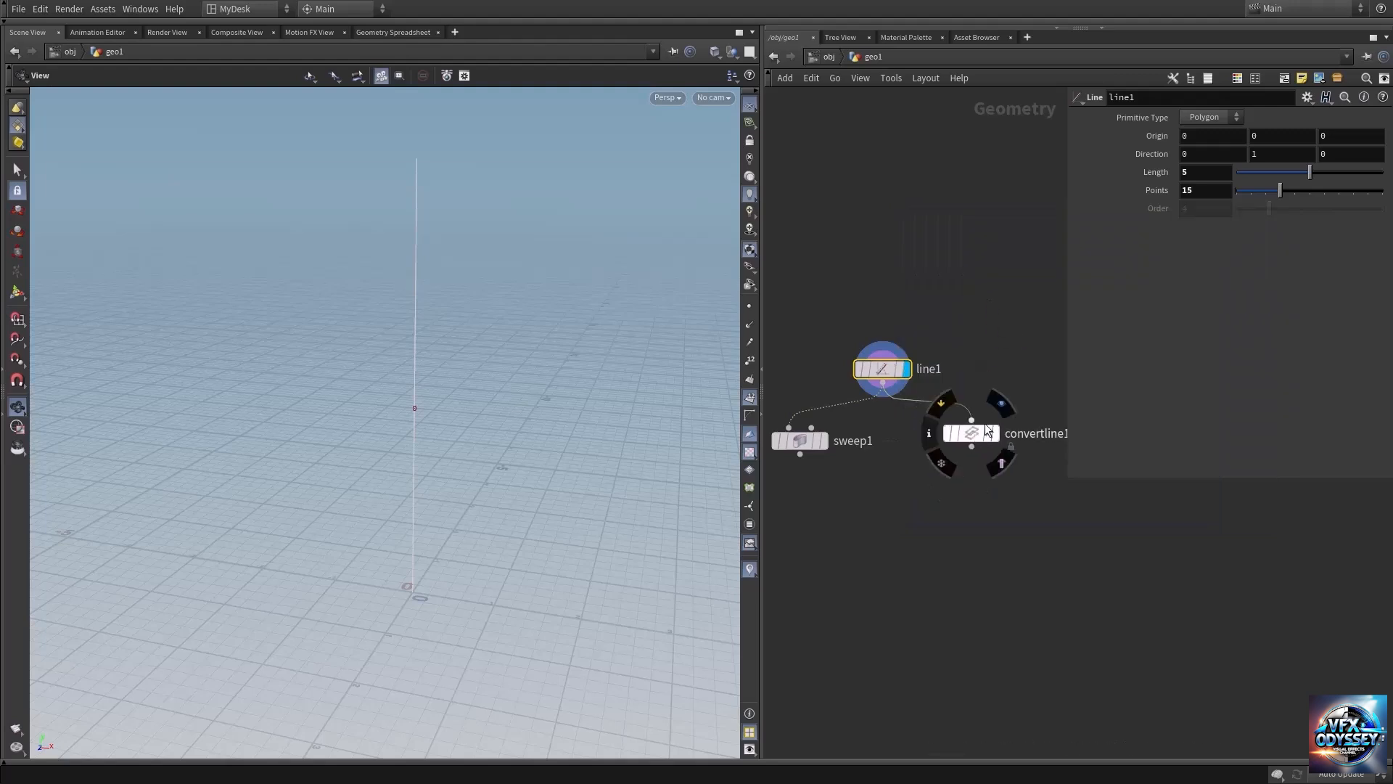
left_click(1000, 401)
left_click(974, 434)
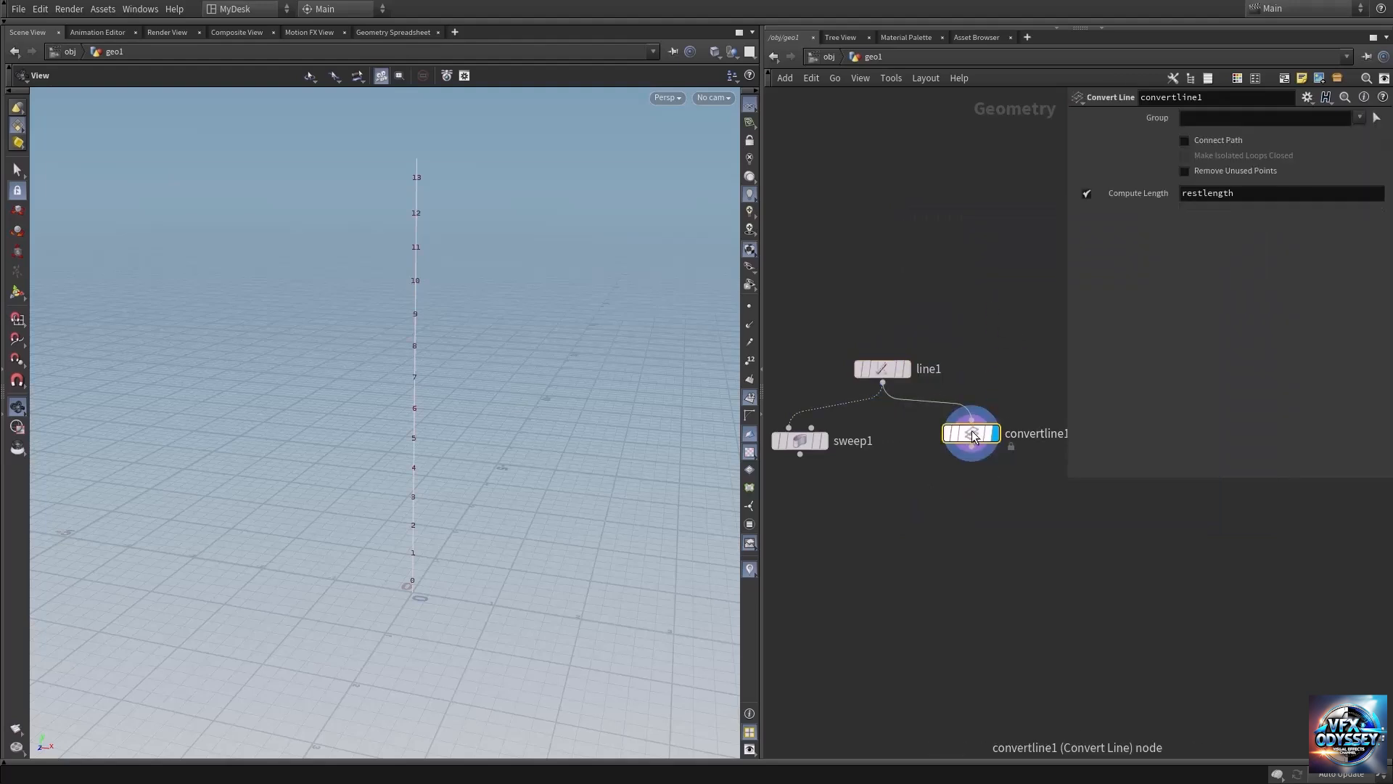
middle_click(973, 434)
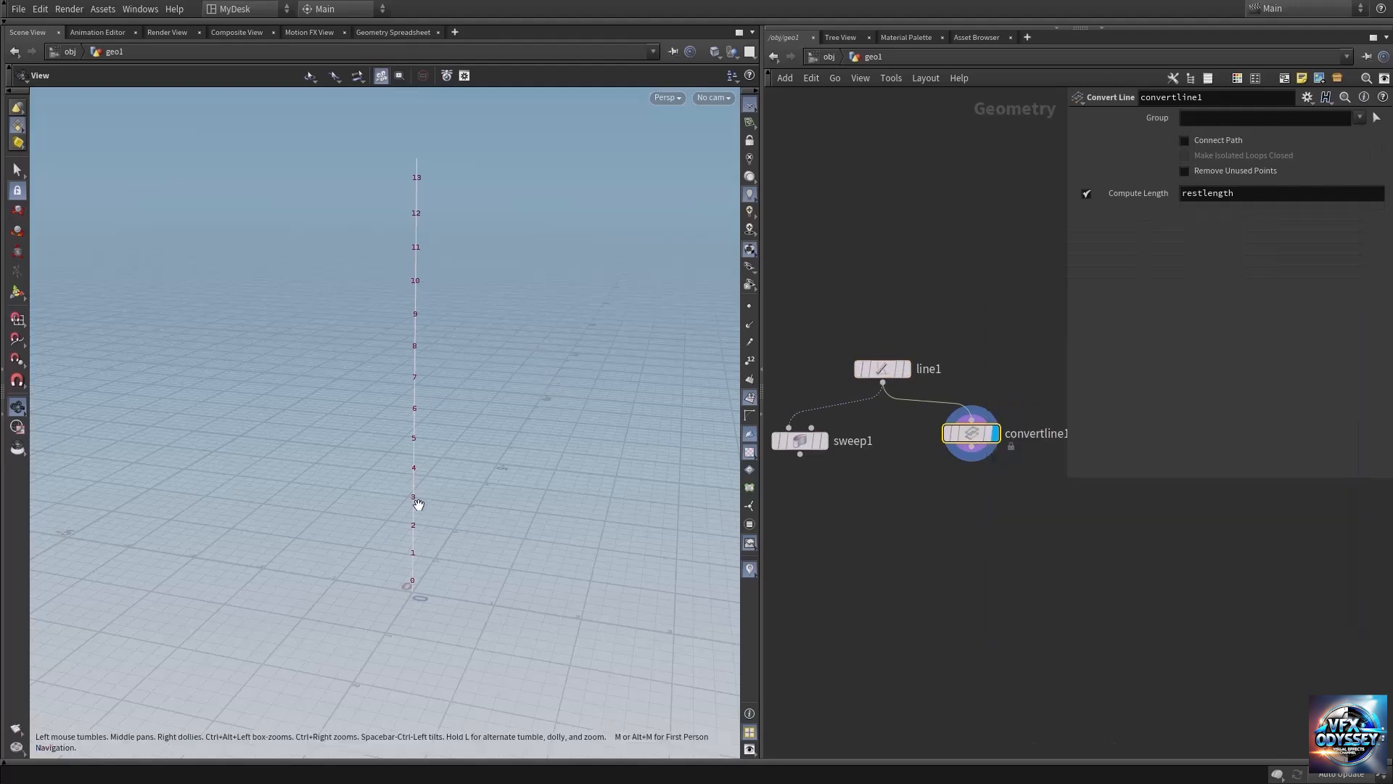
left_click_drag(418, 503, 407, 547)
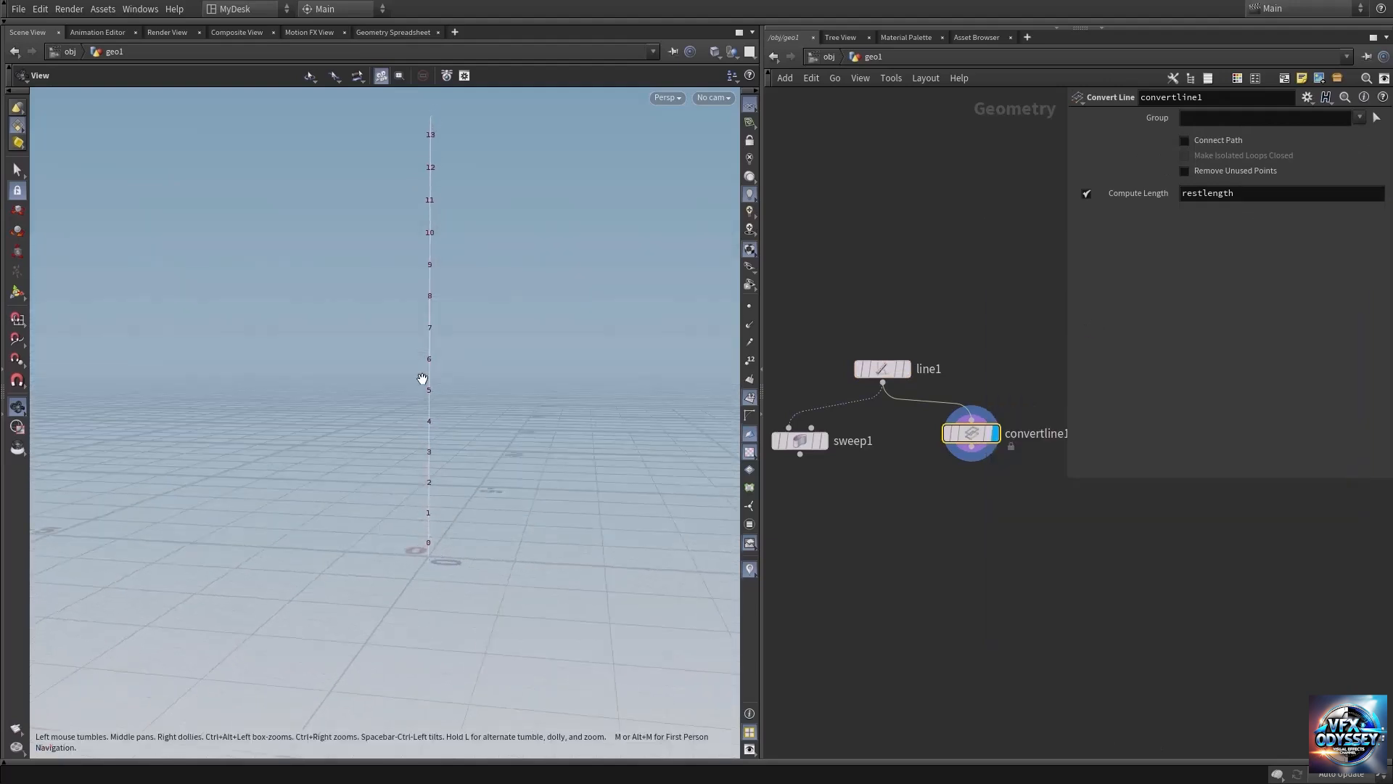
mouse_move(422, 378)
left_mouse_down()
mouse_move(426, 233)
mouse_move(419, 377)
left_mouse_up()
Display the original line with points instead of primitive numbers, examine its points, and turn point display off.
mouse_move(902, 377)
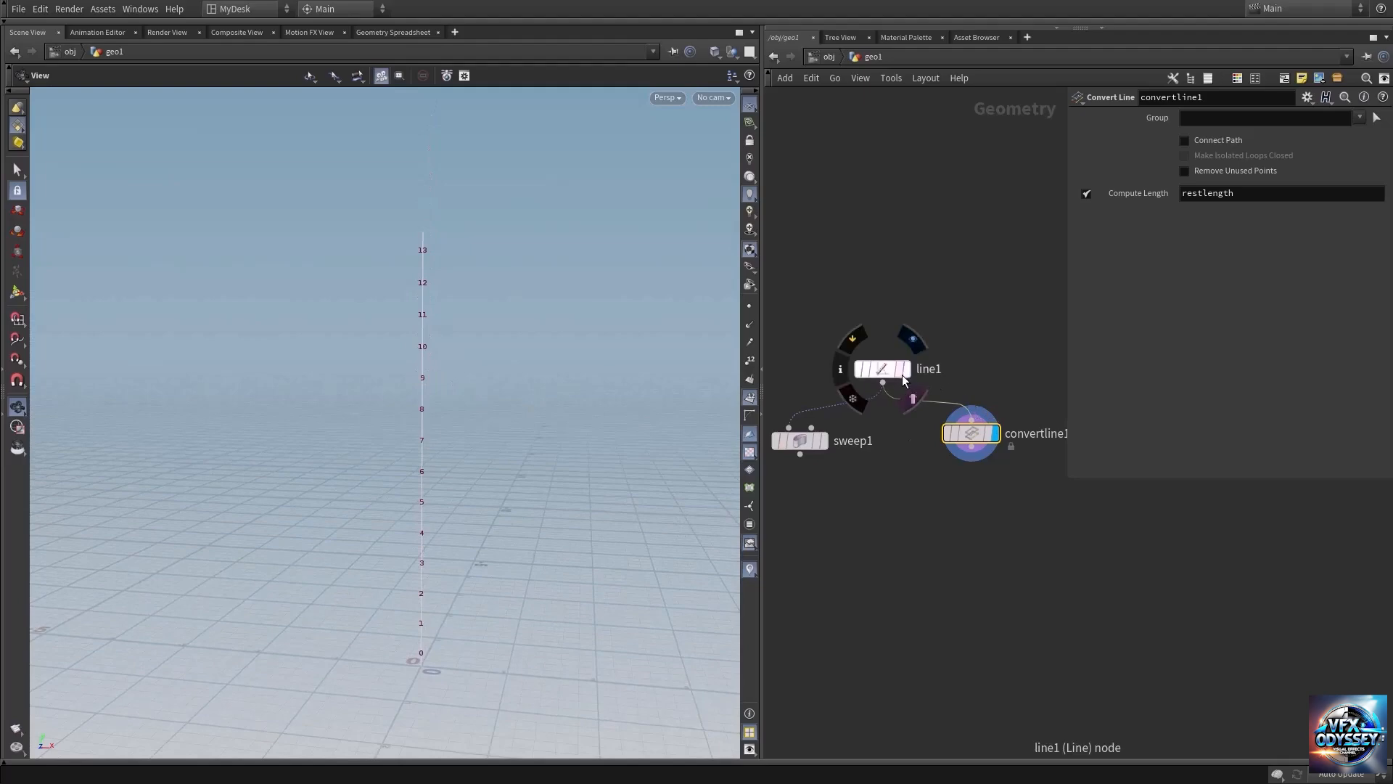
left_click(917, 348)
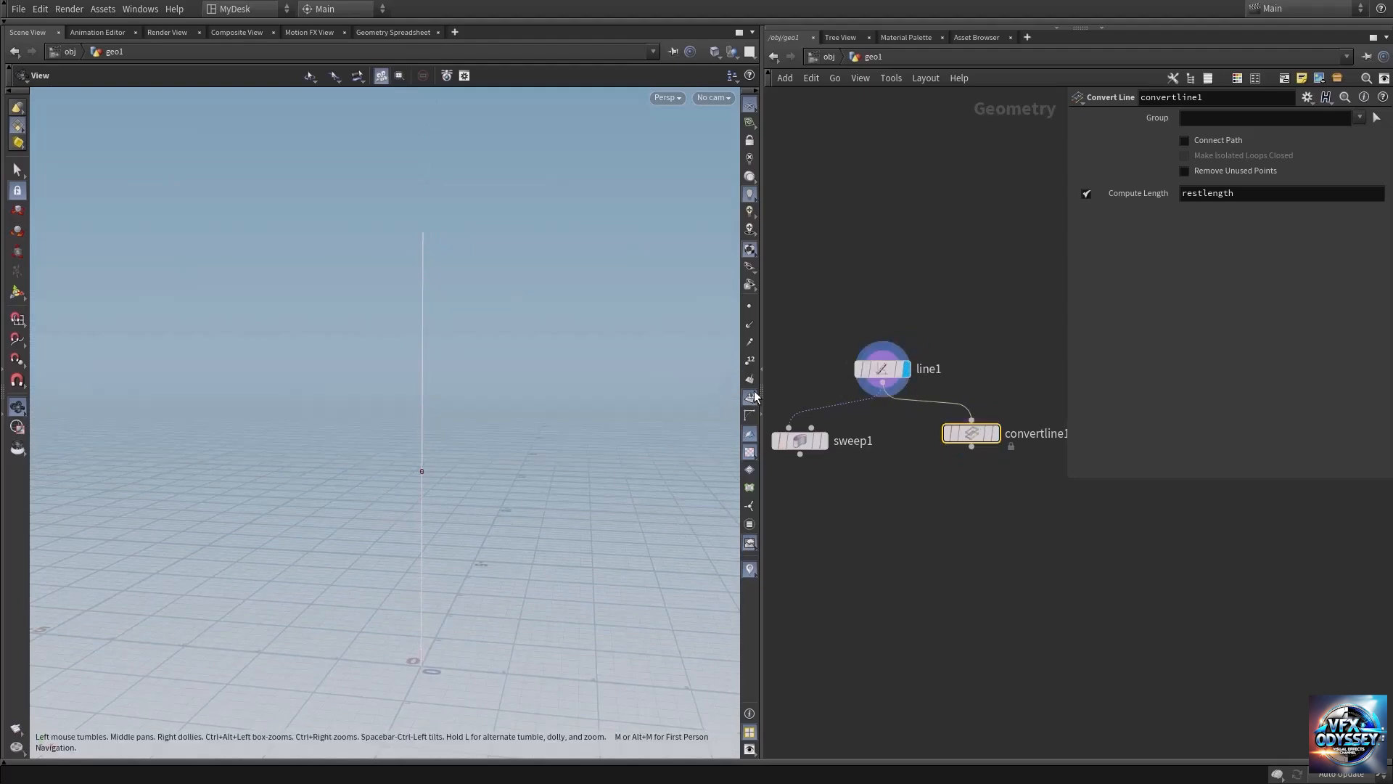
left_click(752, 311)
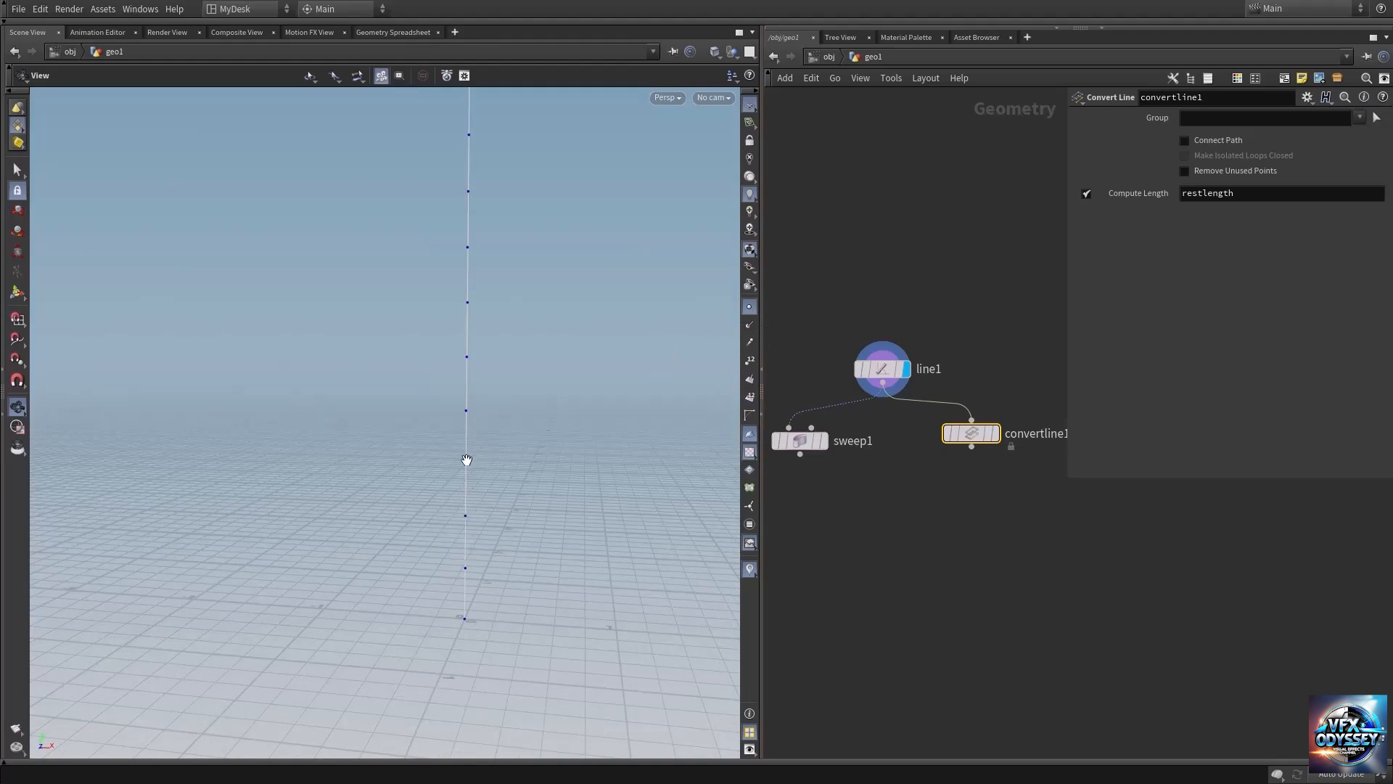
middle_click_drag(482, 347, 472, 436)
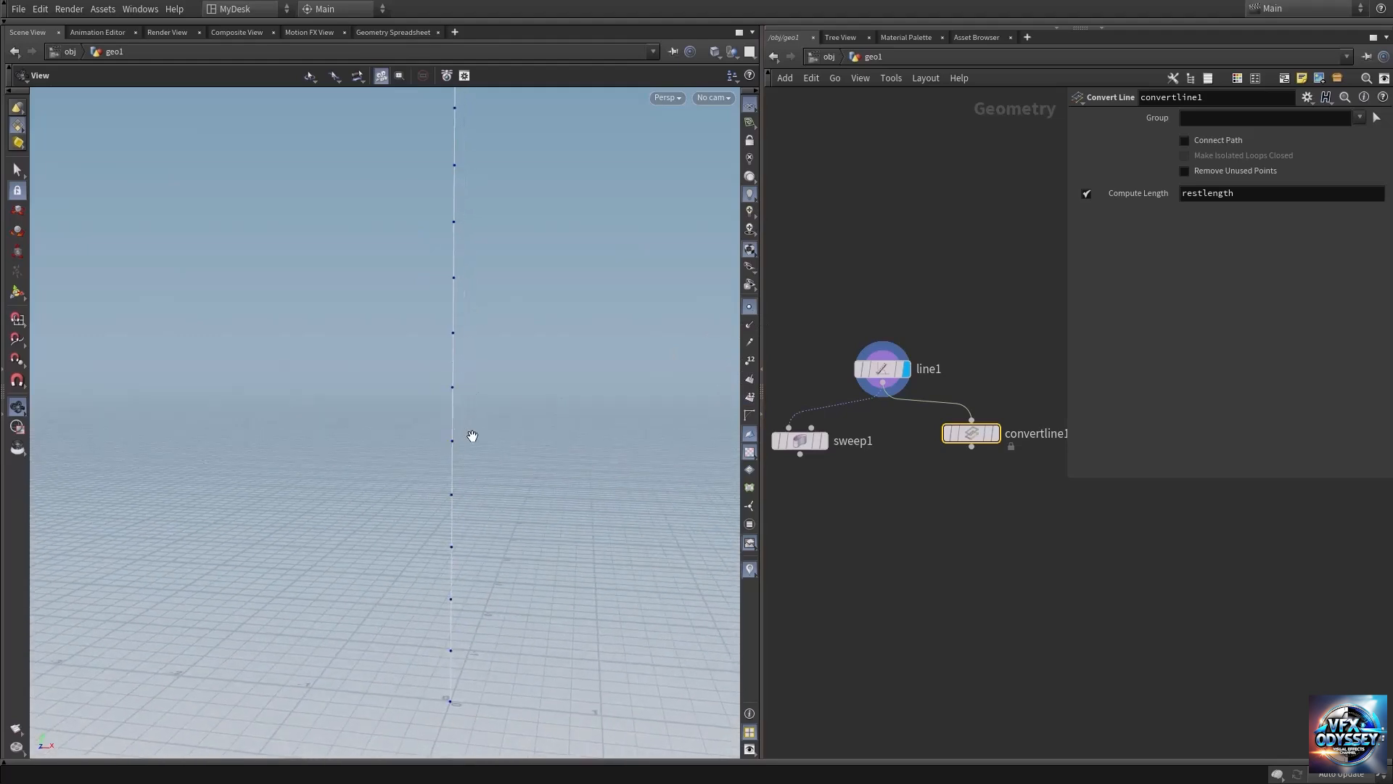
left_click_drag(423, 385, 379, 534)
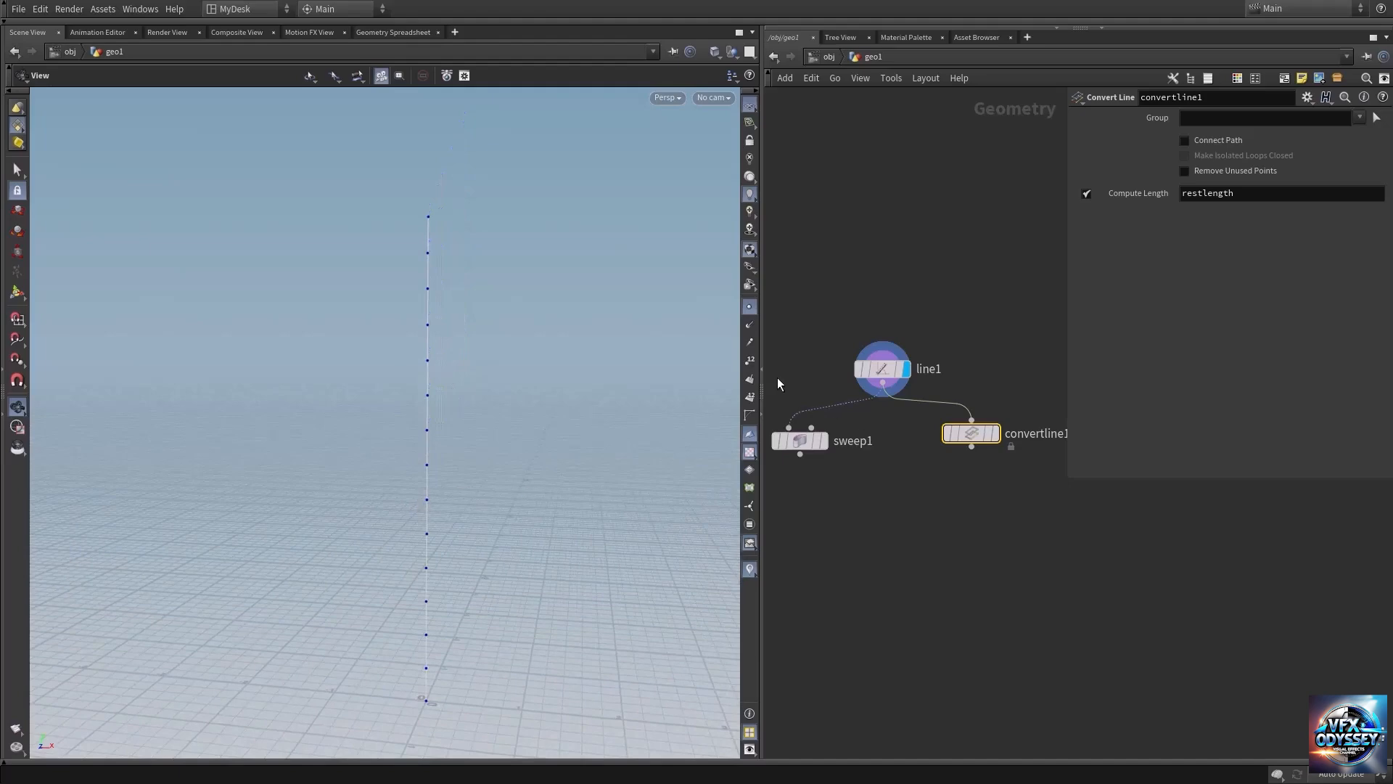
left_click(749, 306)
Switch the display back to the Convert Line node and check the primitive count in its node info.
mouse_move(1013, 408)
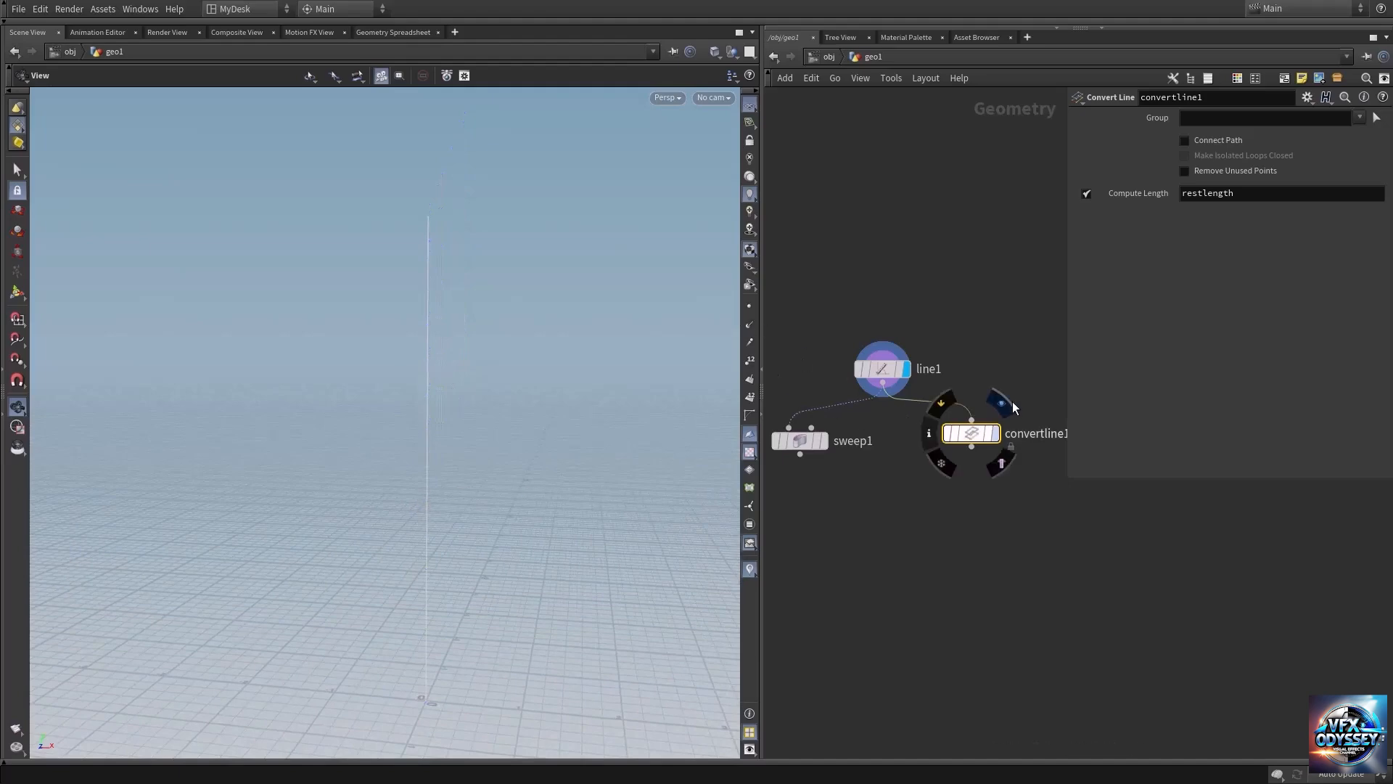
middle_click(977, 429)
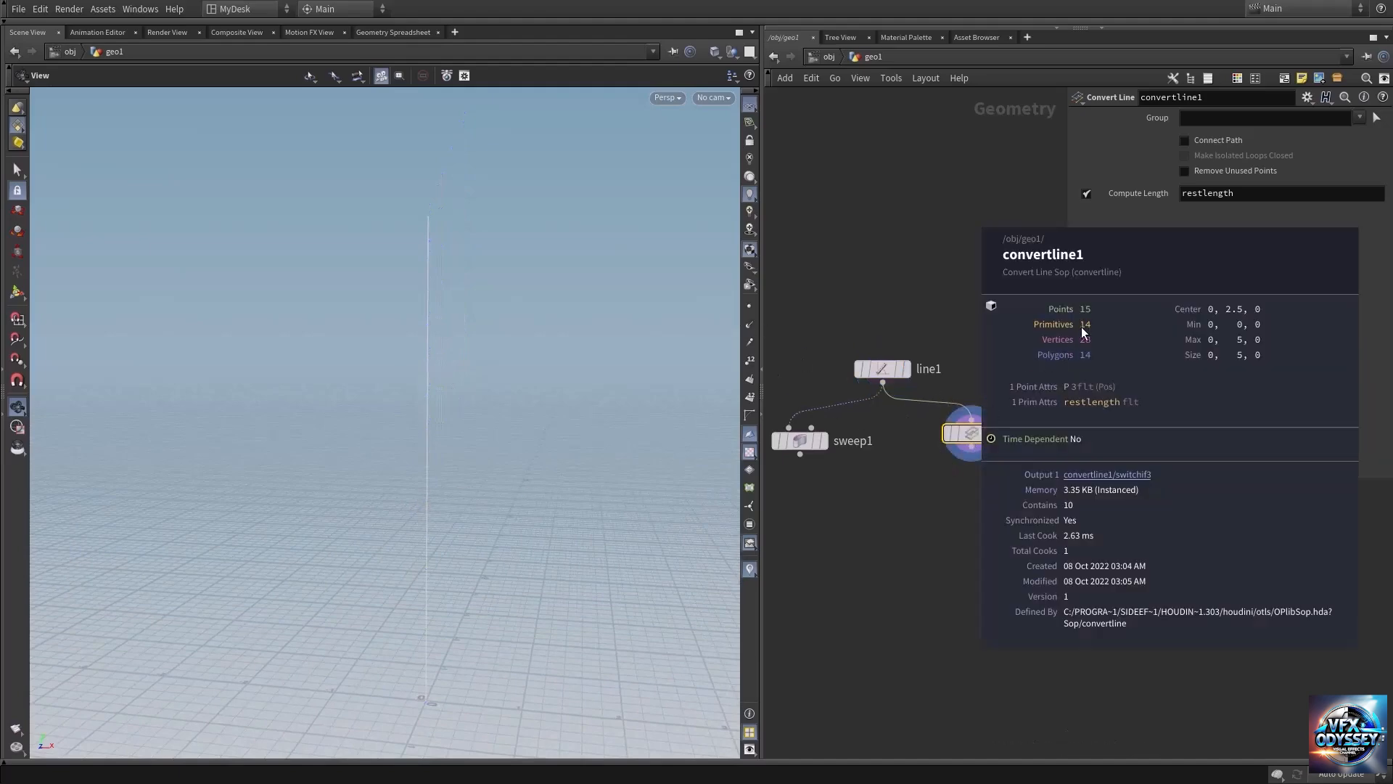
Add a Group by Range node below the Convert Line node and display its output.
key("Tab")
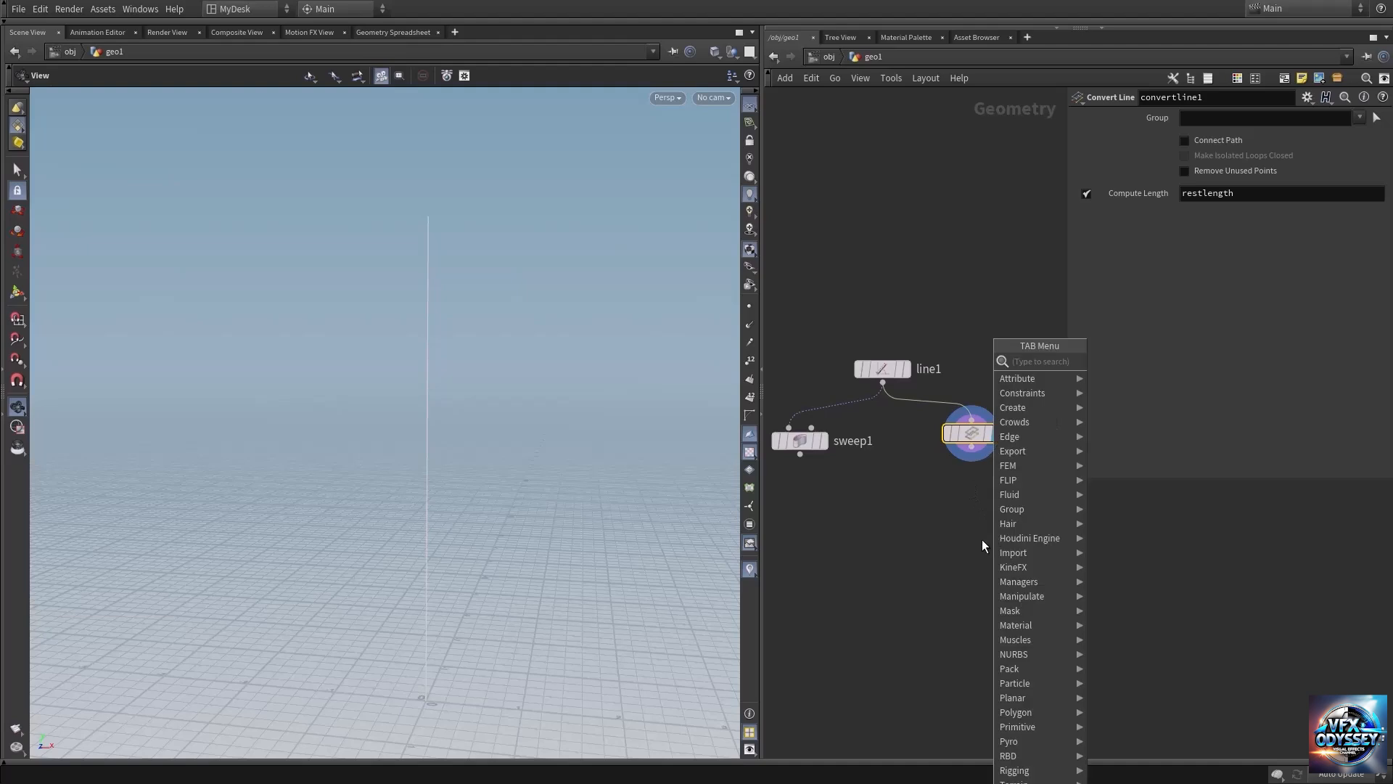
type("grou")
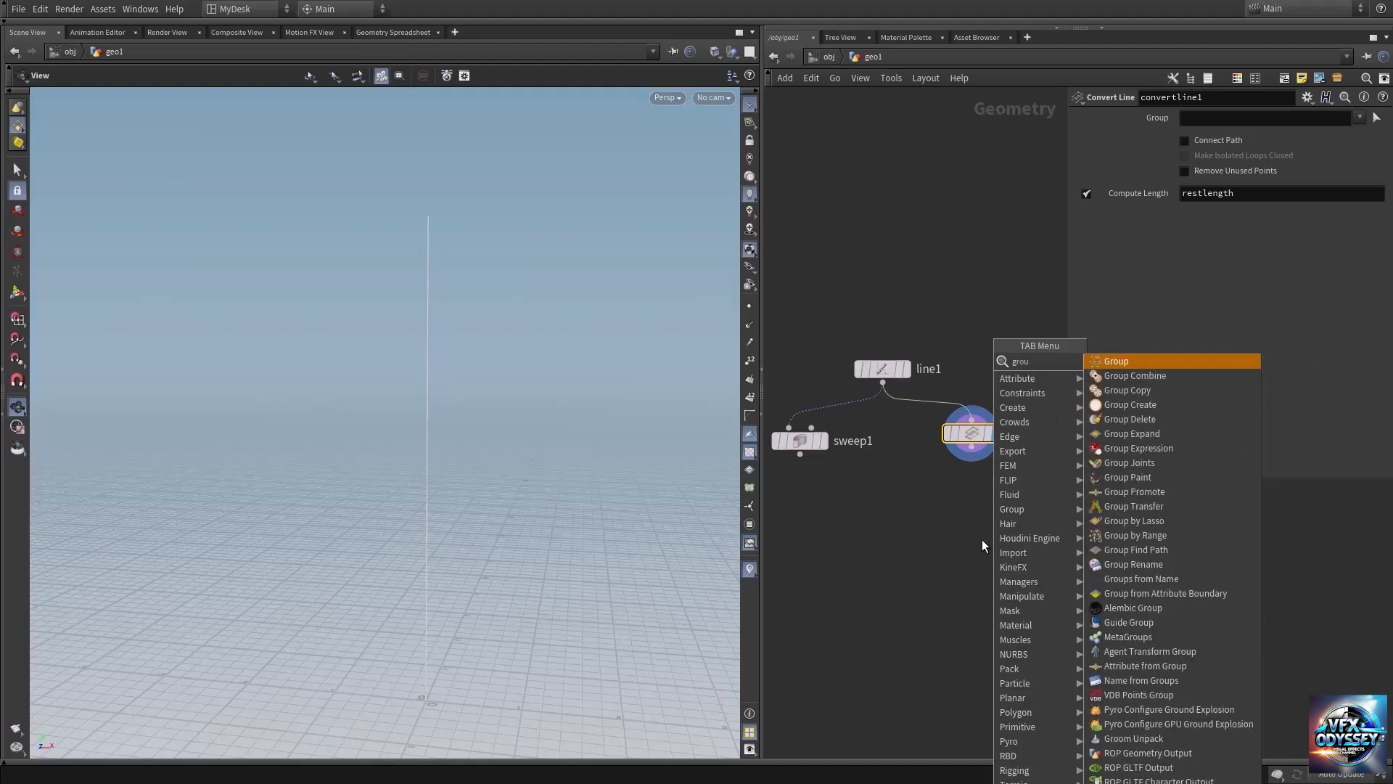
type("p by")
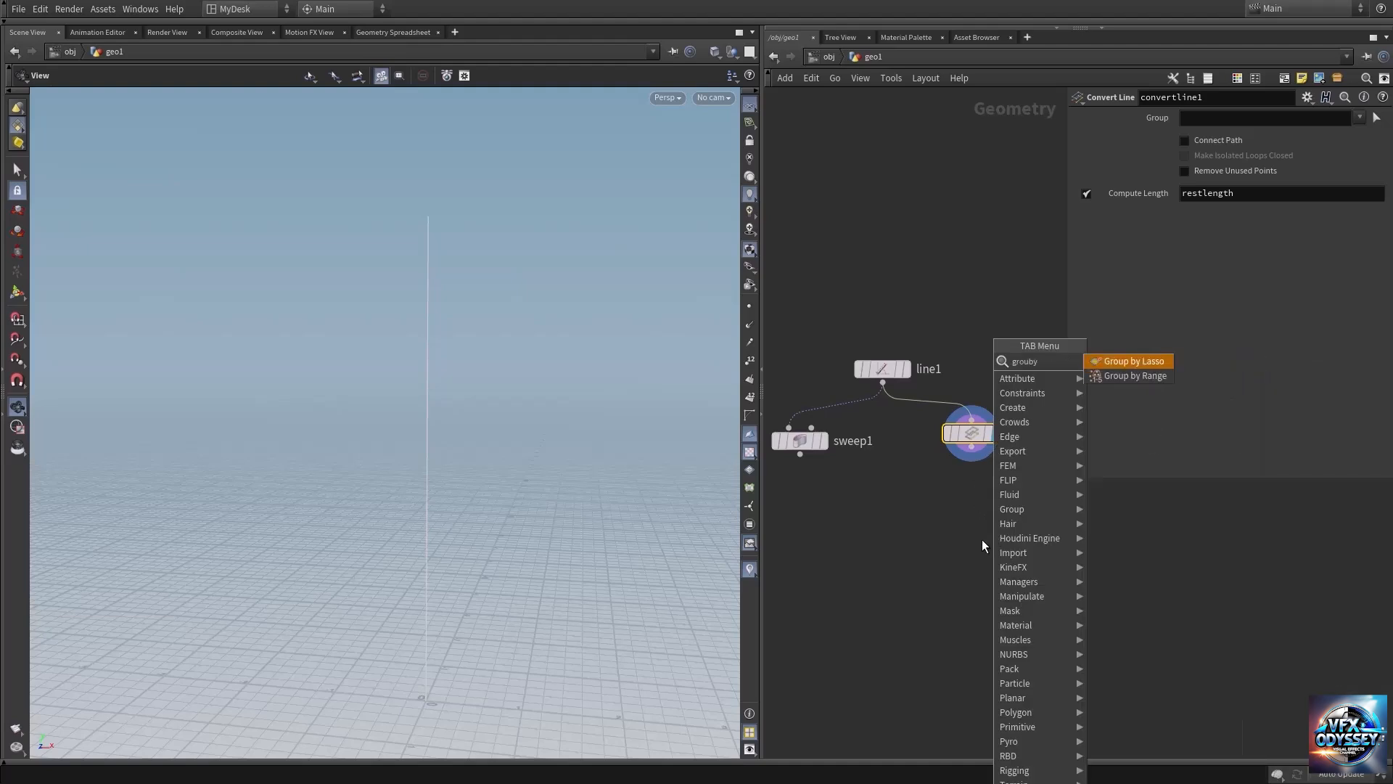
key("Down")
key("Return")
left_click(981, 538)
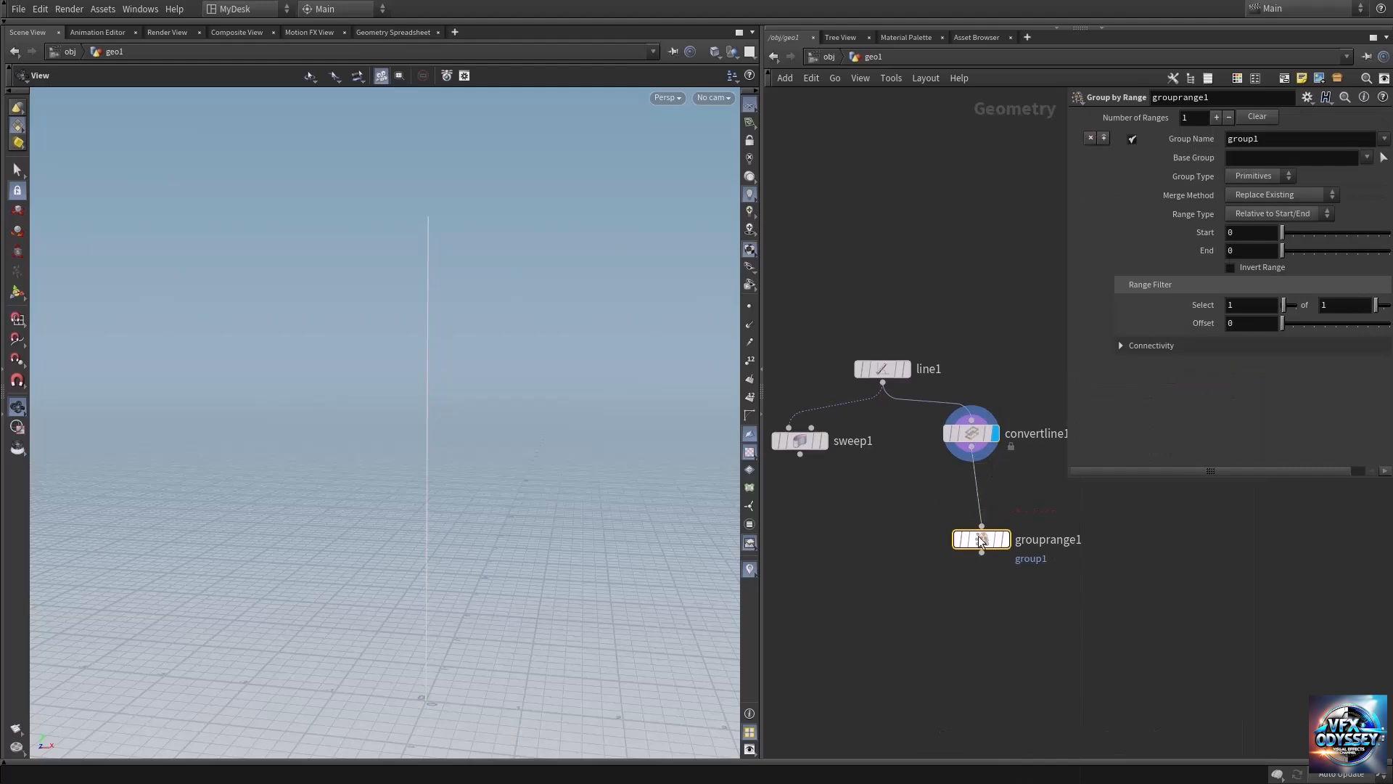
left_click(1013, 508)
left_click_drag(982, 543, 979, 520)
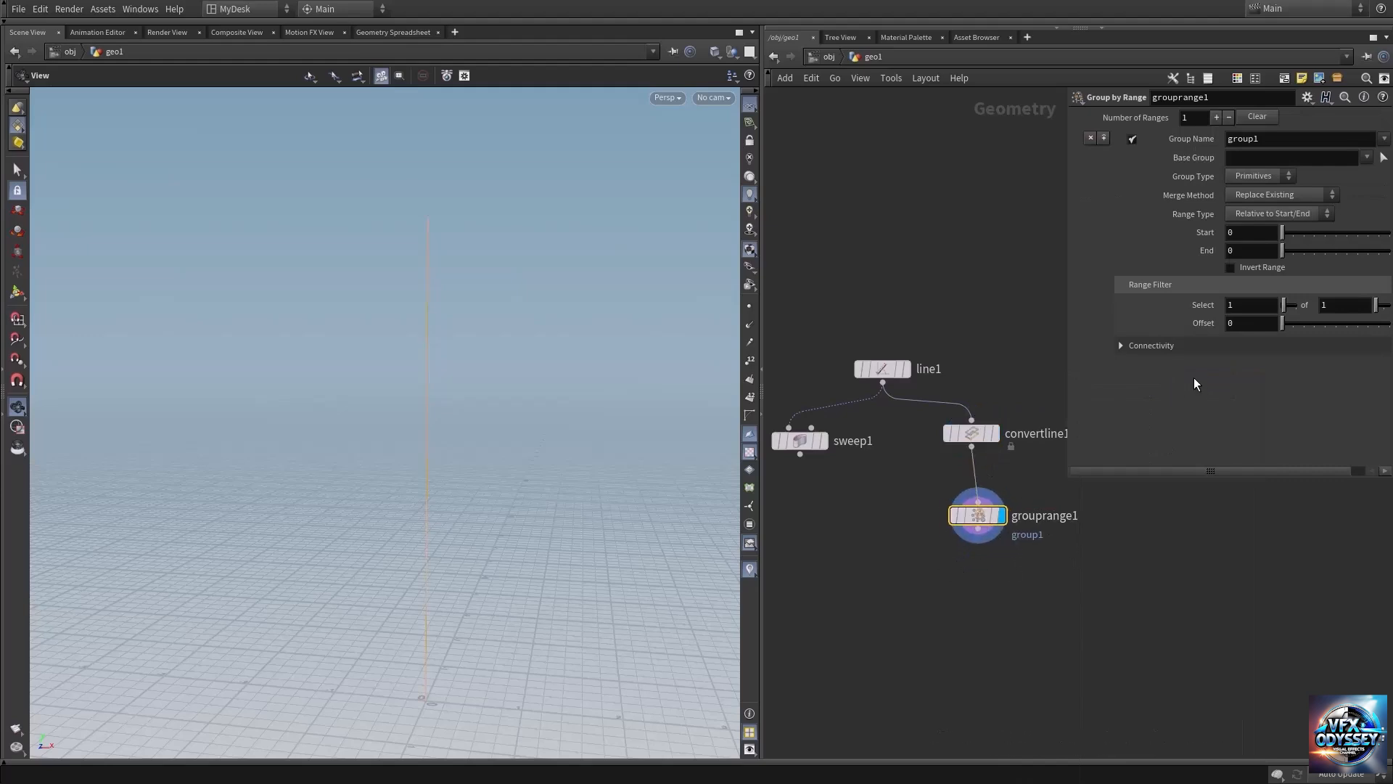
Set the Group by Range filter to select 1 of 2 primitives and inspect the grouped line segments.
left_click(1346, 305)
type("2")
key("Return")
left_click_drag(538, 559, 543, 513)
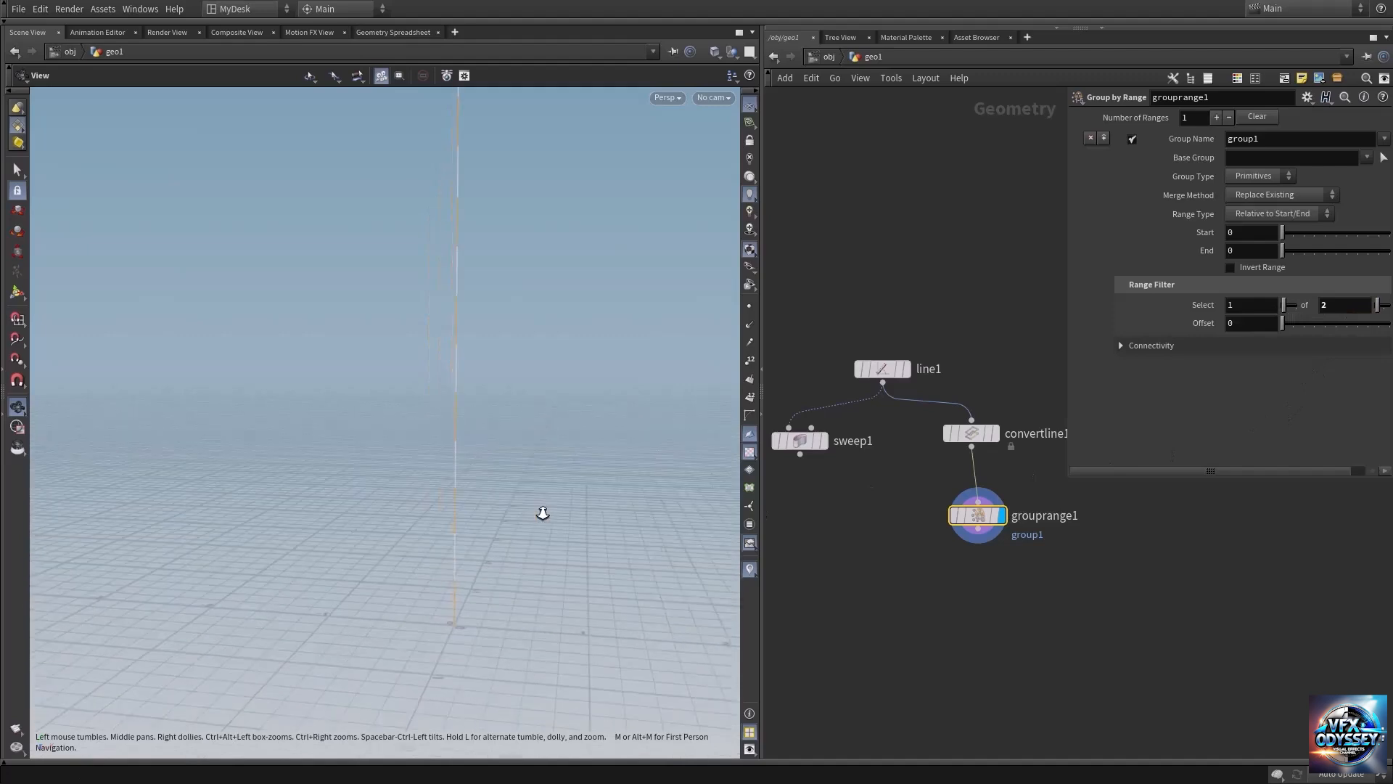
right_click_drag(543, 513, 550, 521)
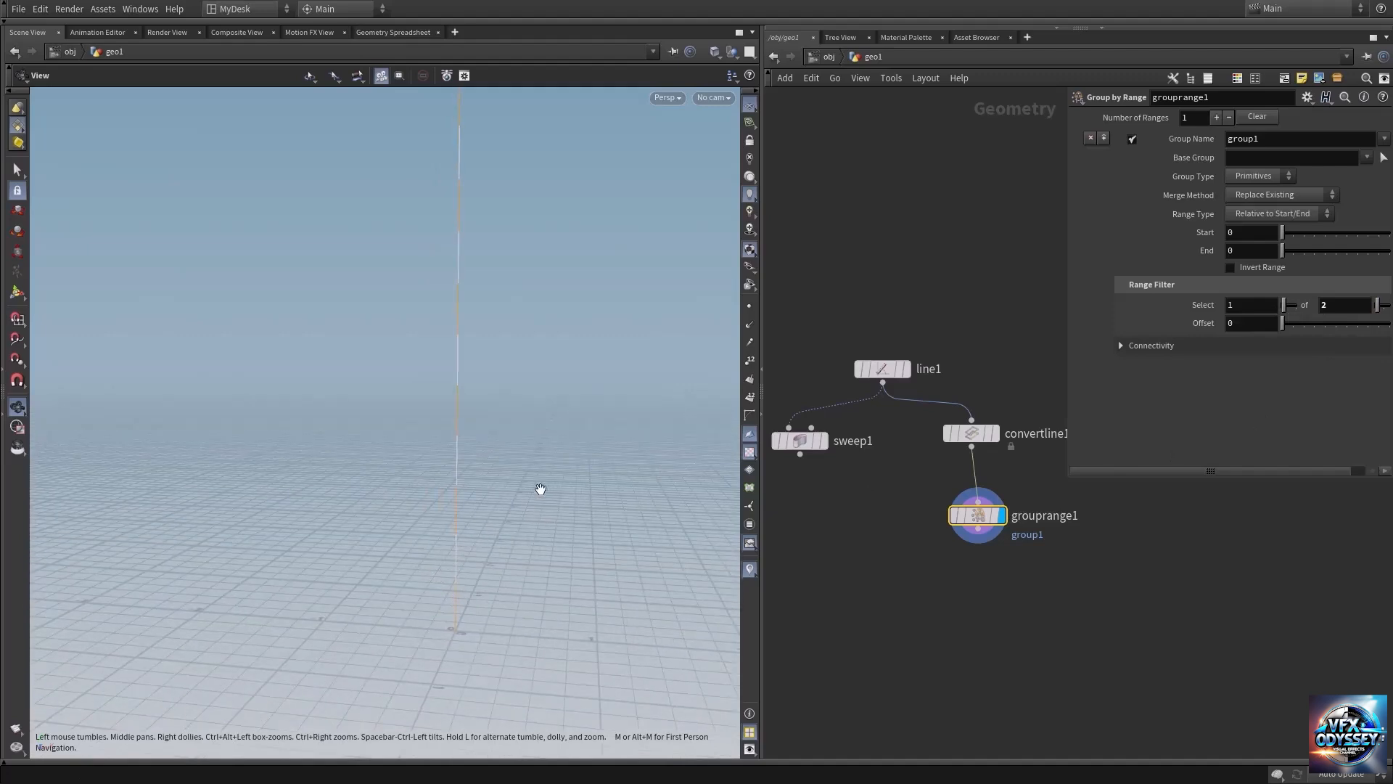
right_click_drag(537, 439, 426, 385)
middle_click_drag(426, 385, 447, 467)
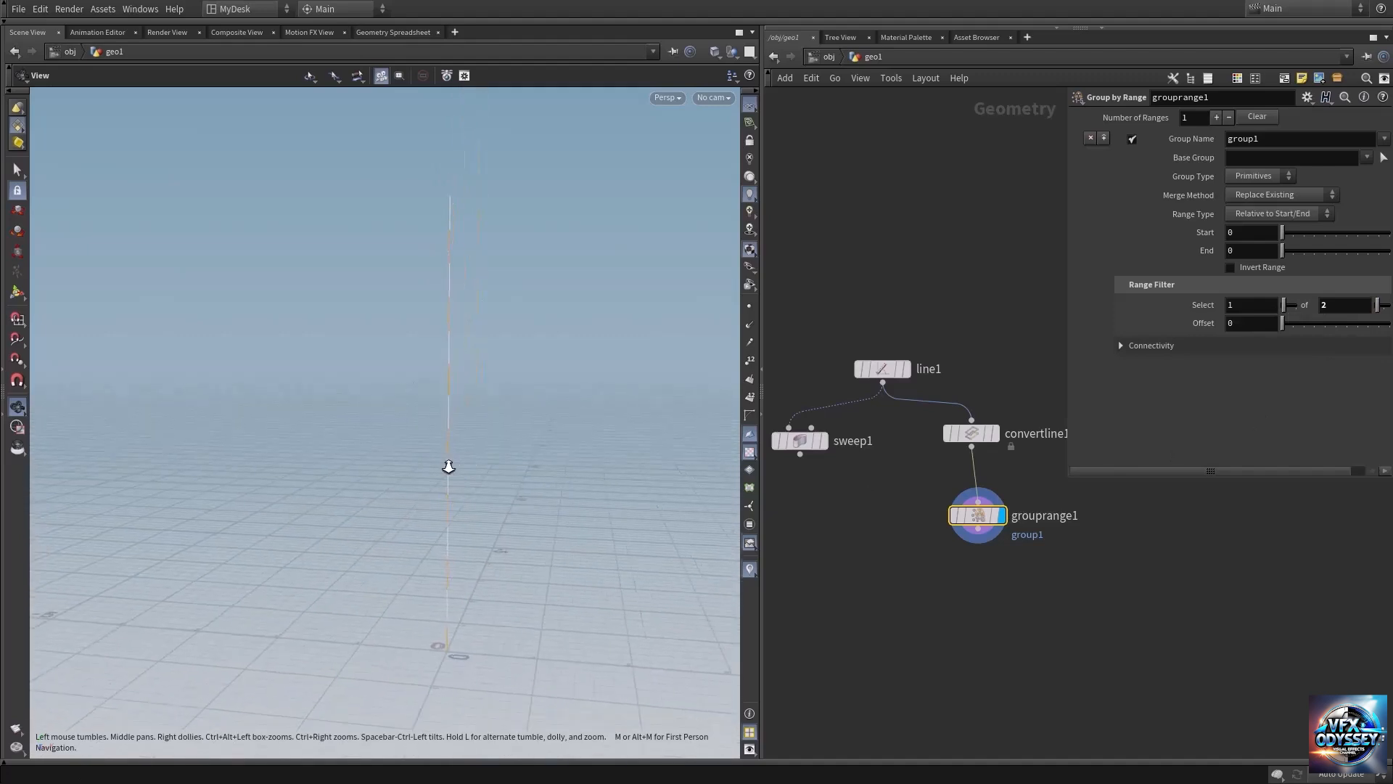
right_click_drag(448, 467, 560, 437)
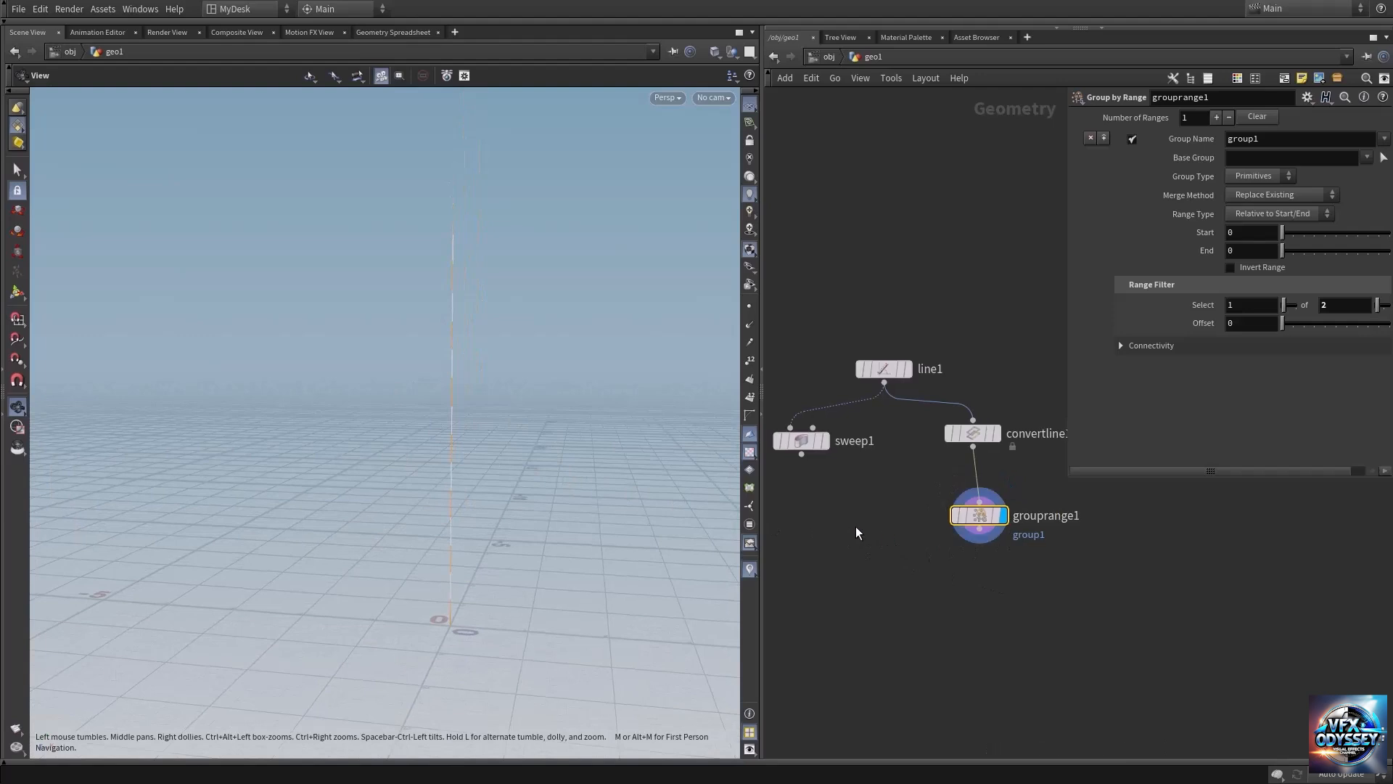
middle_click_drag(855, 525, 879, 529)
Display the sweep node and add a Group Transfer node below the network's two branches.
left_click(852, 426)
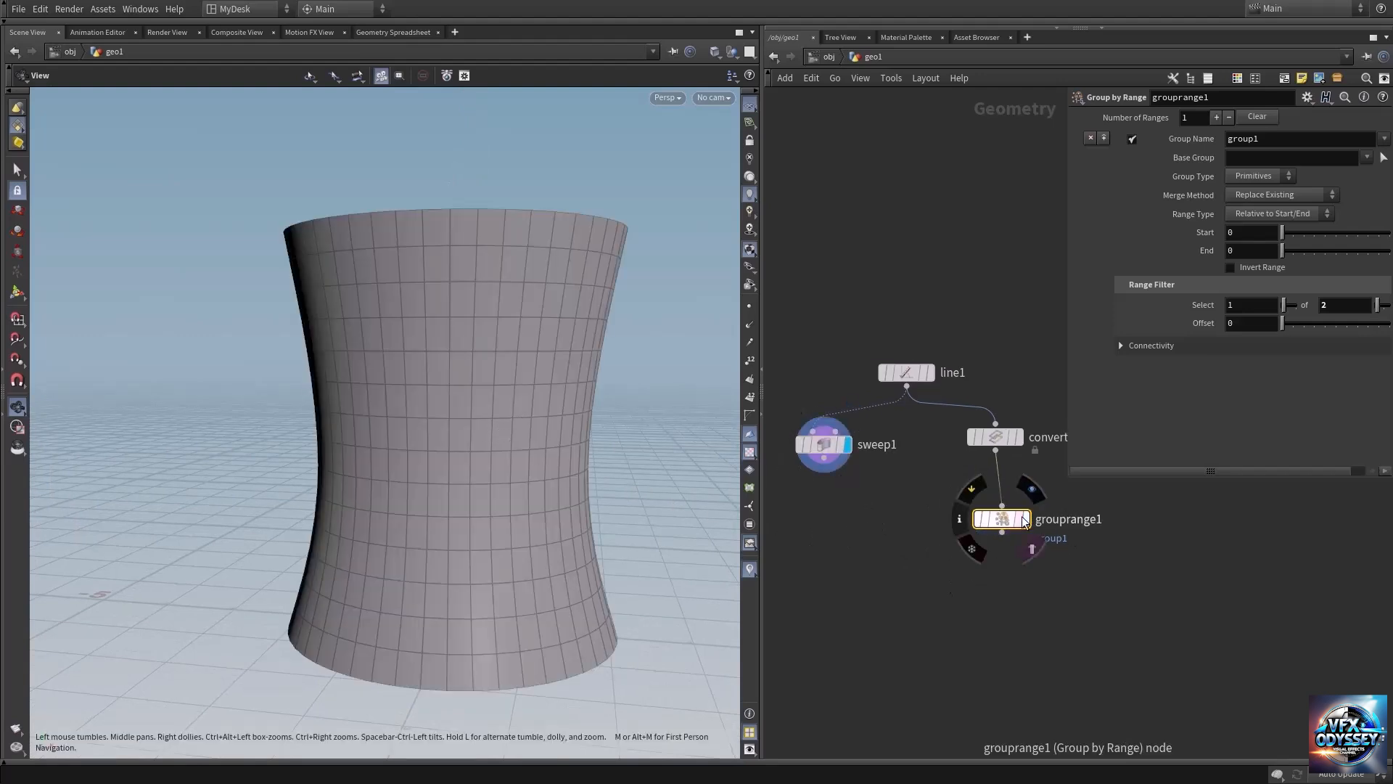
key("Tab")
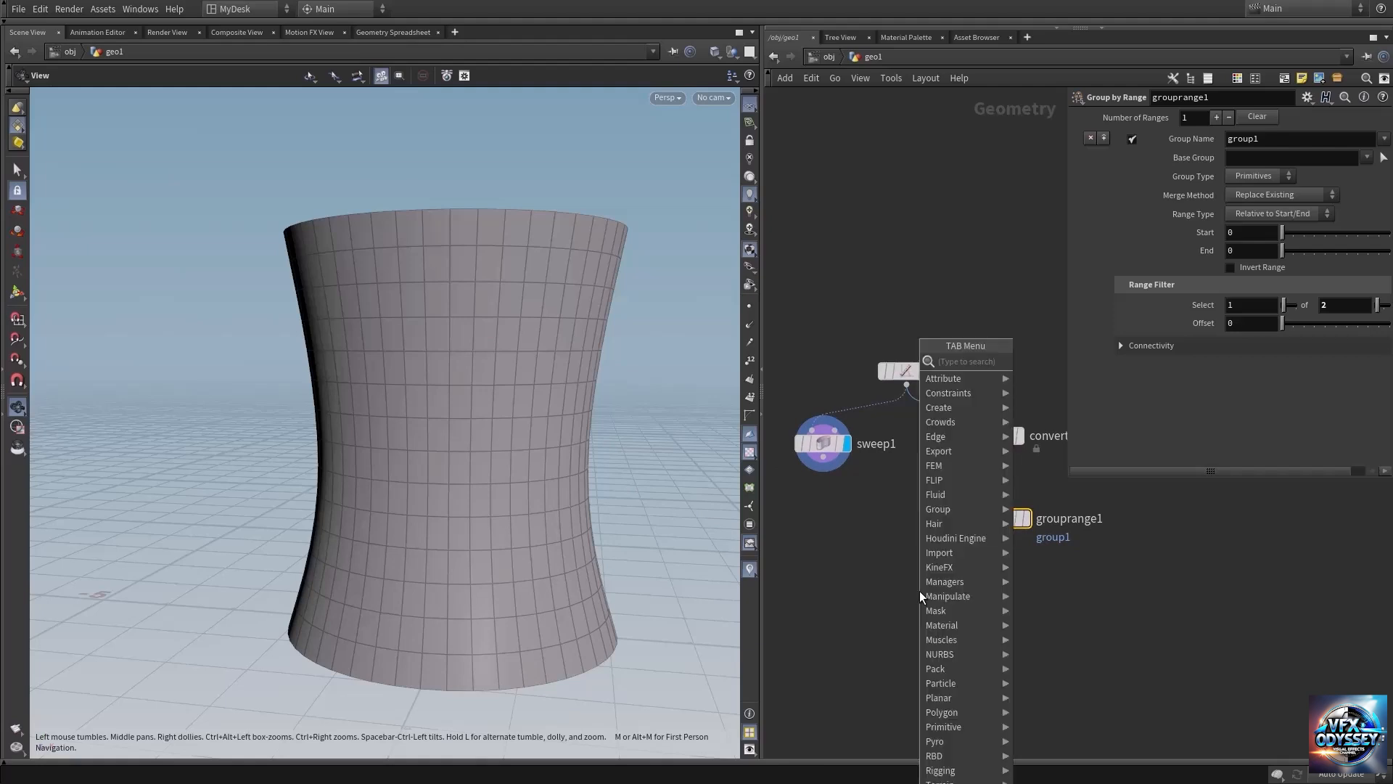
type("gro")
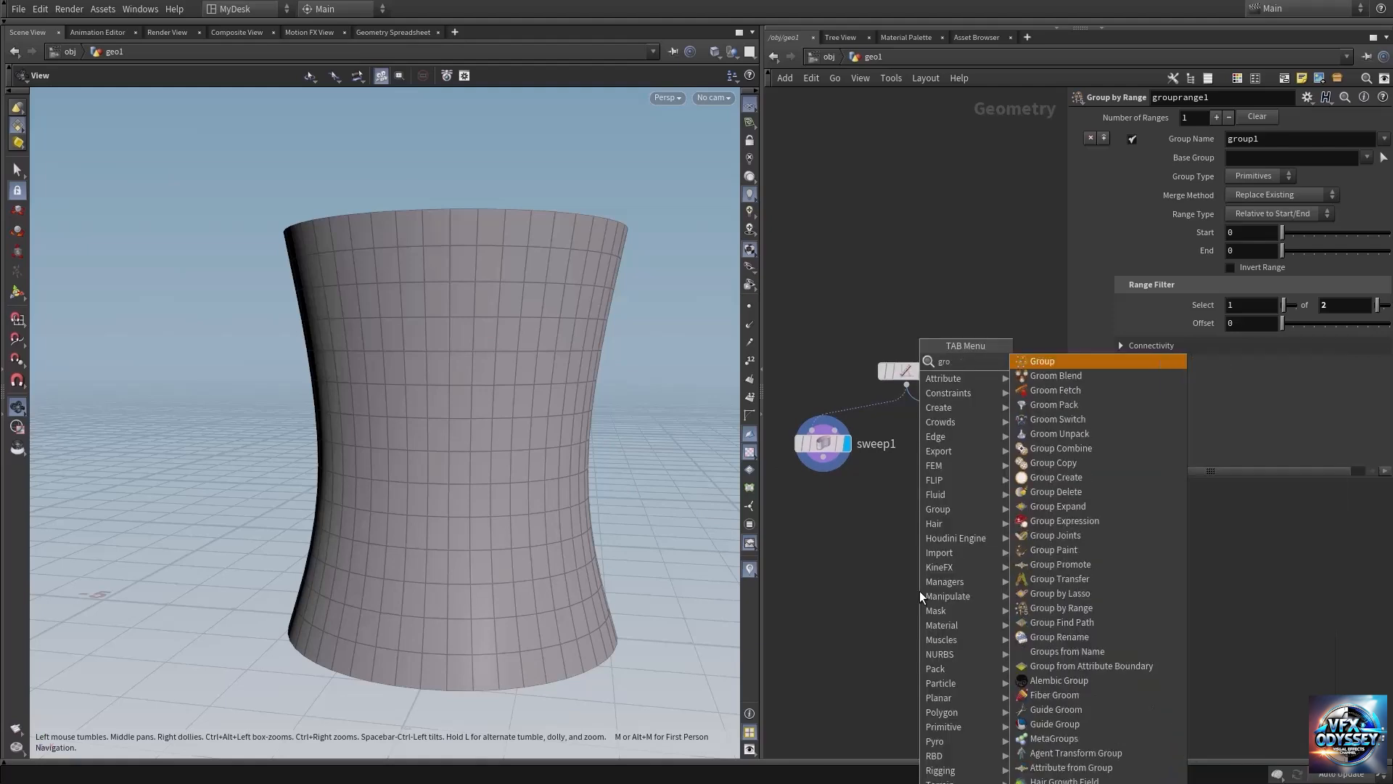
type("upt")
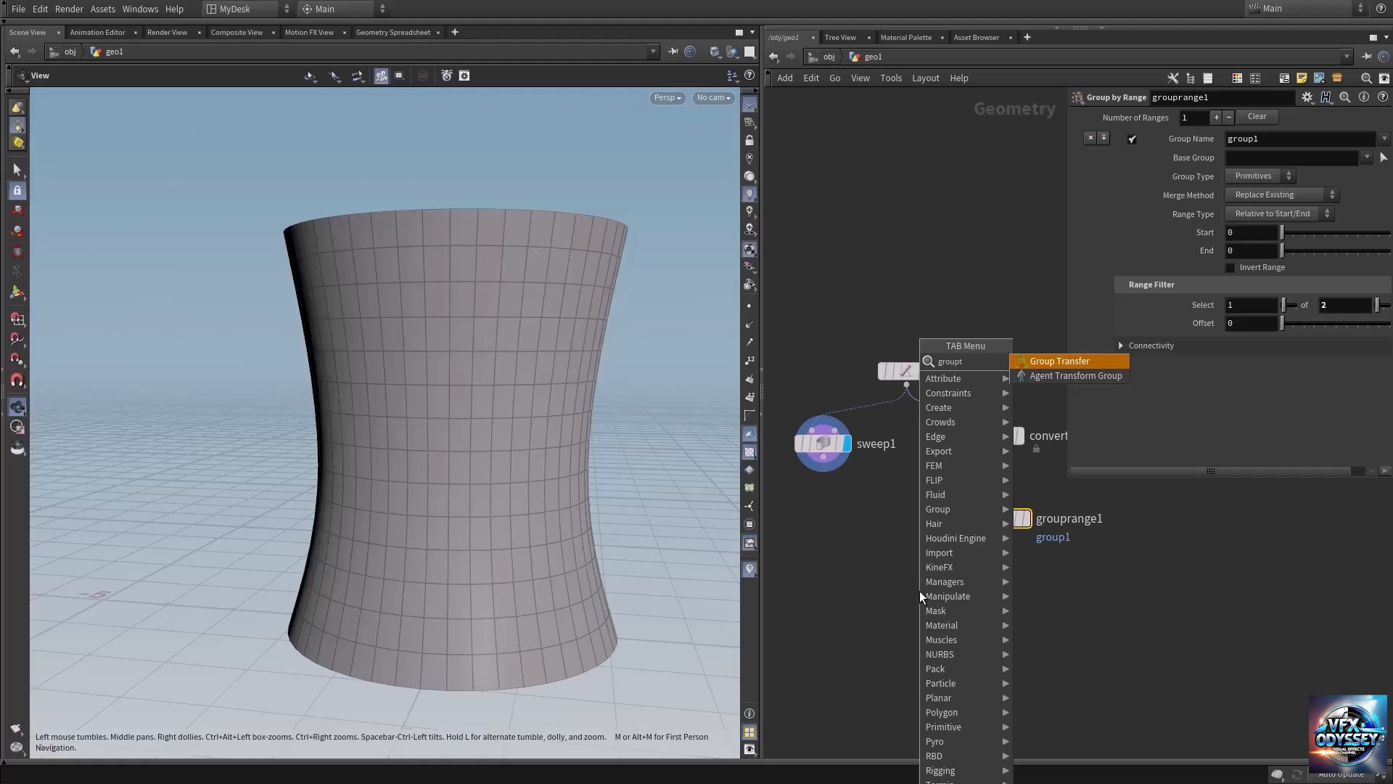
key("Return")
left_click(904, 618)
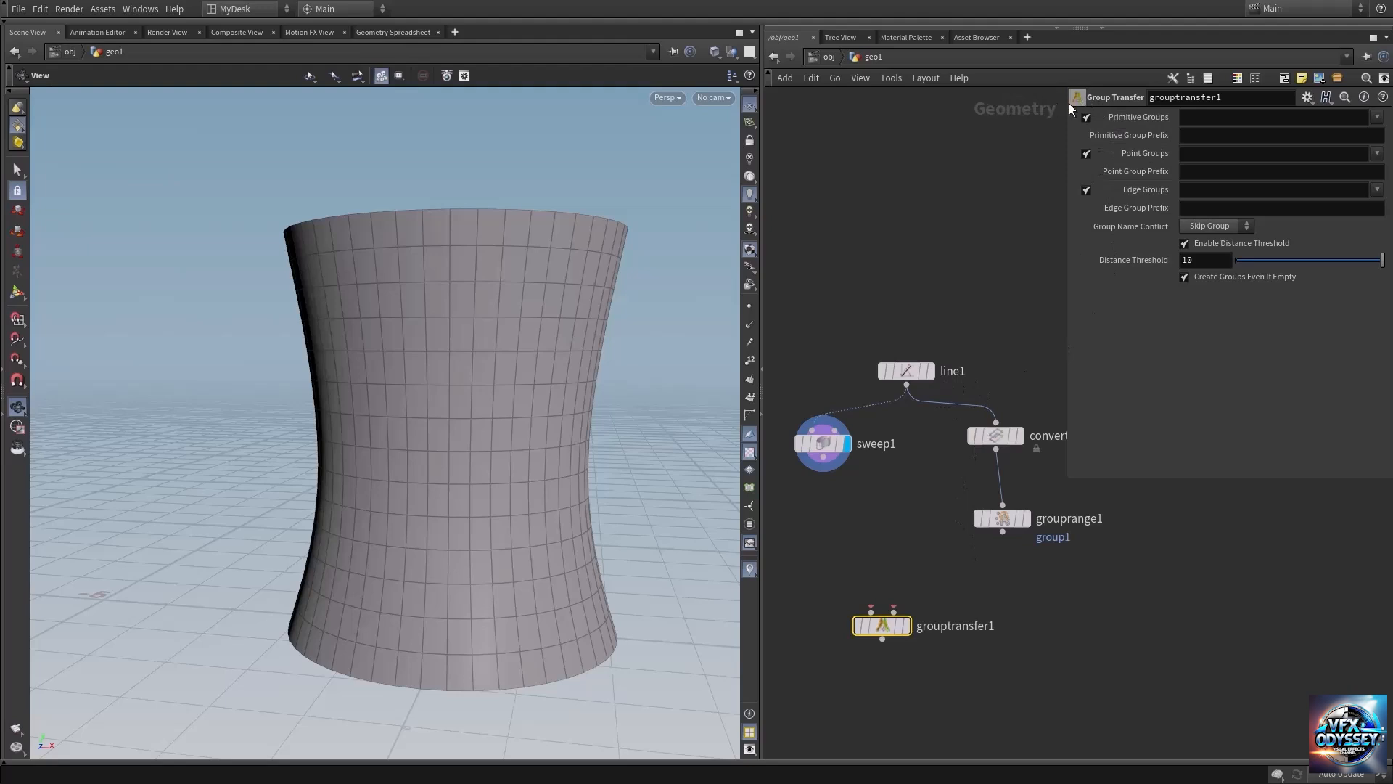
Connect the sweep to the Group Transfer node's first input and the Group by Range node to its second.
left_click(823, 456)
left_click(842, 597)
left_click(894, 610)
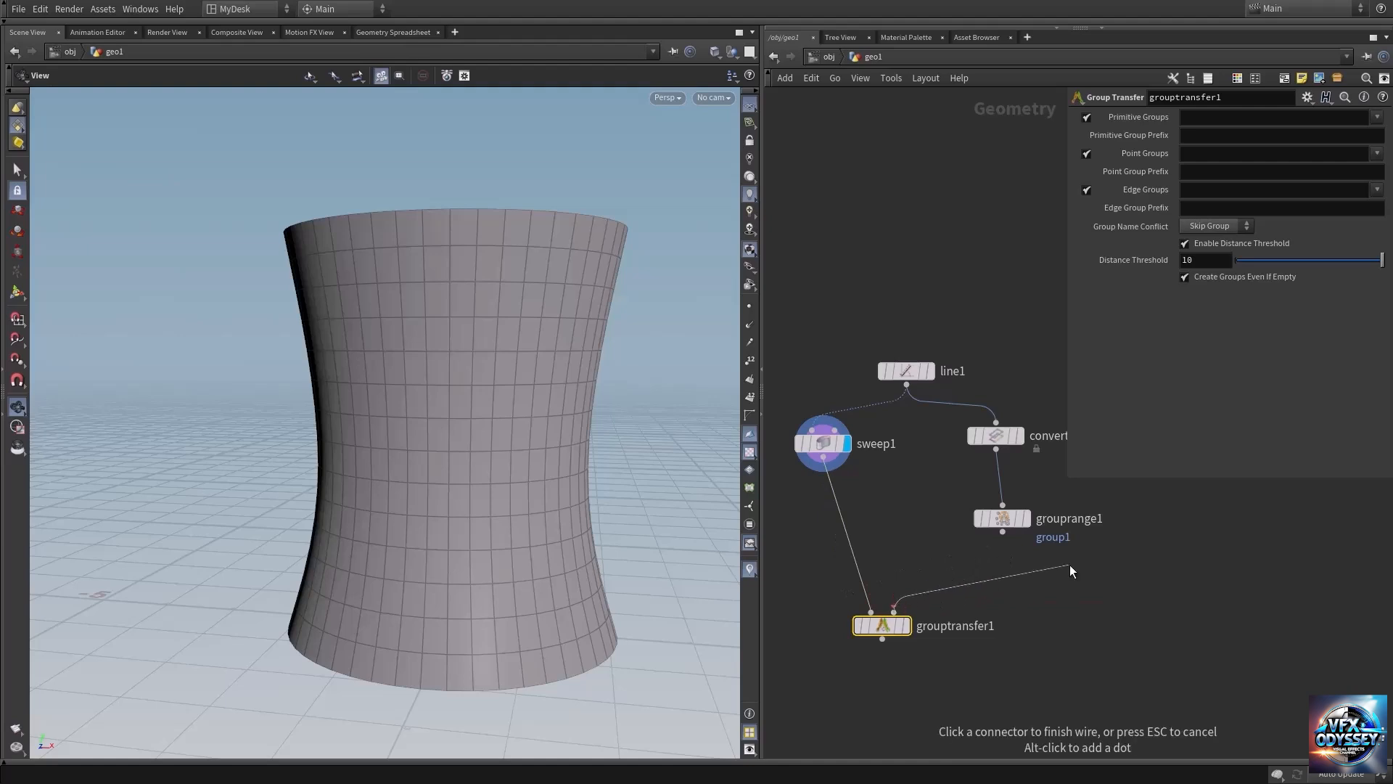
left_click(1004, 537)
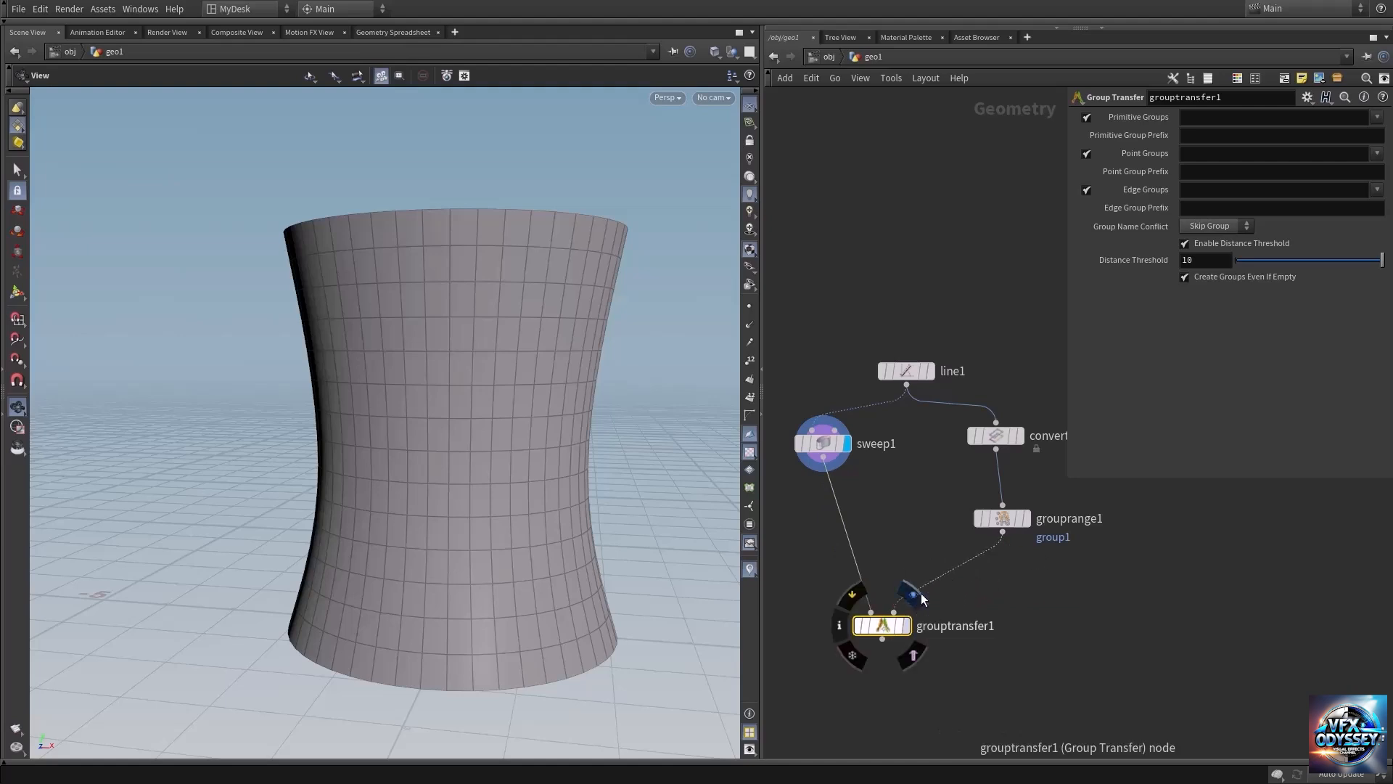
Display the Group Transfer node, place it neatly below the sweep, and inspect the grouped rings on the tower mesh.
left_click(916, 594)
middle_click_drag(986, 690, 1000, 616)
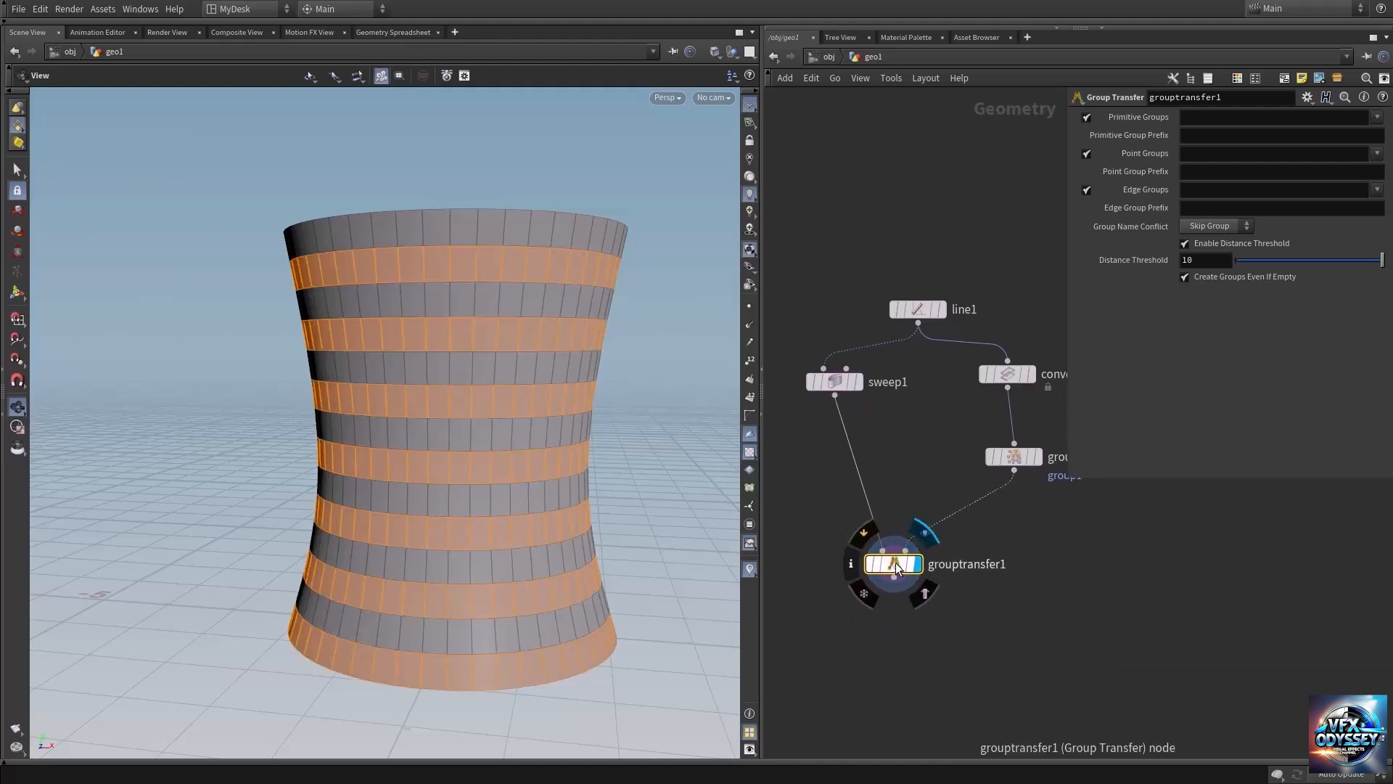
left_click_drag(890, 570, 867, 566)
middle_click_drag(485, 574, 503, 515)
left_click_drag(431, 489, 436, 498)
middle_click_drag(463, 445, 447, 516)
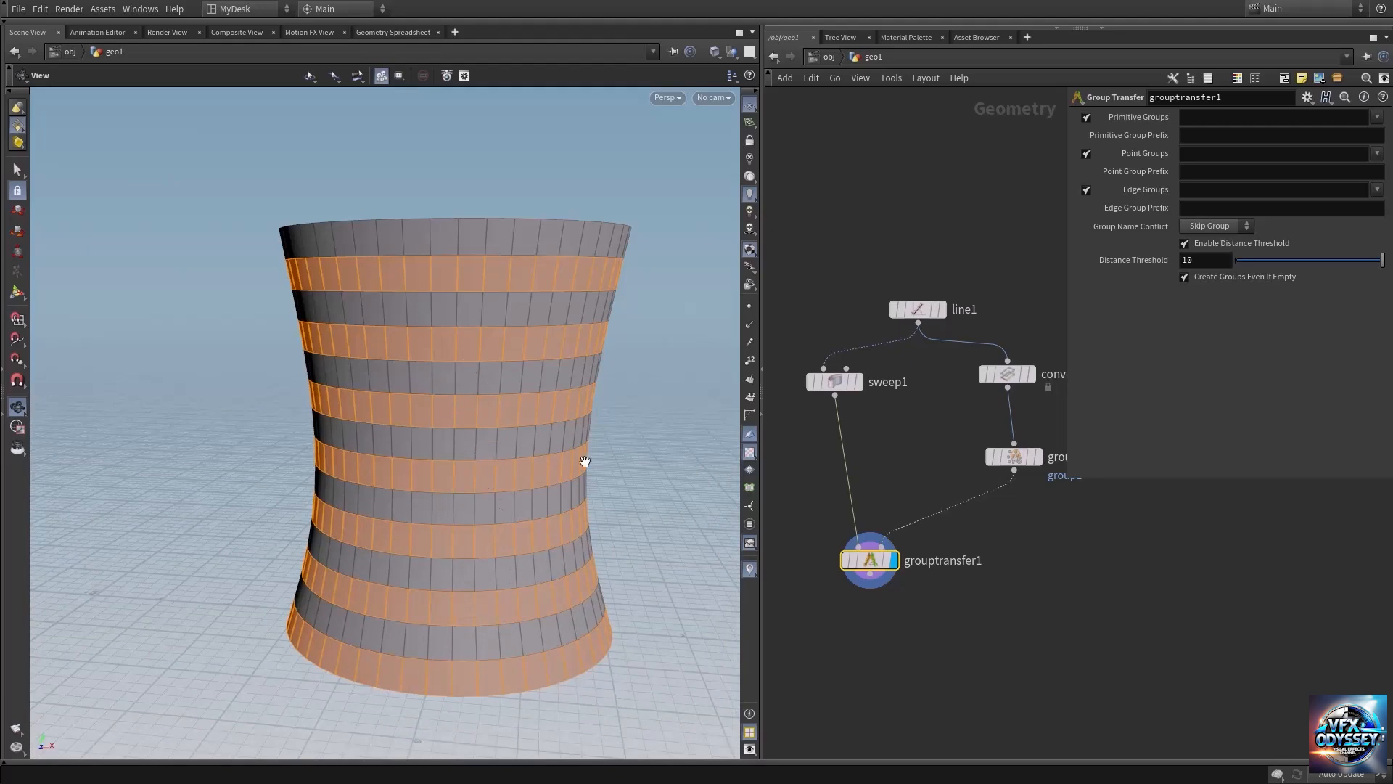
Rename the group in the Group by Range node to "hight rings".
middle_click_drag(907, 677, 872, 609)
left_click(955, 416)
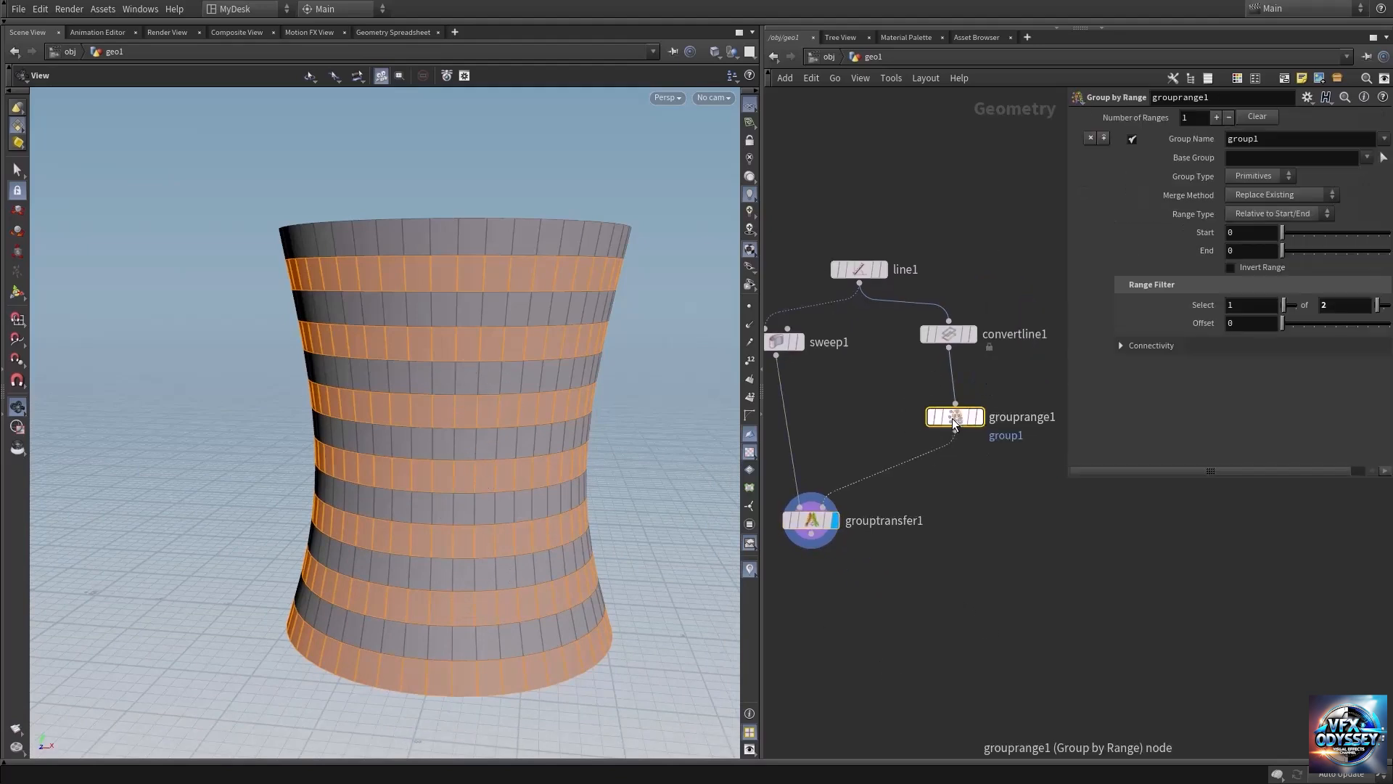
left_click(1285, 140)
type("hight rings")
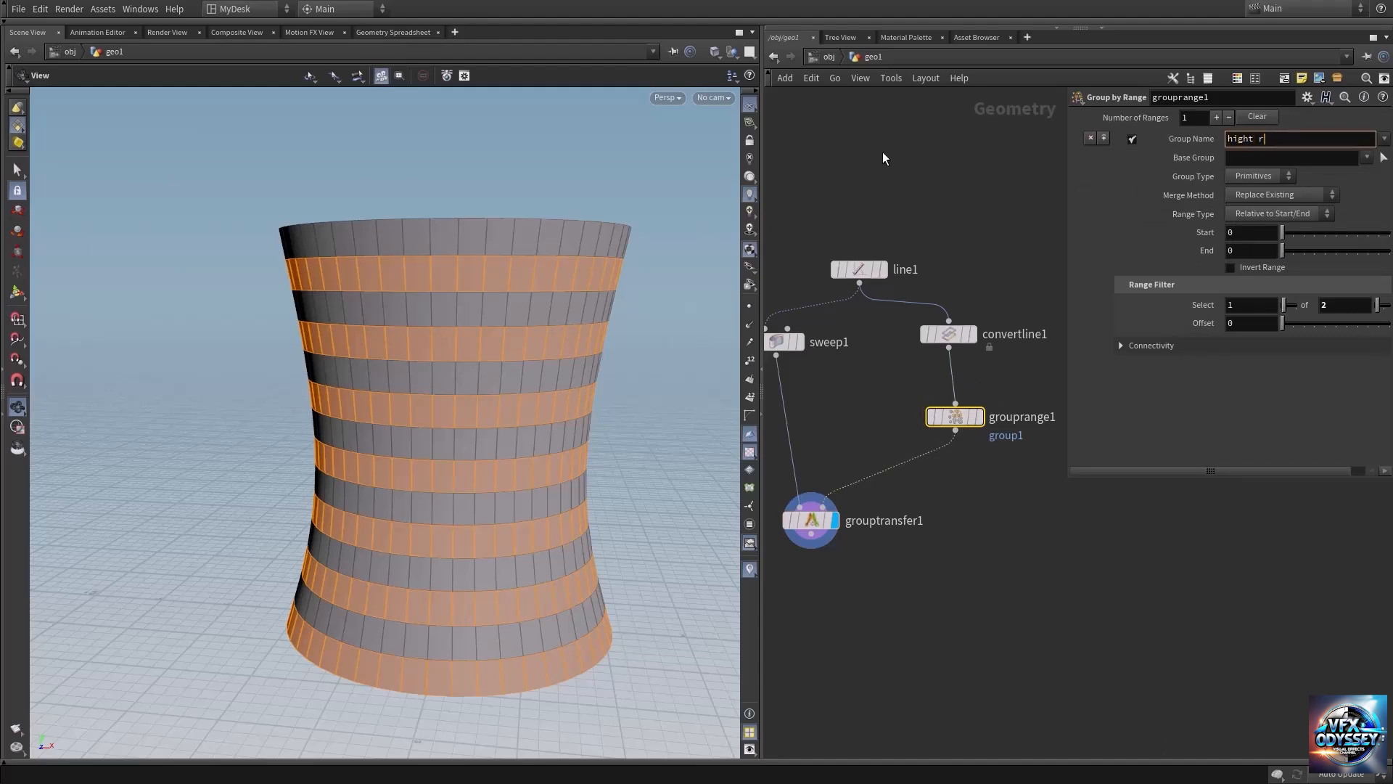
key("Return")
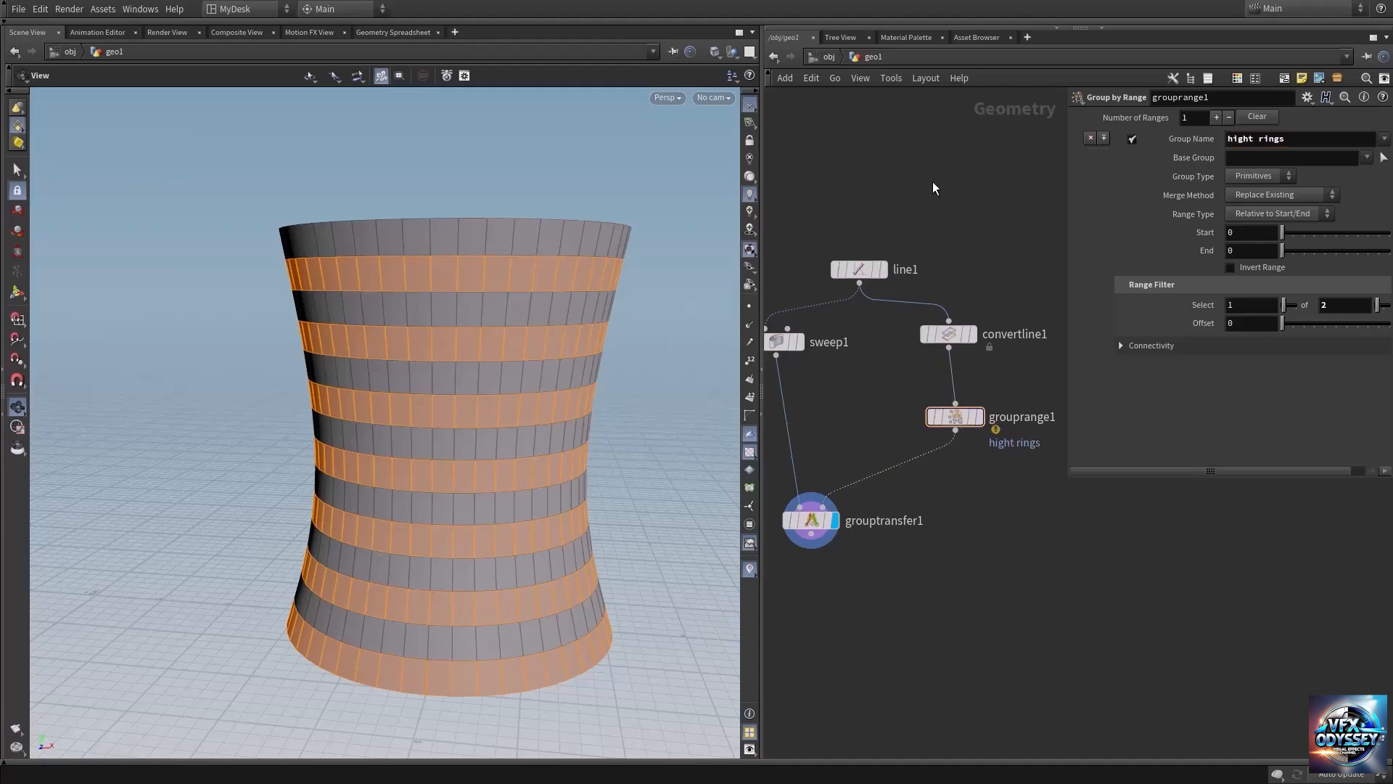
Add a Transform node, connect it below the Group Transfer node instead of the Group by Range node, and display it.
key("h")
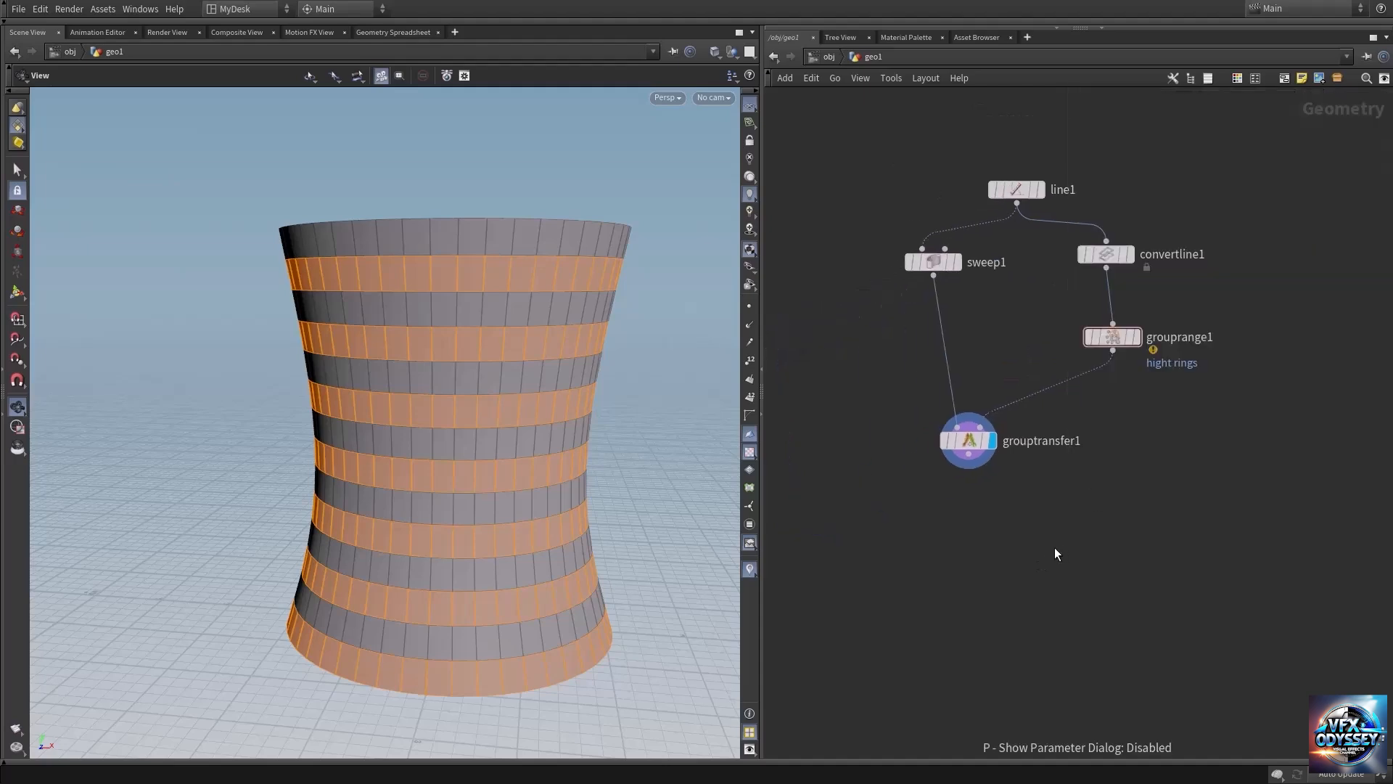
key("p")
key("Tab")
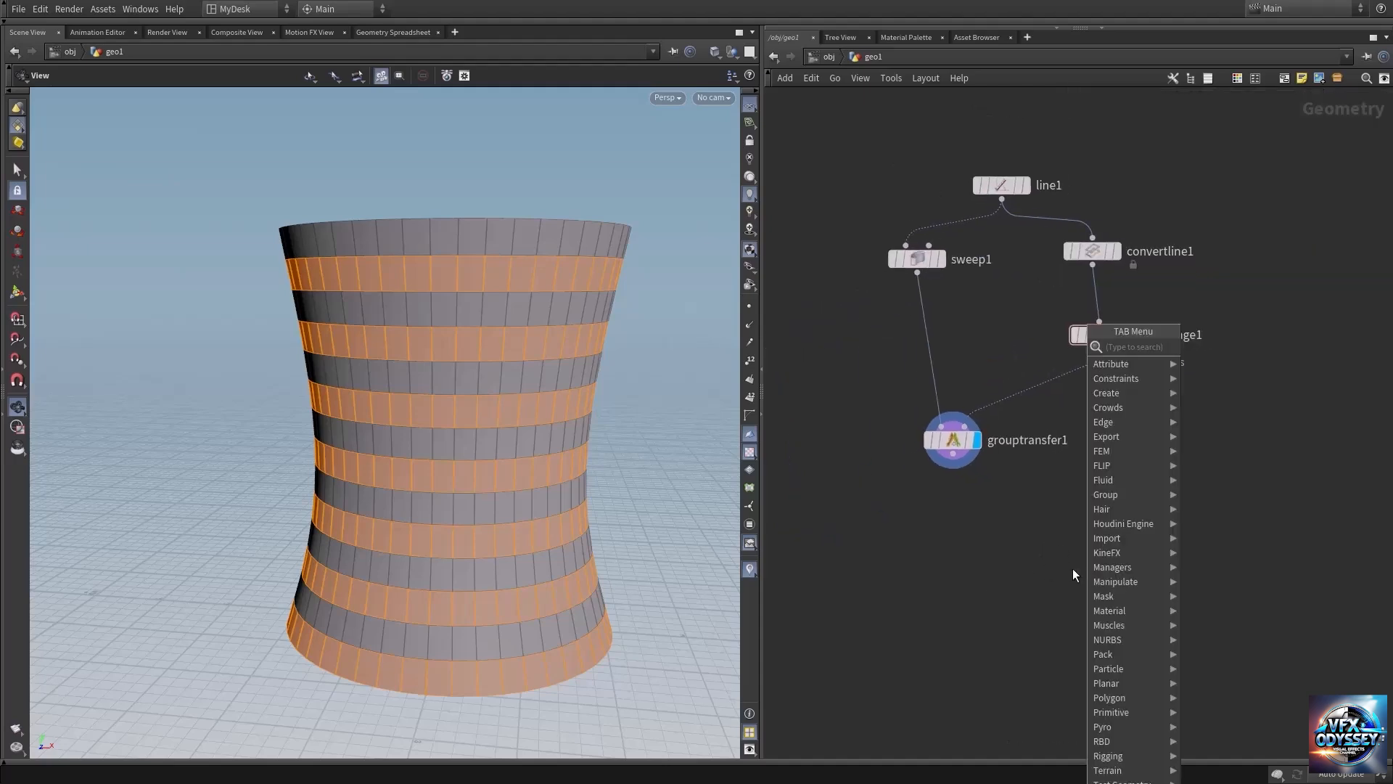
type("transf")
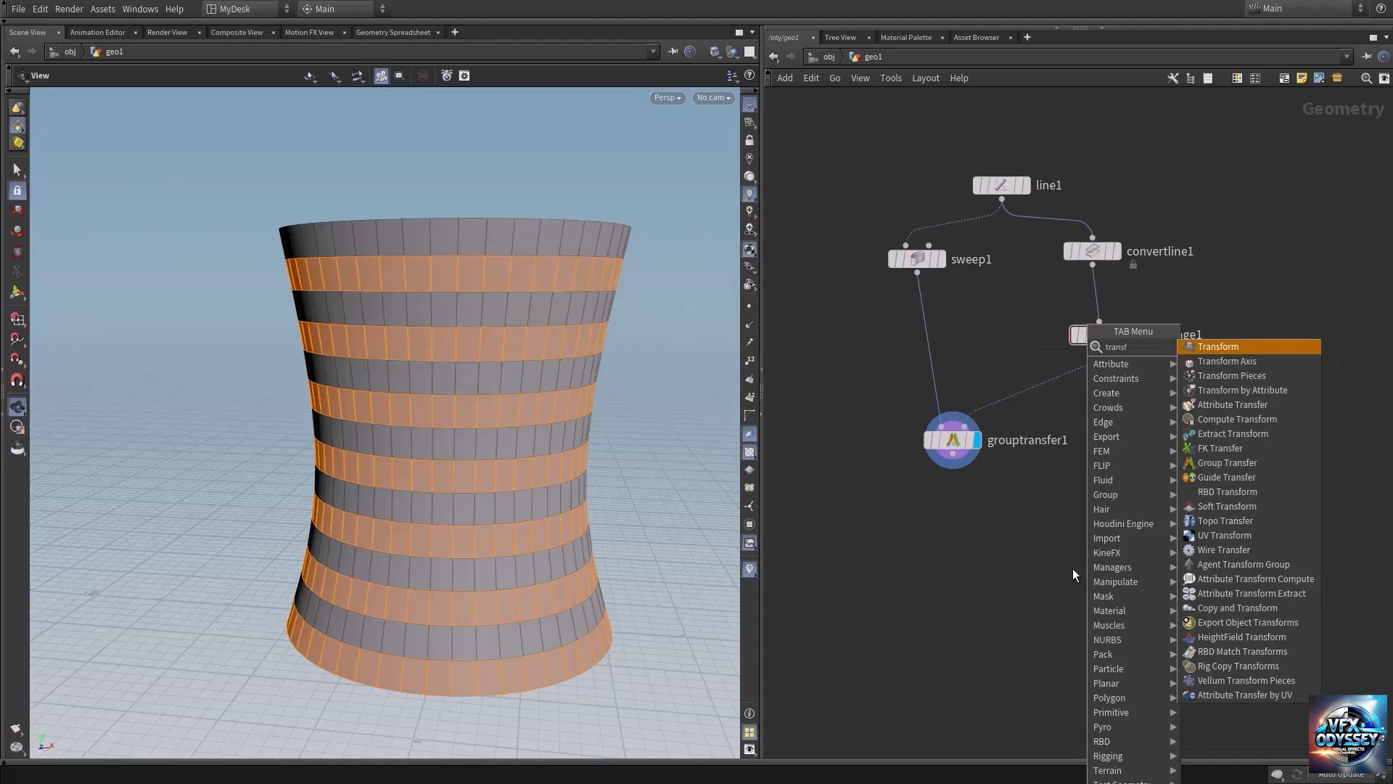
key("Return")
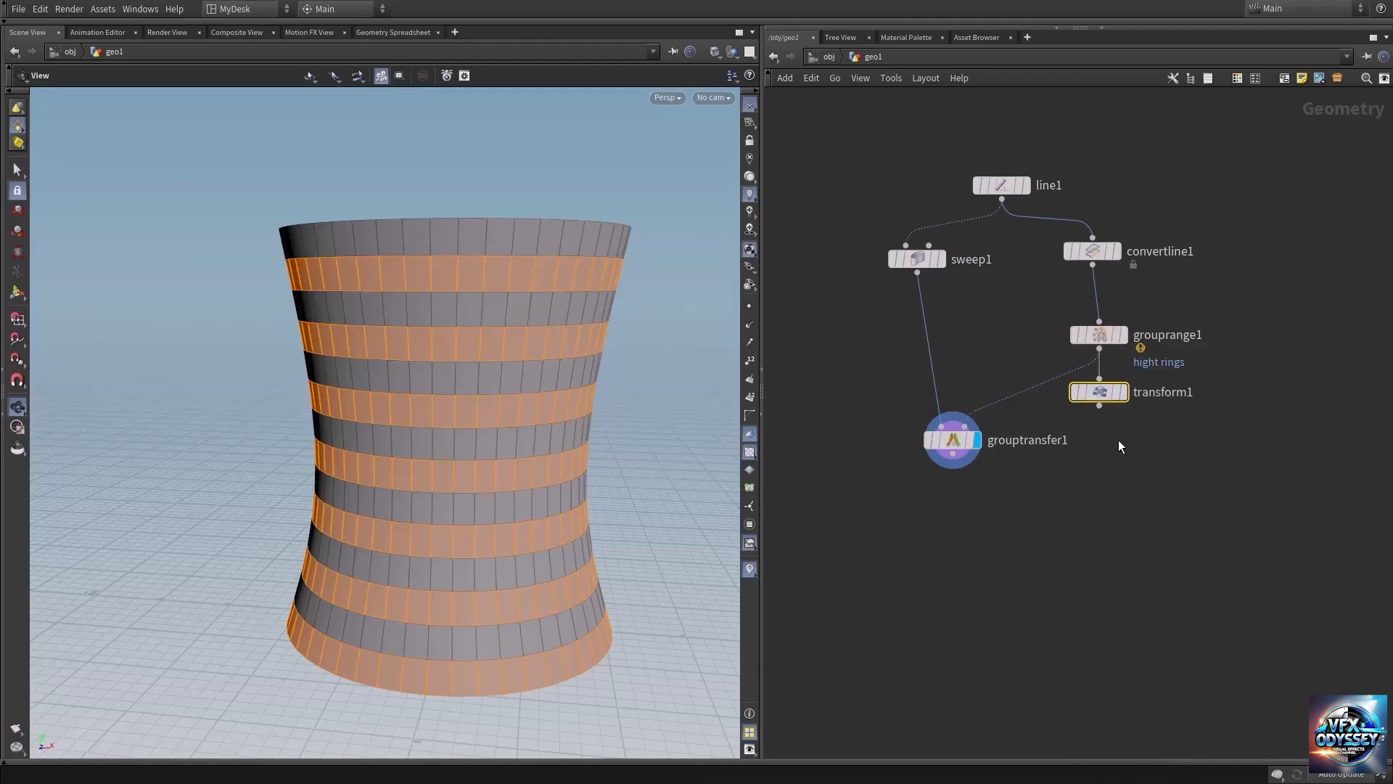
left_click_drag(1094, 396, 985, 582)
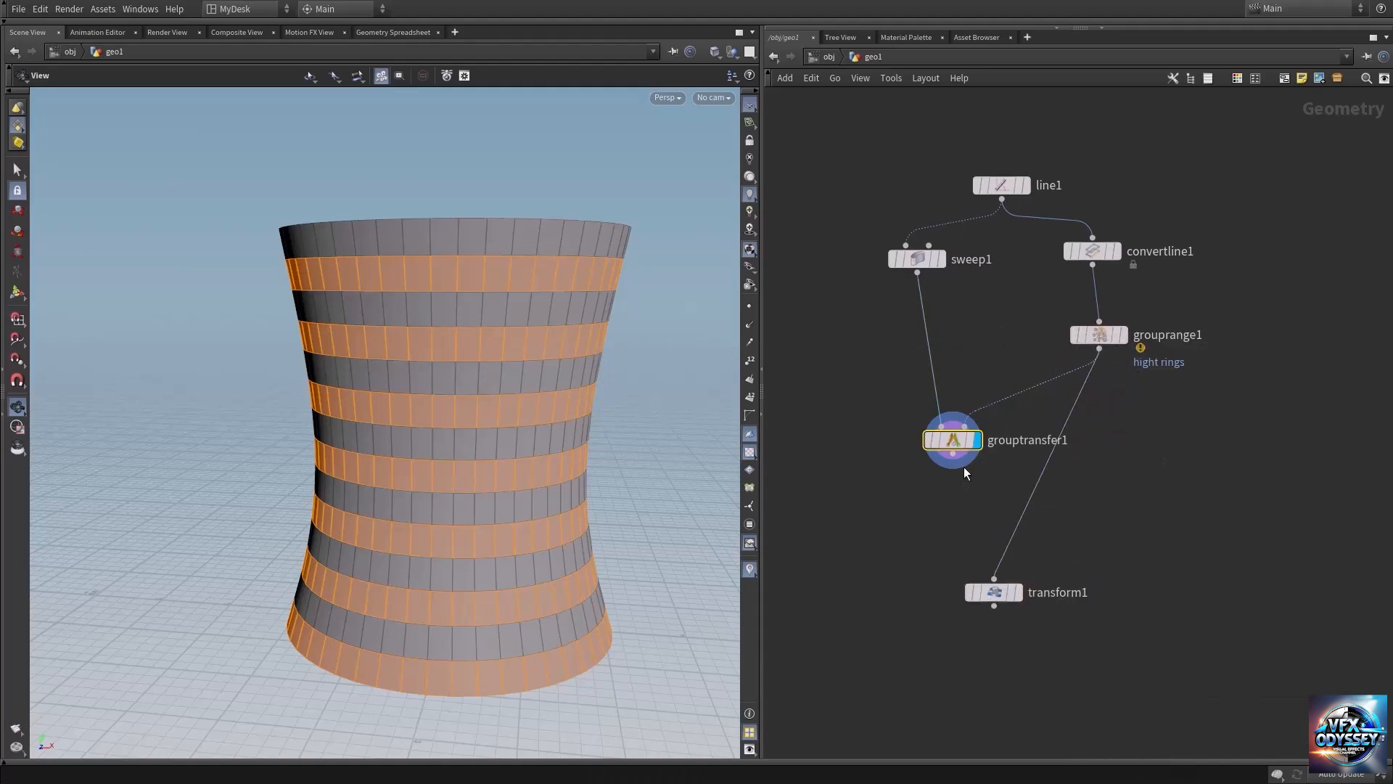
left_click(962, 470)
left_click(994, 578)
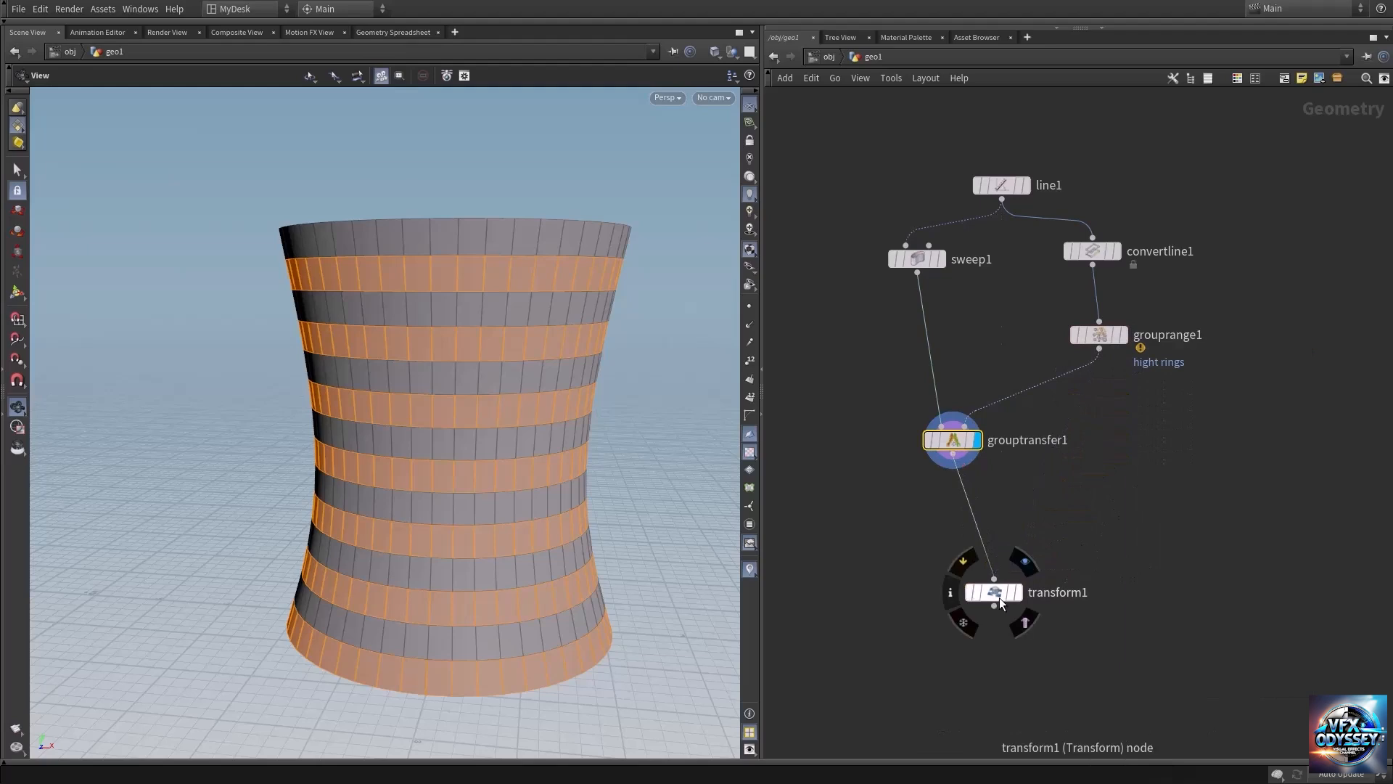
left_click_drag(994, 592, 952, 527)
left_click(984, 497)
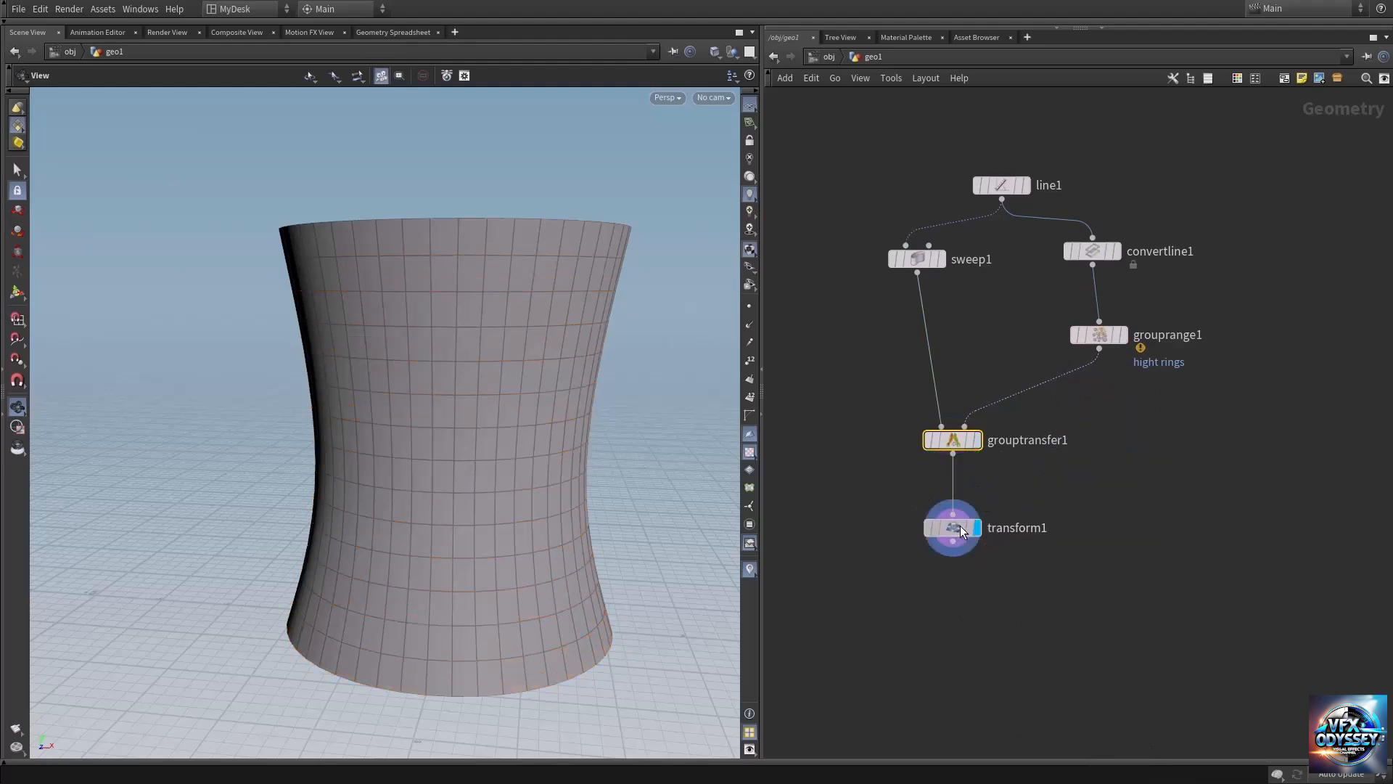
Restrict the Transform node to the hight_rings group.
key("p")
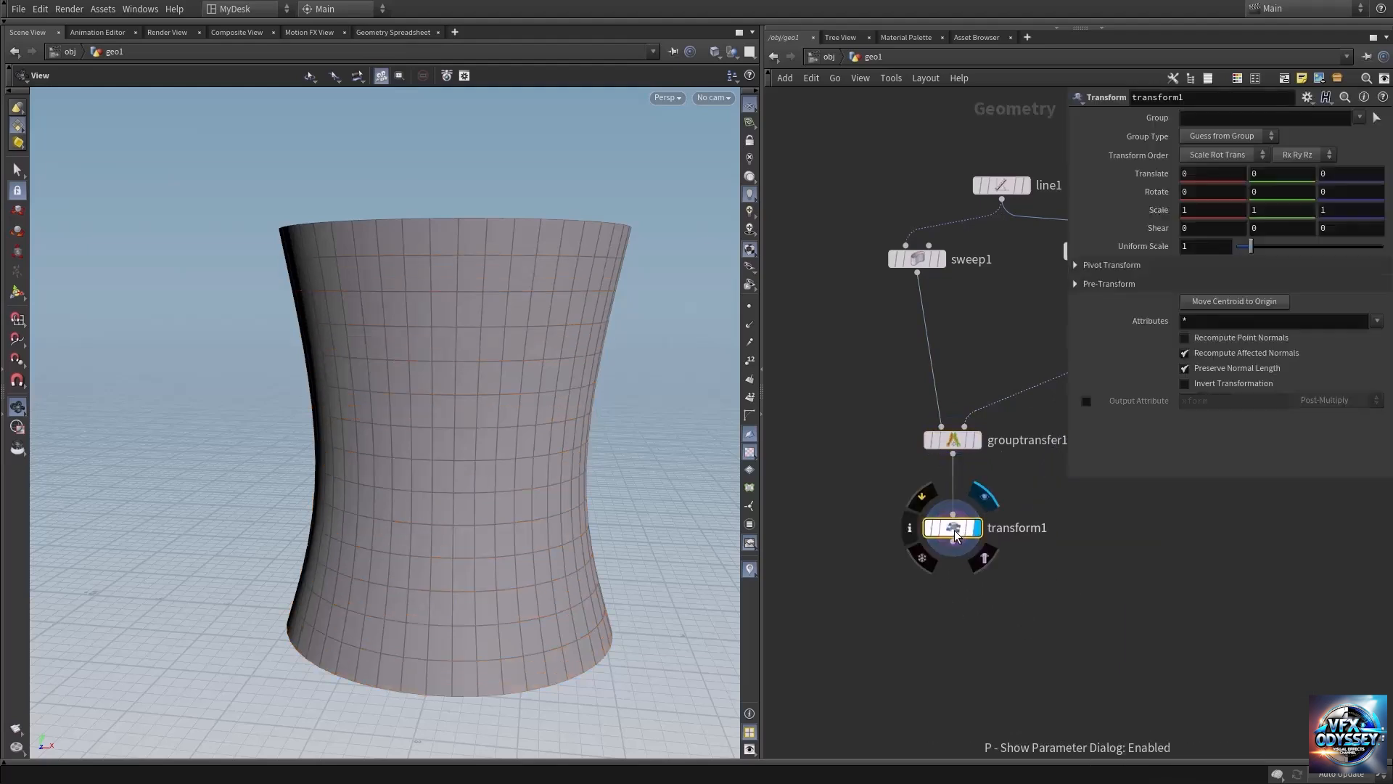
left_click(1360, 118)
left_click(1360, 149)
Try rotating the grouped rings about the Y axis to -10.9, and reset the Y rotation to 0.
middle_click_drag(1272, 197, 518, 202)
left_click(1291, 189)
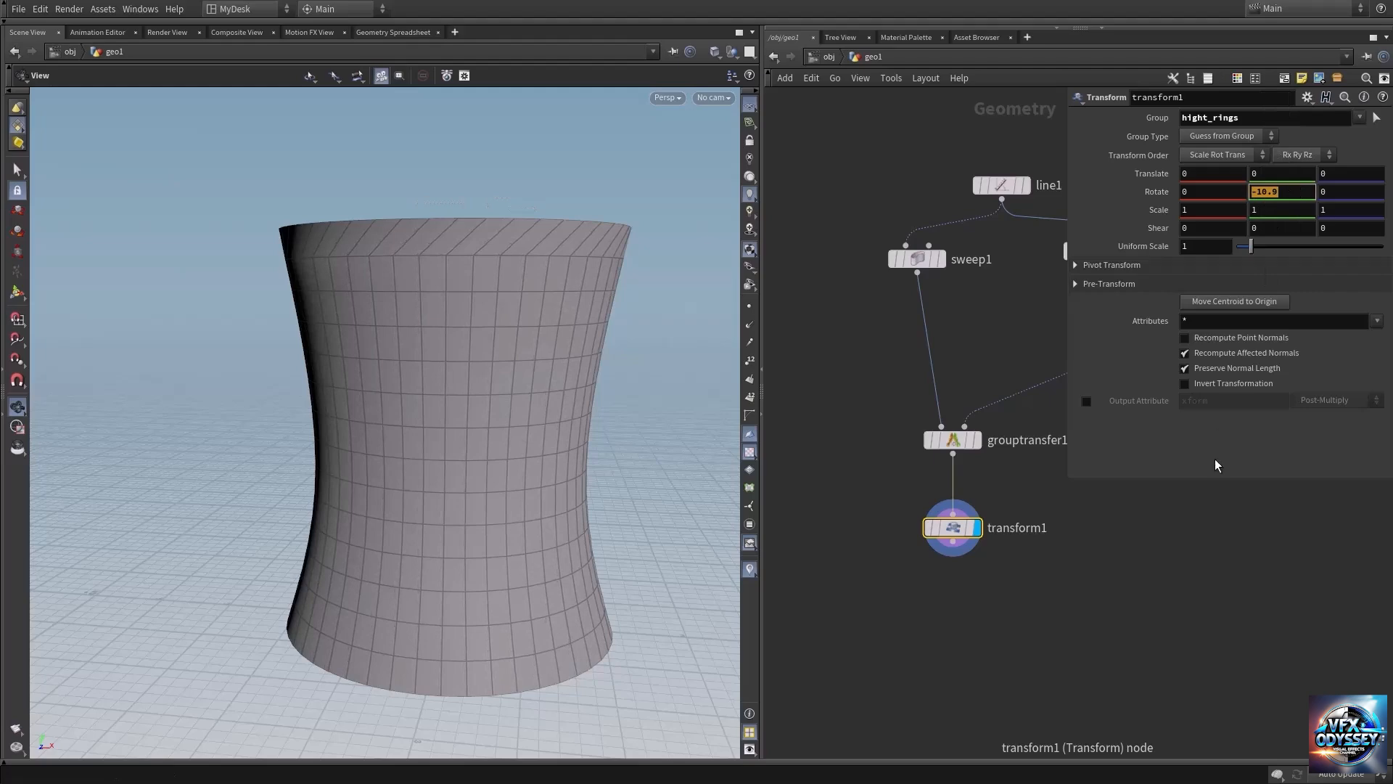
type("0")
key("Return")
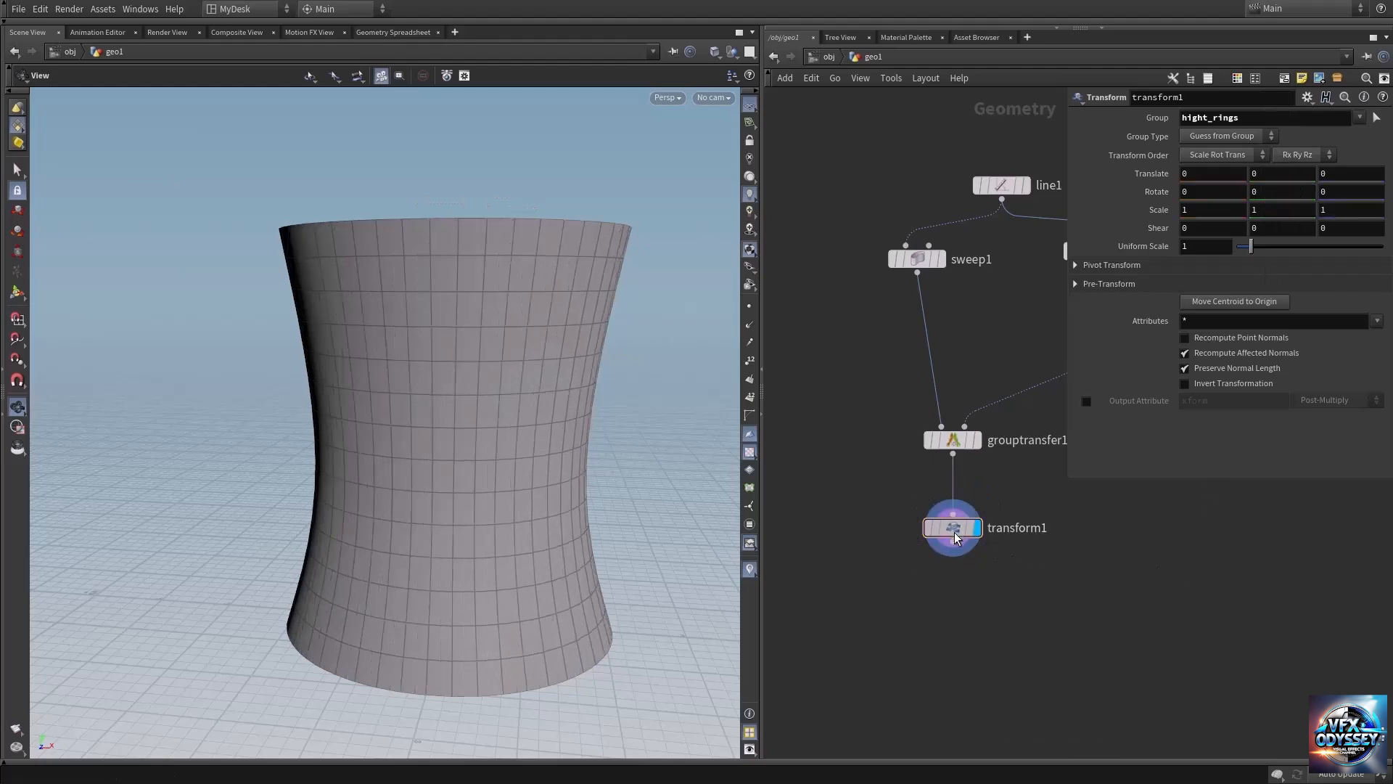
Move the Transform node further down, display the Group Transfer node, and examine the alternating ring group on the tower.
left_click_drag(954, 537, 955, 581)
left_click(977, 440)
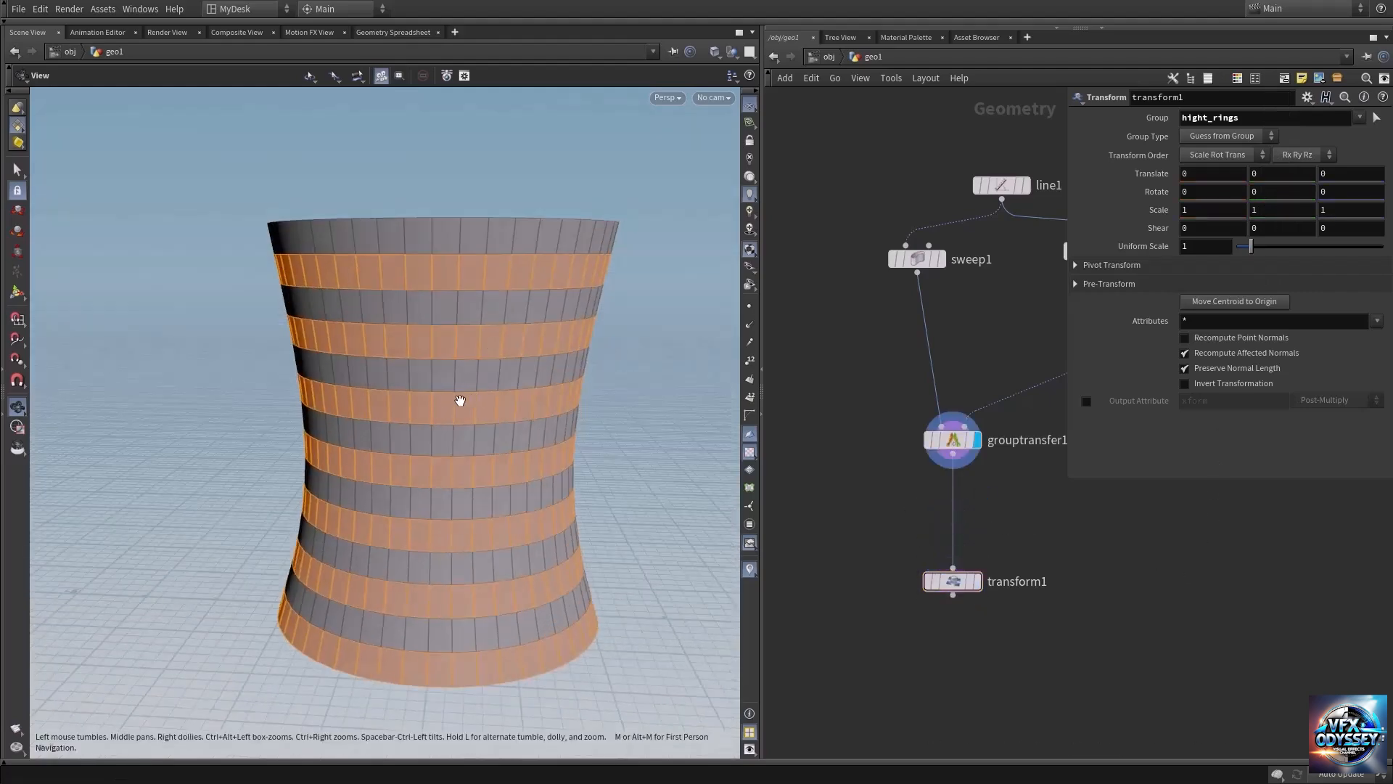
right_click_drag(434, 419, 521, 400)
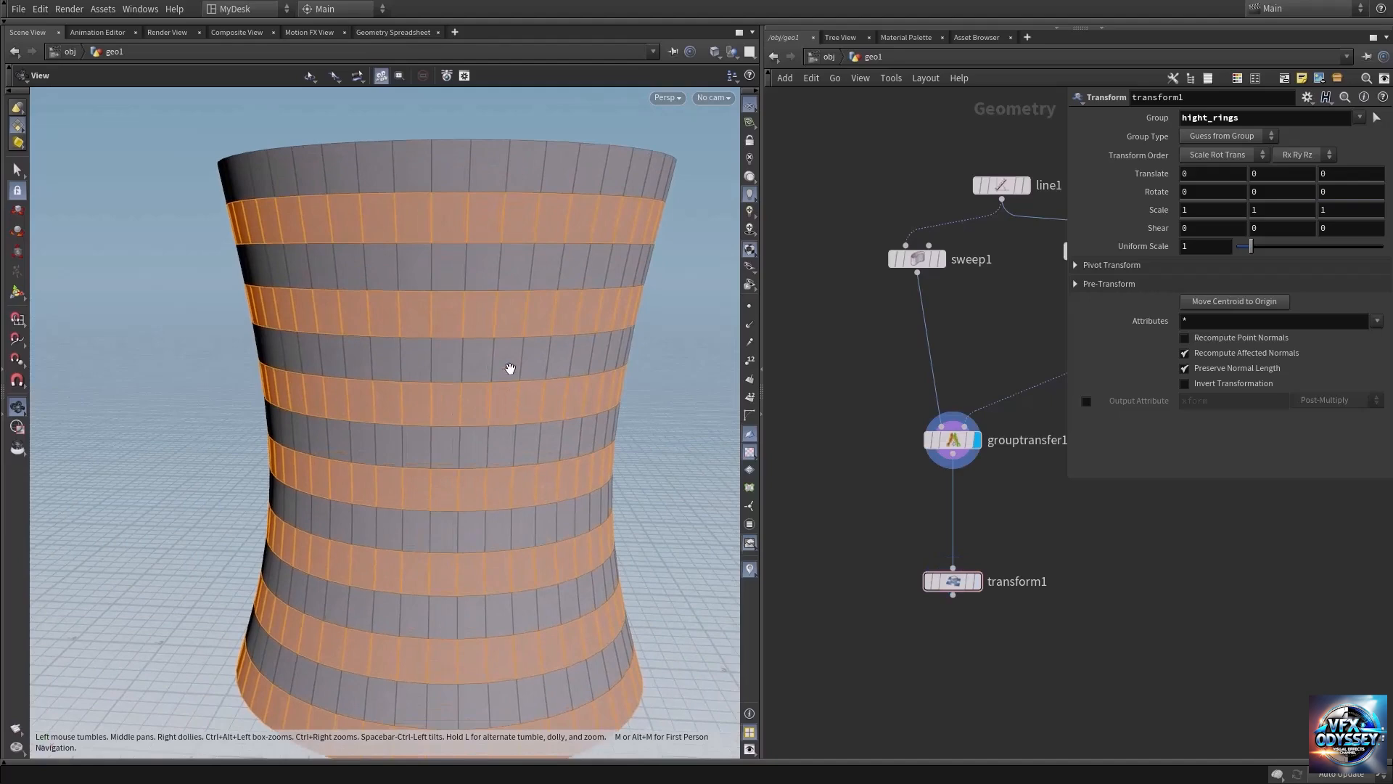
middle_click_drag(509, 370, 492, 402)
right_click_drag(504, 388, 444, 384)
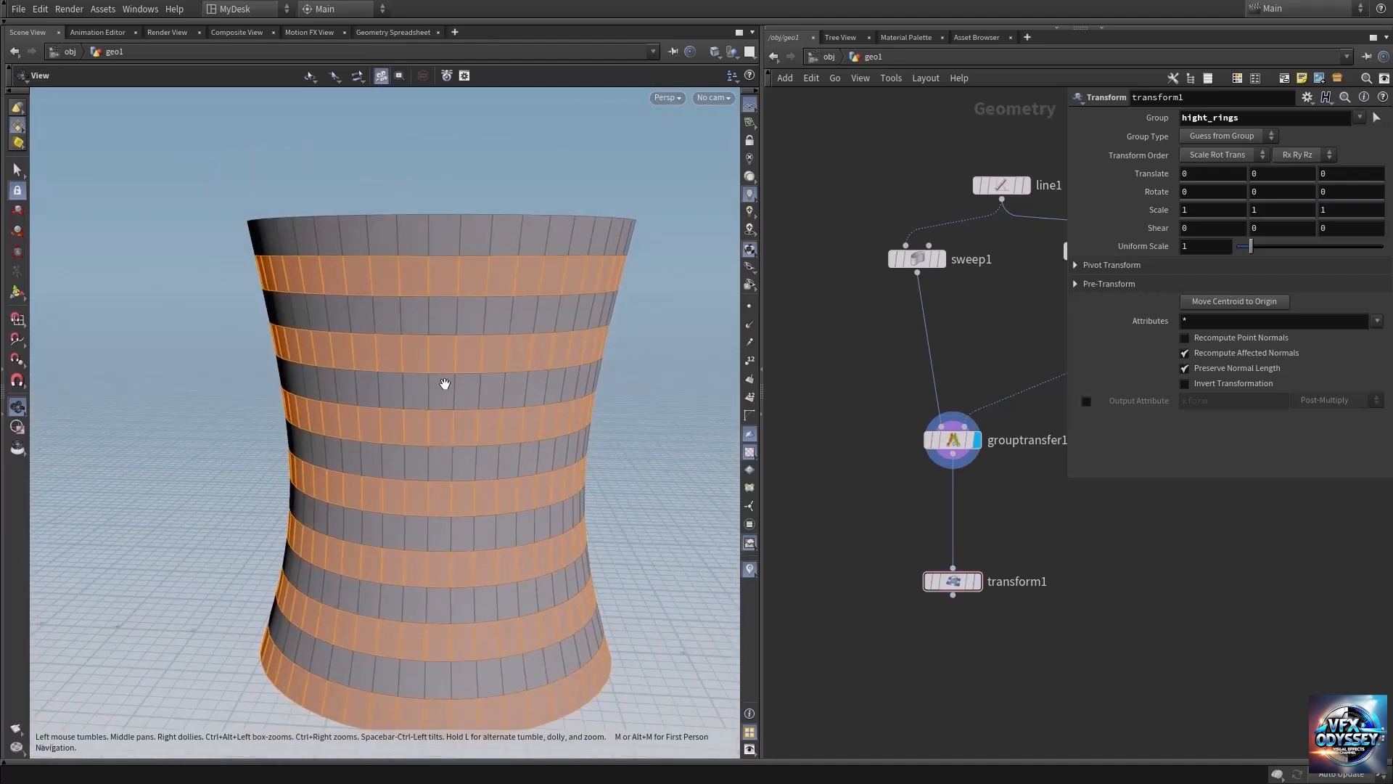
Insert a Facet node between the Group Transfer and Transform nodes, enable Unique Points, and display it.
key("Tab")
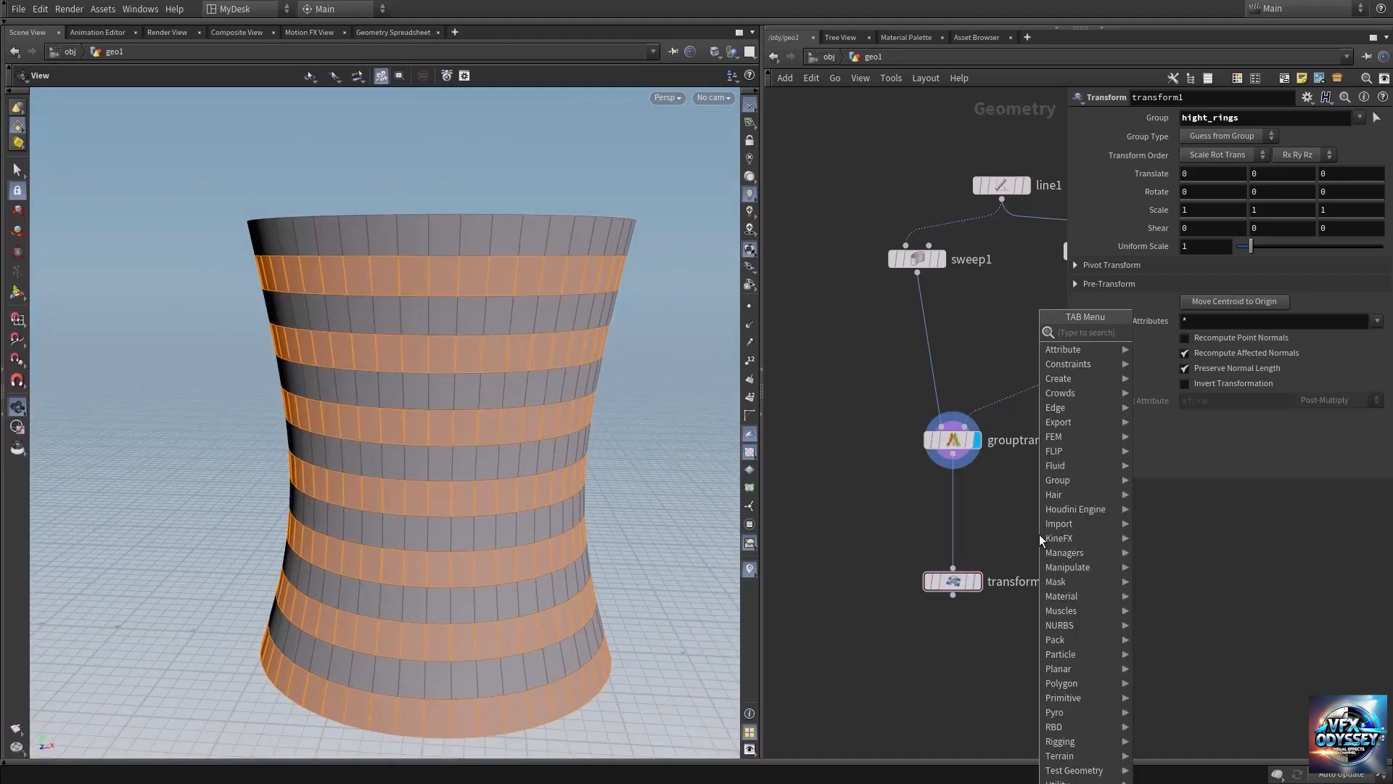
type("face")
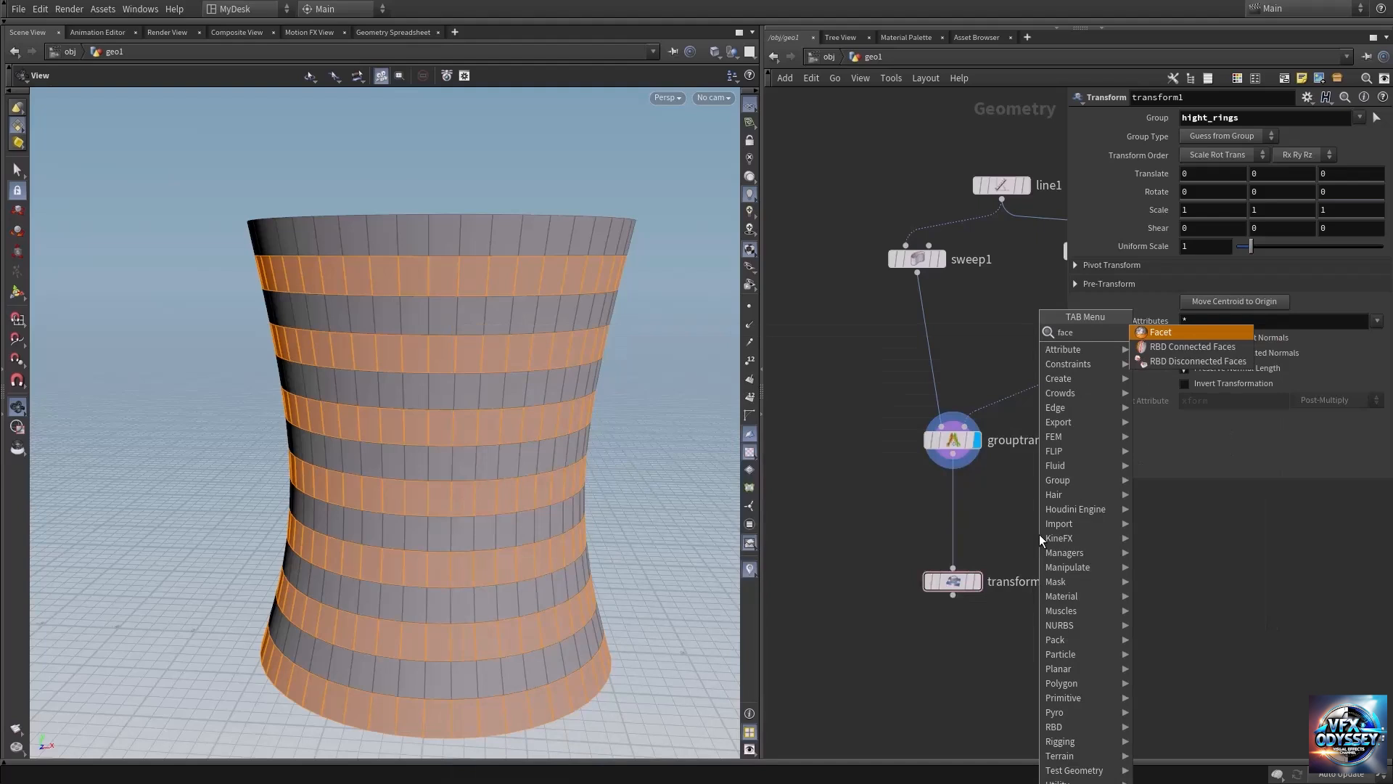
key("Return")
left_click(969, 510)
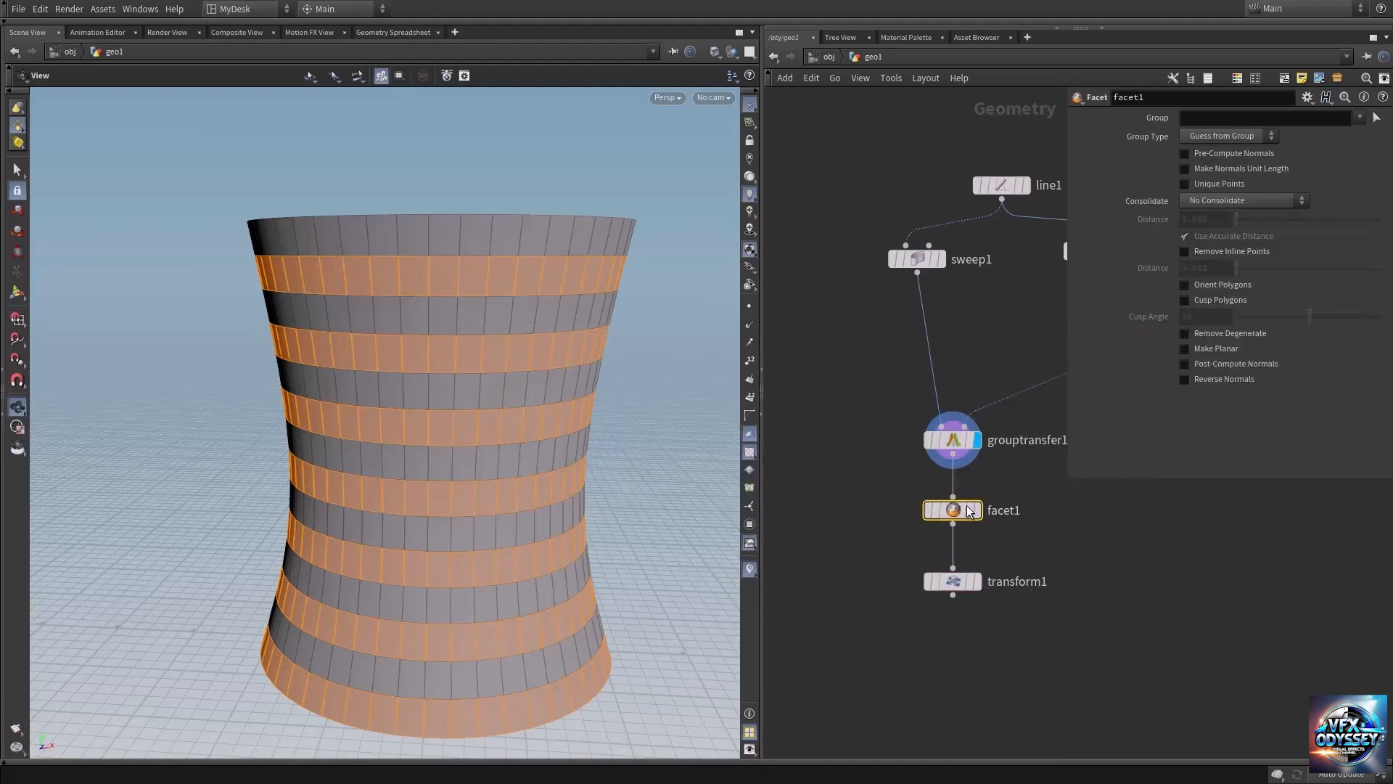
left_click_drag(961, 509, 950, 508)
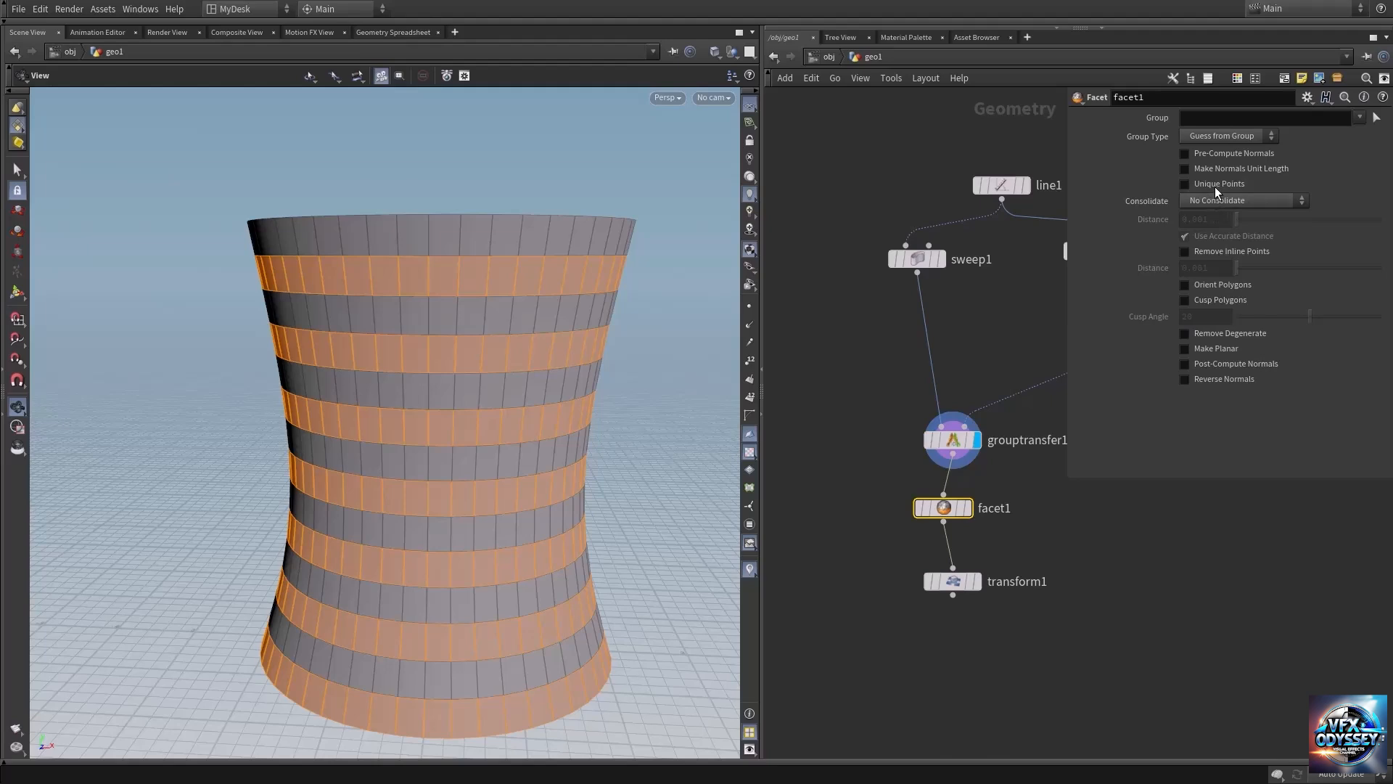
left_click(968, 508)
Display the Transform node, rotate the grouped rings to 5.5 about the Y axis, and inspect the offset rings.
left_click_drag(938, 578, 942, 589)
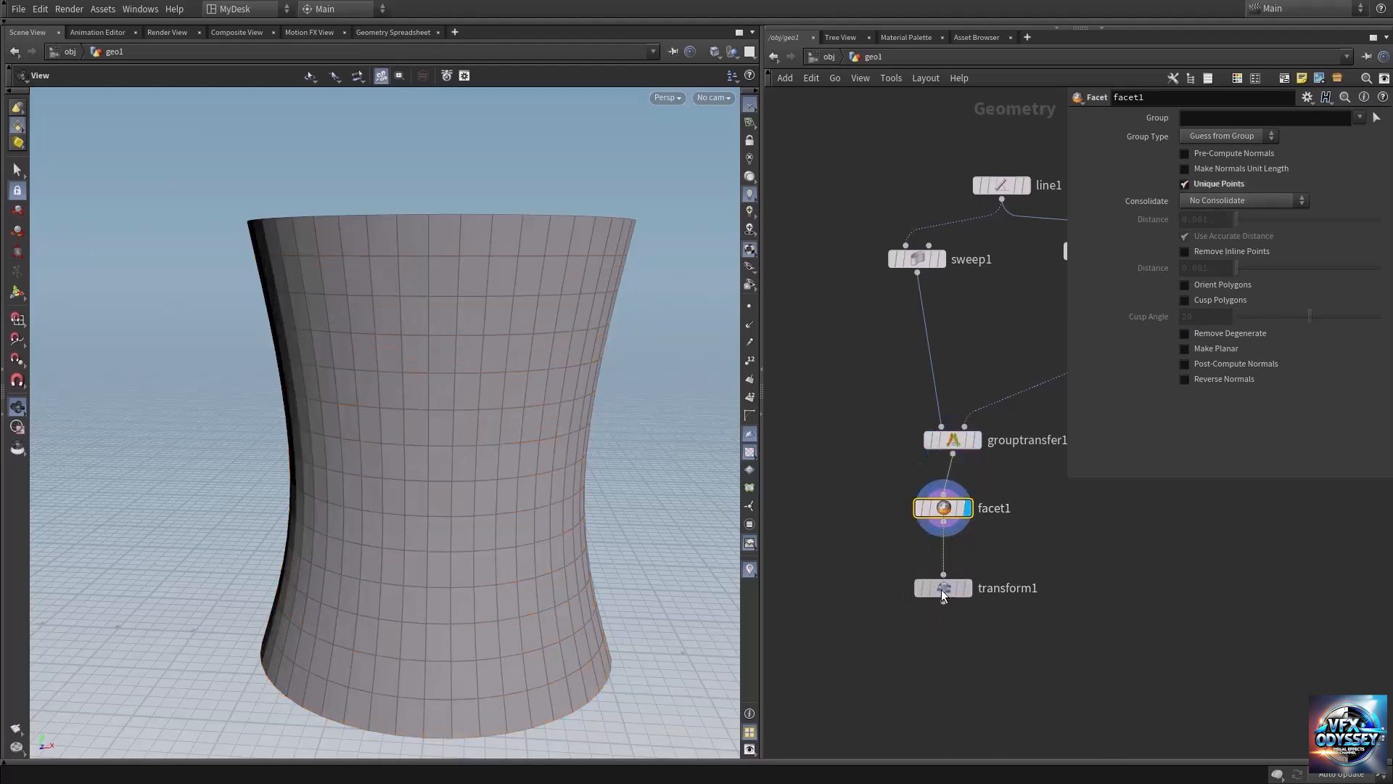
mouse_move(942, 594)
left_click(977, 563)
left_click(948, 588)
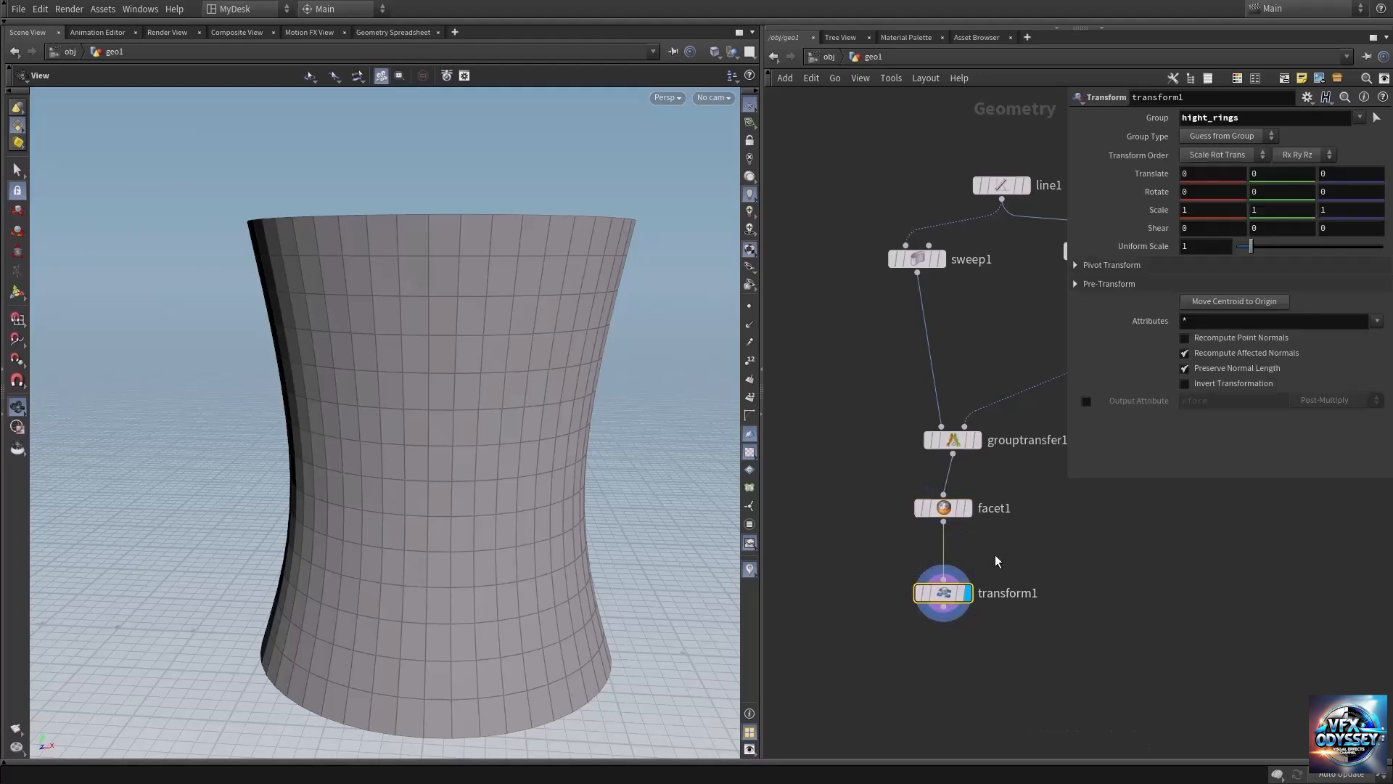
mouse_move(1275, 192)
middle_mouse_down()
mouse_move(1309, 191)
mouse_move(1288, 191)
middle_mouse_up()
left_click_drag(426, 409, 538, 413)
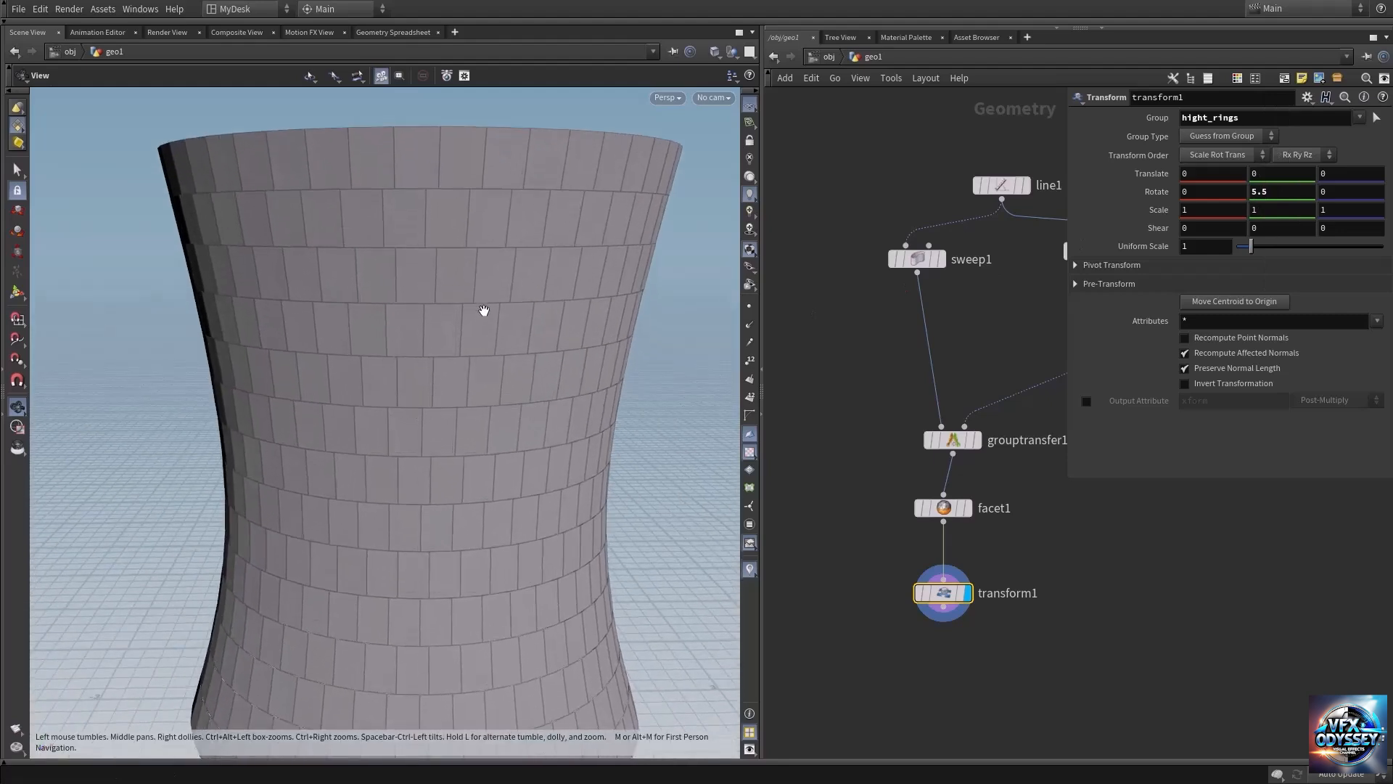
left_click_drag(485, 311, 438, 339)
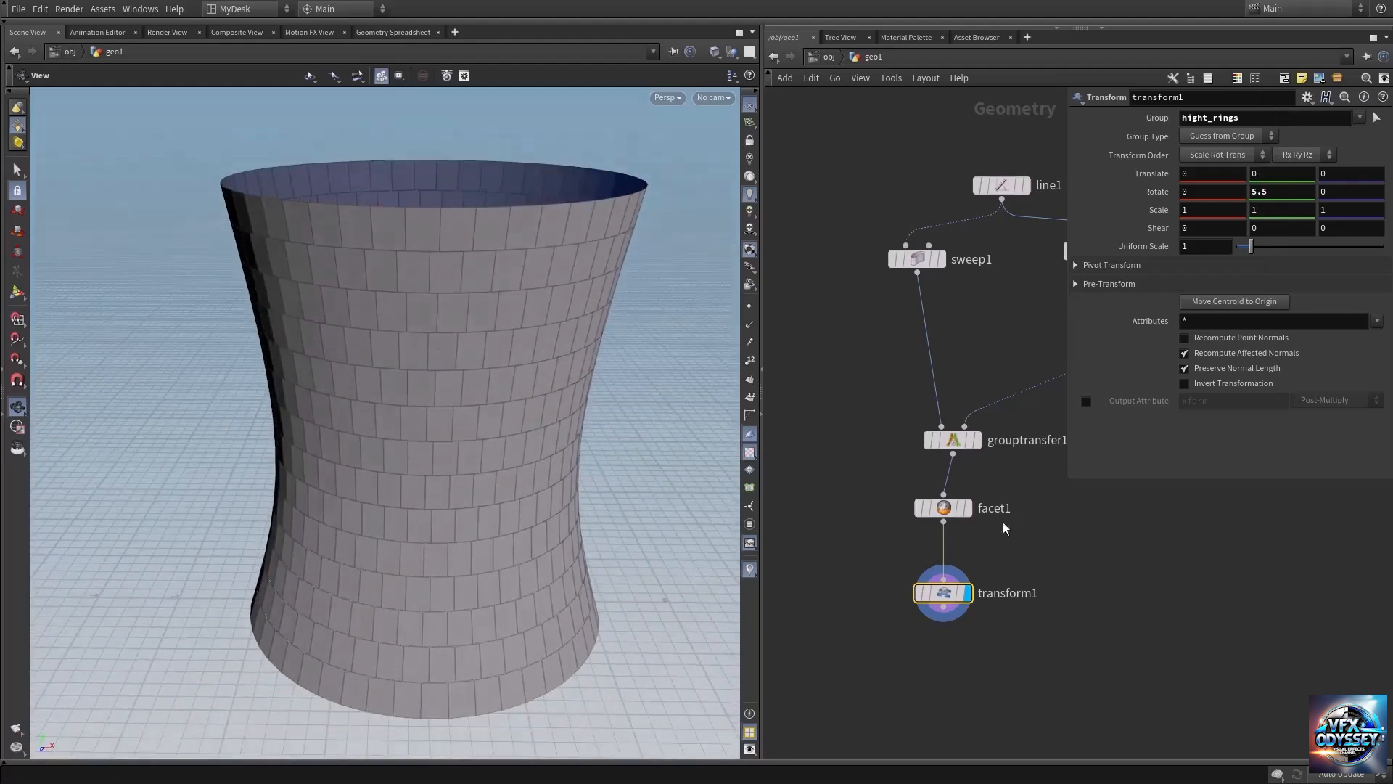
Move the Transform node further down, display the Facet node, and examine its Unique Points result on the tower.
left_click_drag(943, 592, 944, 623)
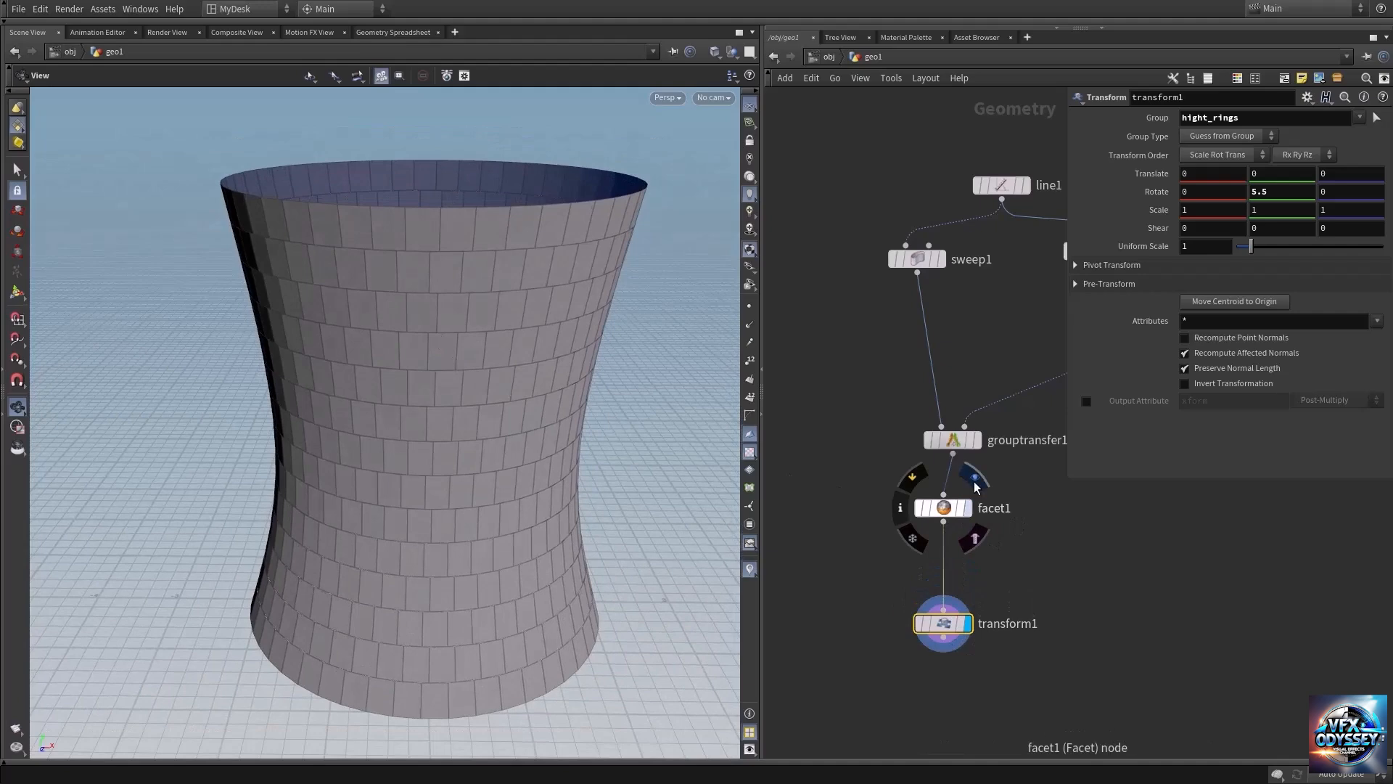
left_click(965, 508)
left_click(955, 510)
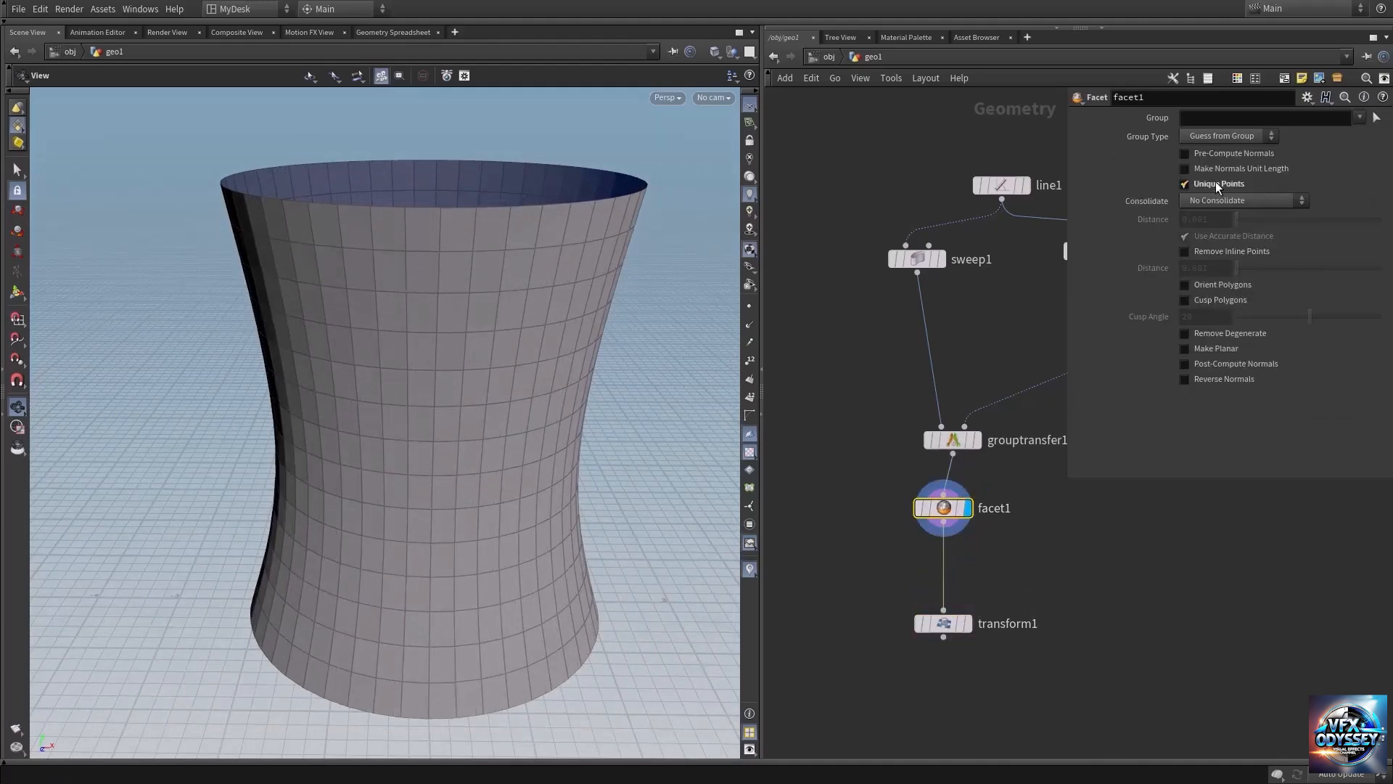
right_click_drag(438, 351, 510, 333)
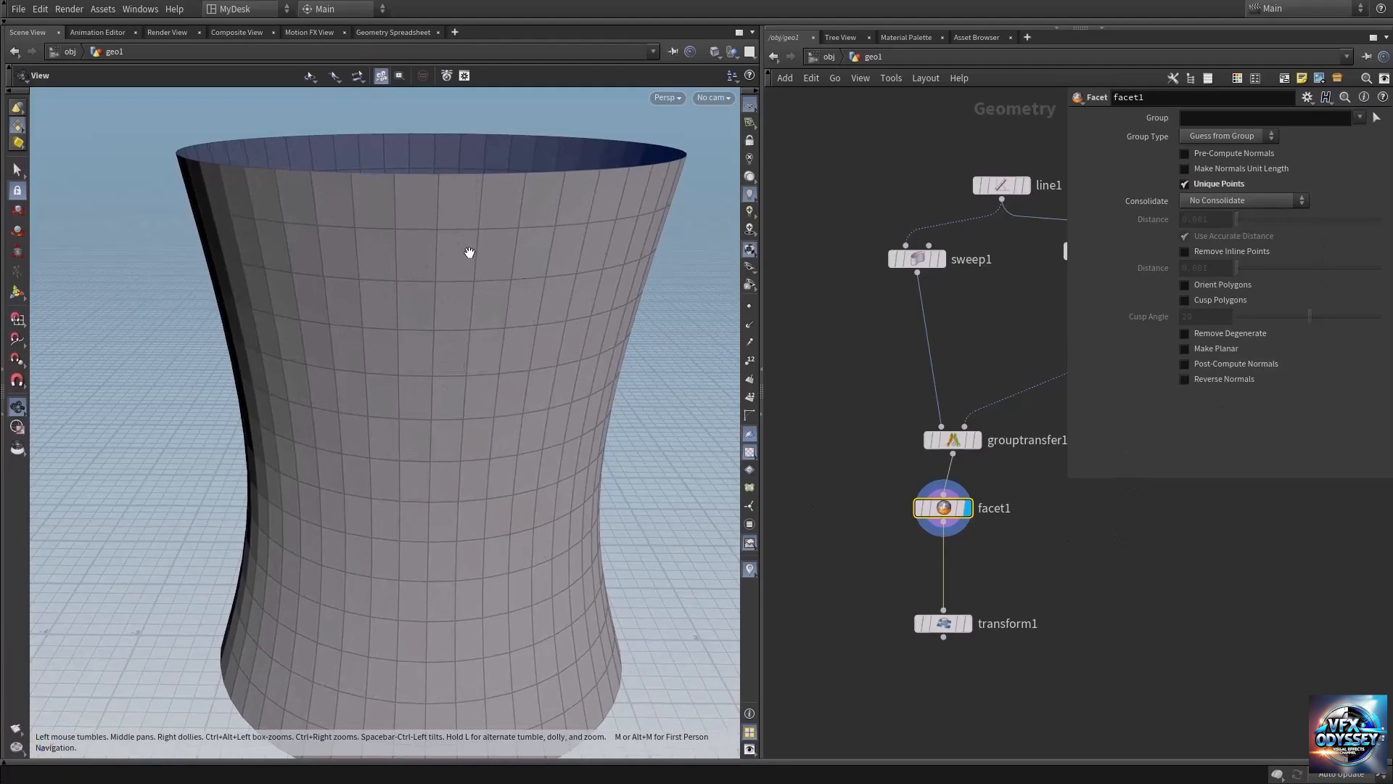
Add an Exploded View node, connect it to the Facet node's output, and display it.
key("Tab")
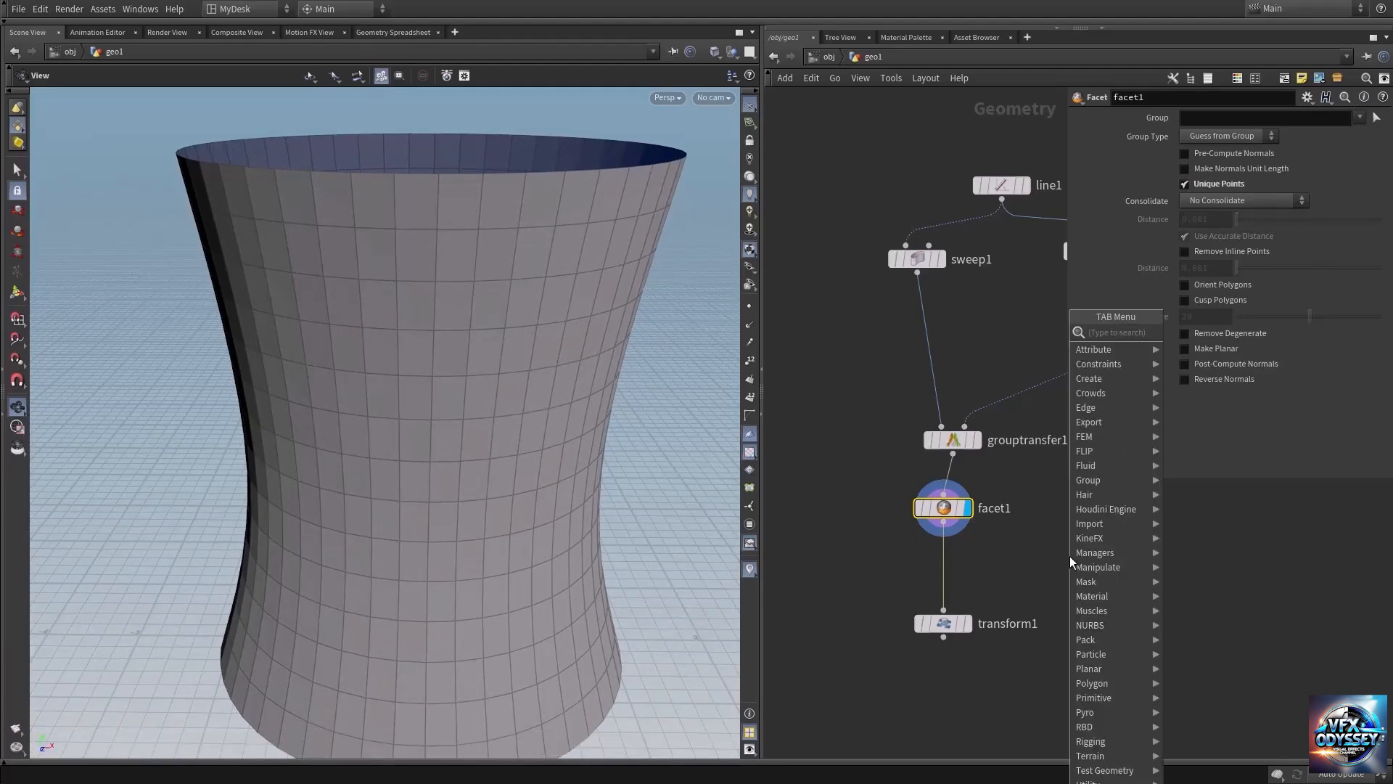
type("exp")
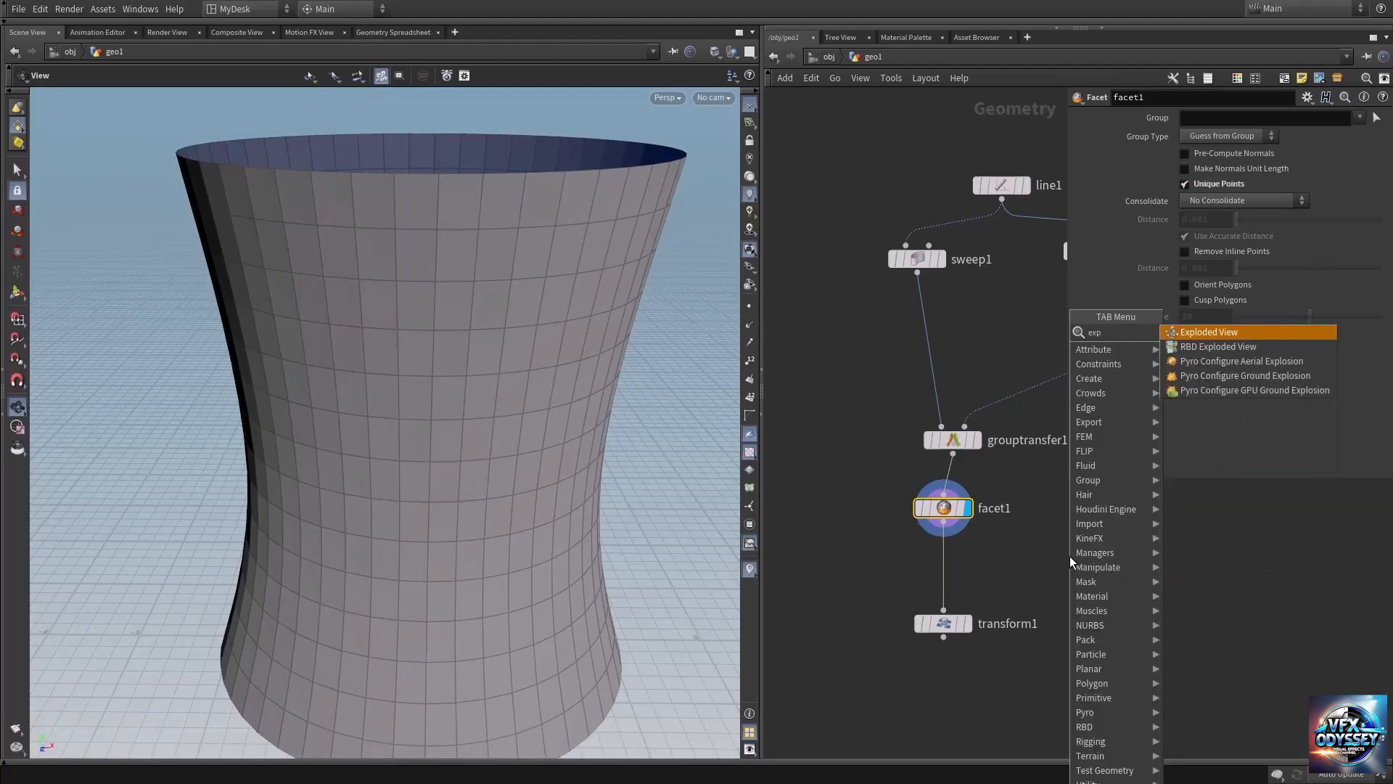
type("lo")
key("Return")
left_click(1070, 556)
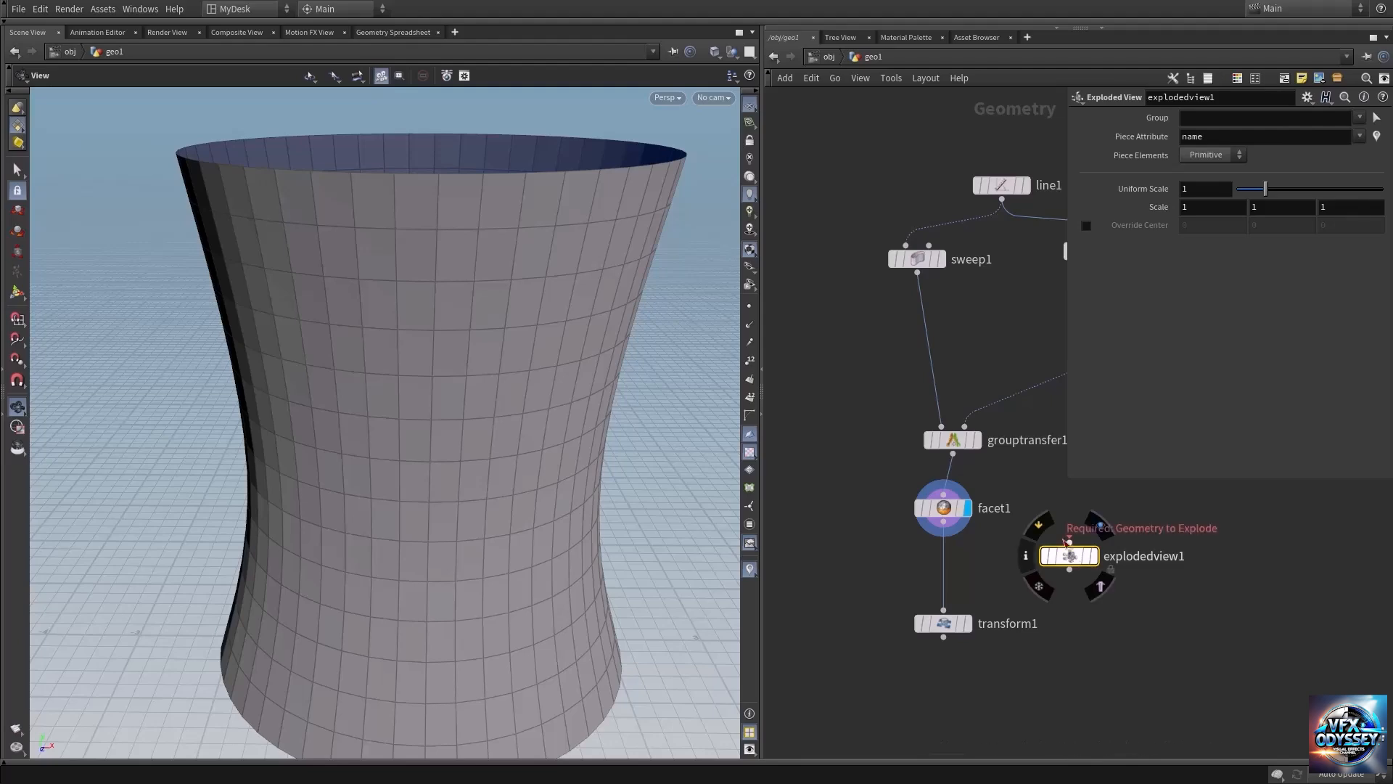
left_click(943, 535)
left_click(1069, 556)
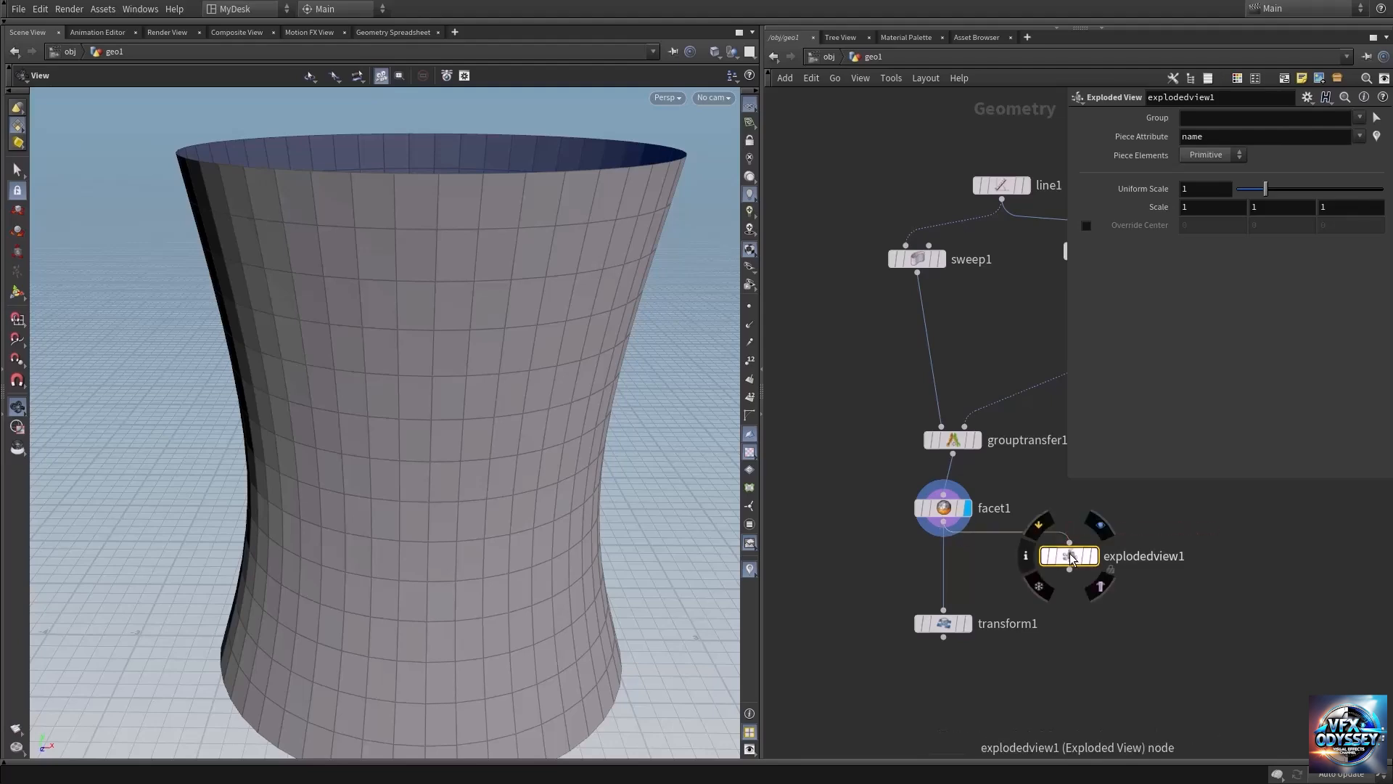
left_click_drag(1071, 563, 1072, 572)
left_click(1091, 538)
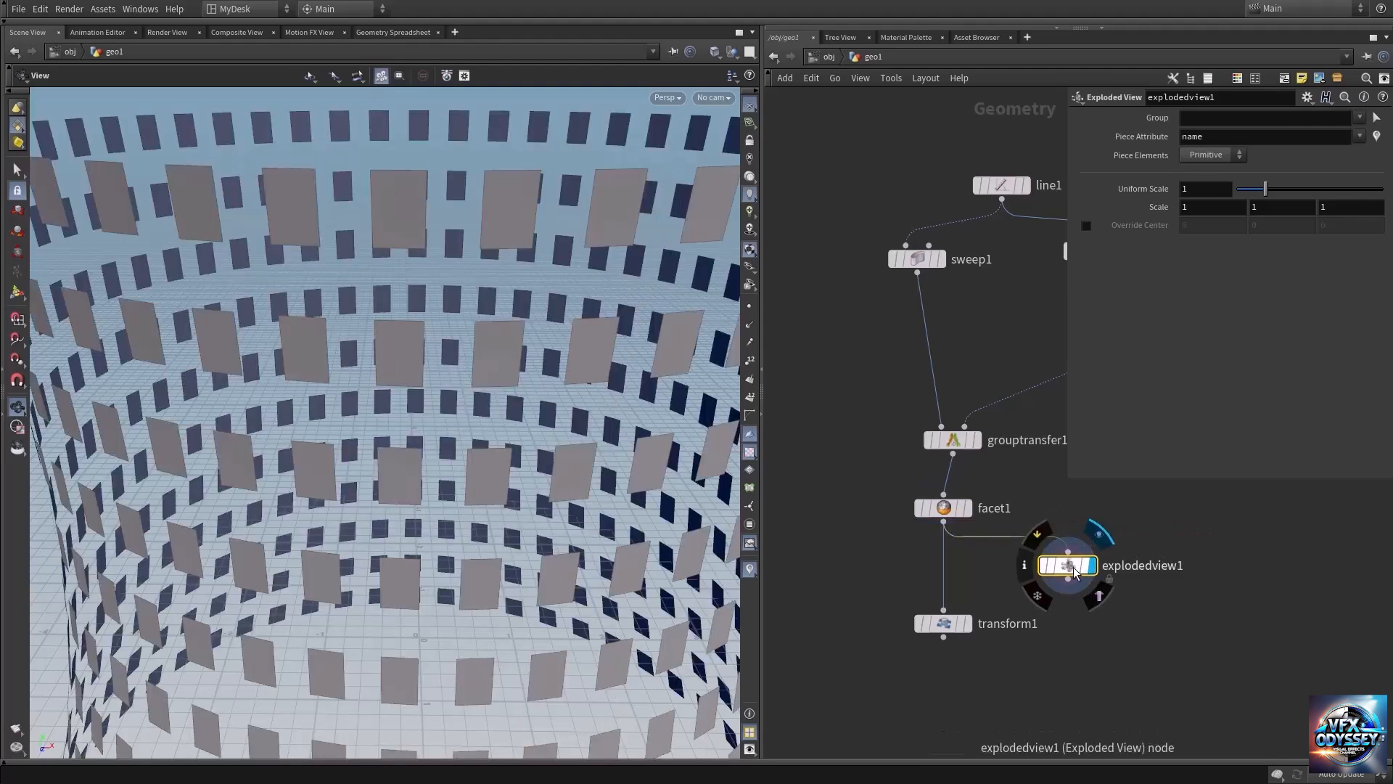
Examine the exploded tower from several angles to check how its faces are separated.
right_click_drag(603, 436, 284, 397)
middle_click_drag(505, 376, 425, 372)
right_click_drag(424, 372, 340, 370)
left_click_drag(339, 370, 415, 365)
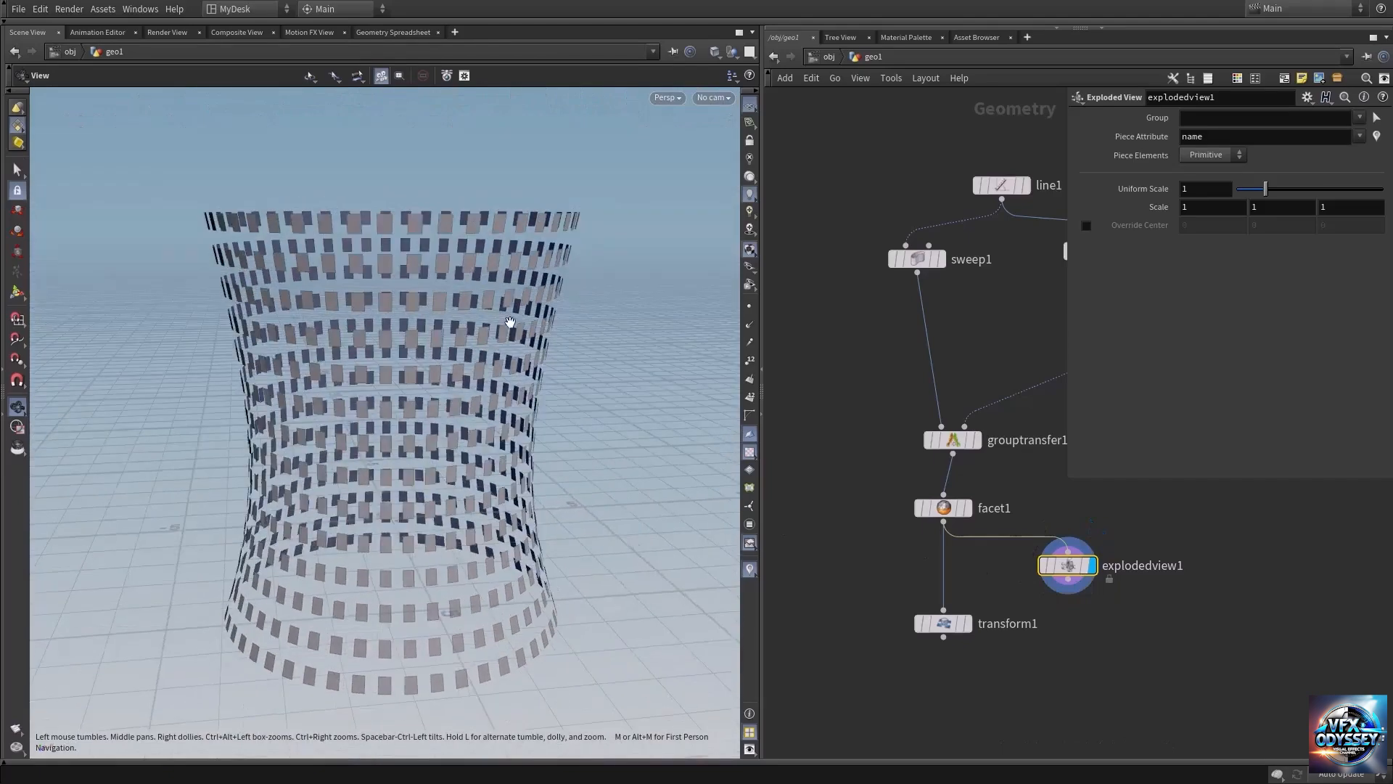
middle_click_drag(336, 282, 342, 311)
right_click_drag(342, 311, 472, 300)
left_click_drag(472, 290, 460, 301)
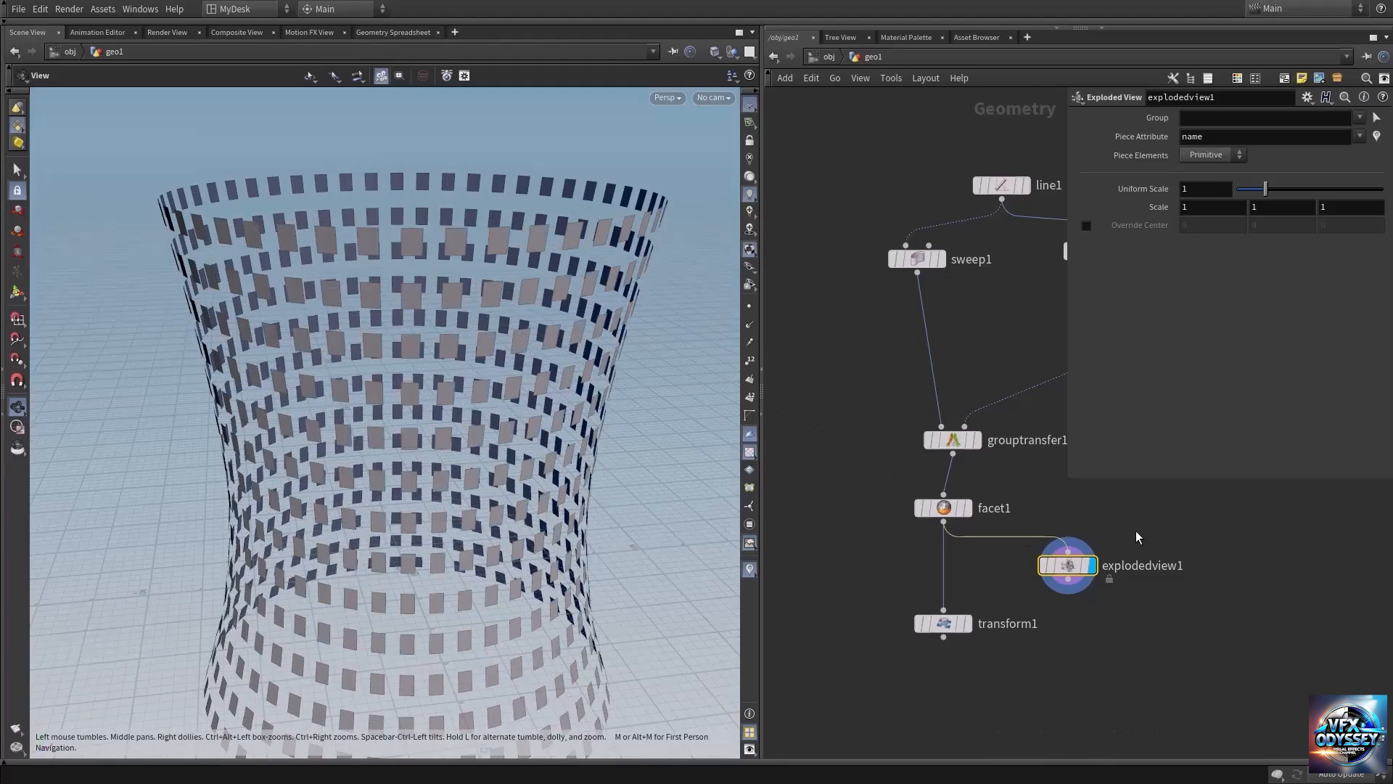
Display the Group Transfer node and examine the alternating ring group along the tower's full height.
middle_click_drag(1136, 535, 1071, 551)
mouse_move(907, 480)
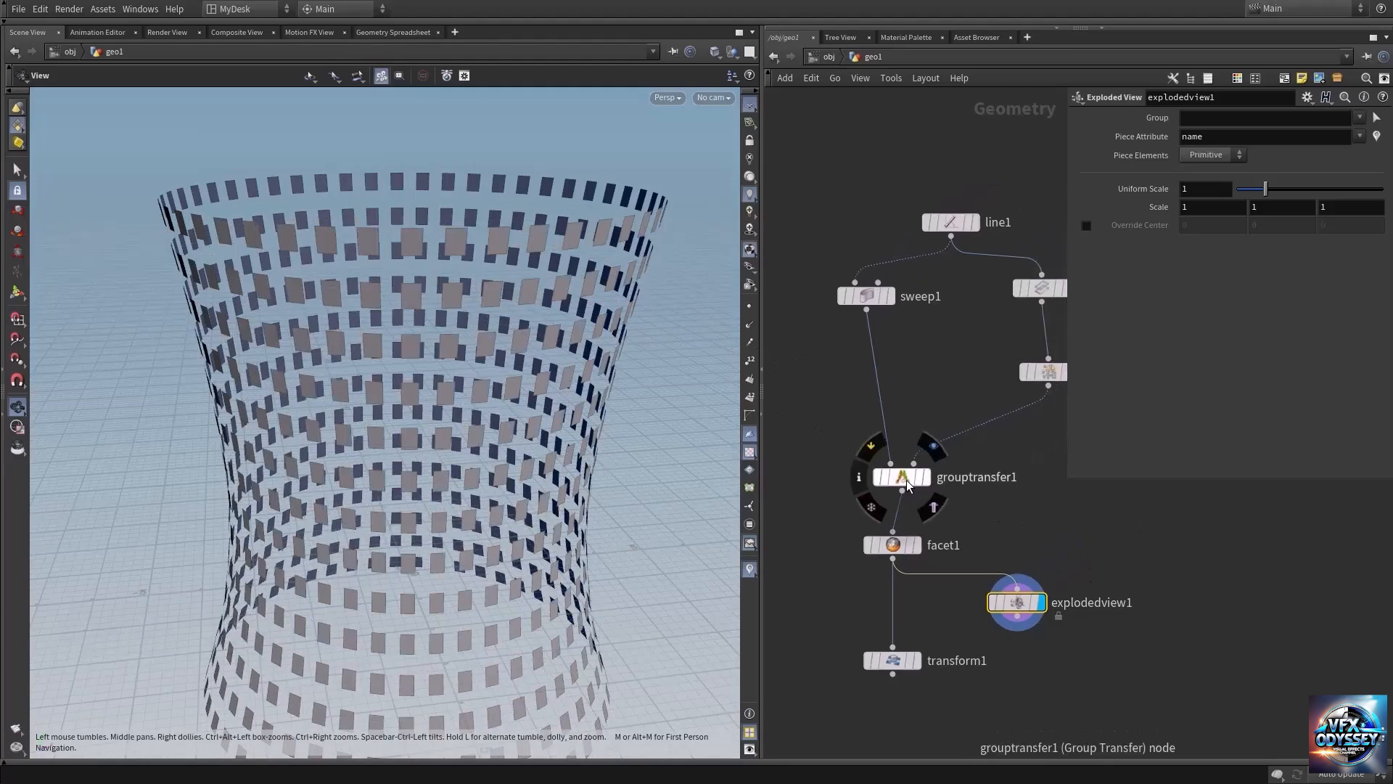
left_click(932, 448)
middle_click_drag(989, 556, 1015, 489)
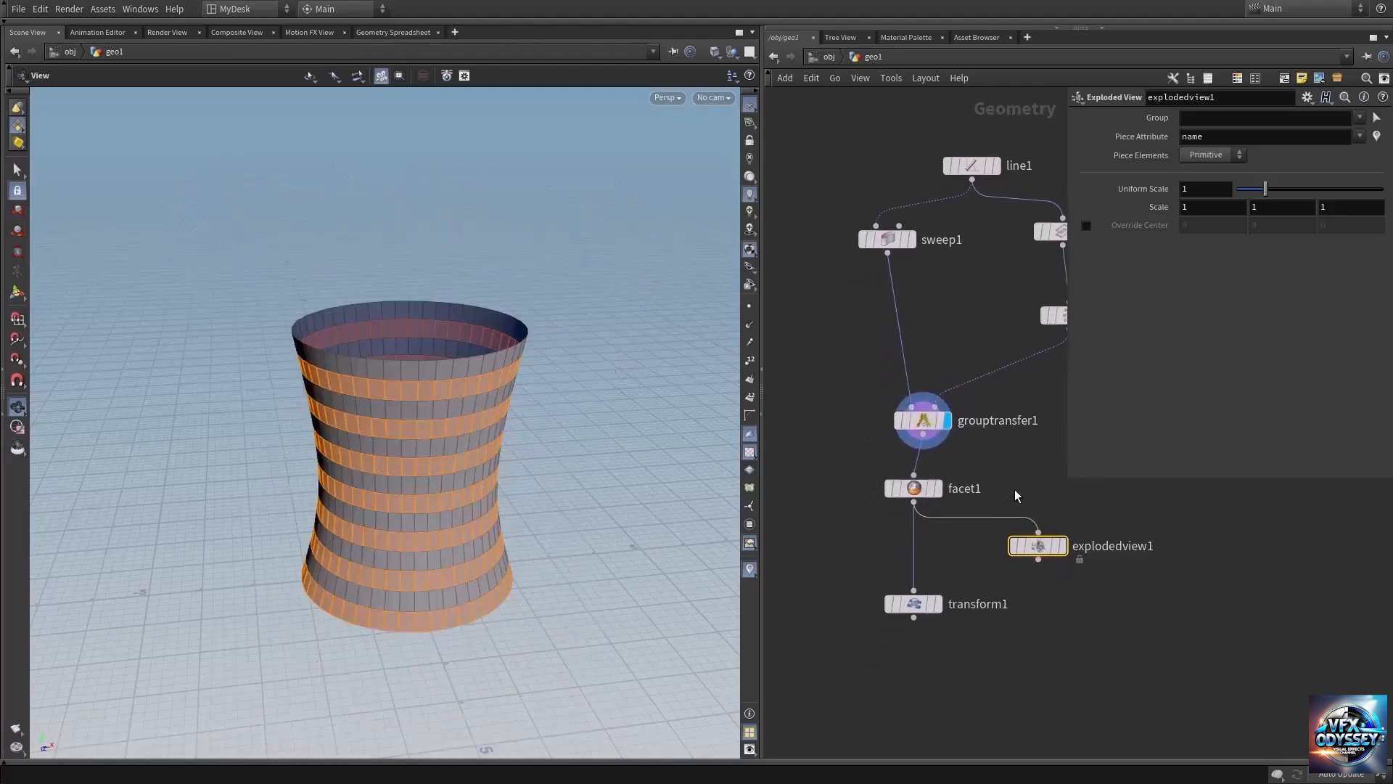
right_click_drag(441, 485, 533, 466)
left_click_drag(401, 502, 402, 475)
right_click_drag(393, 475, 484, 474)
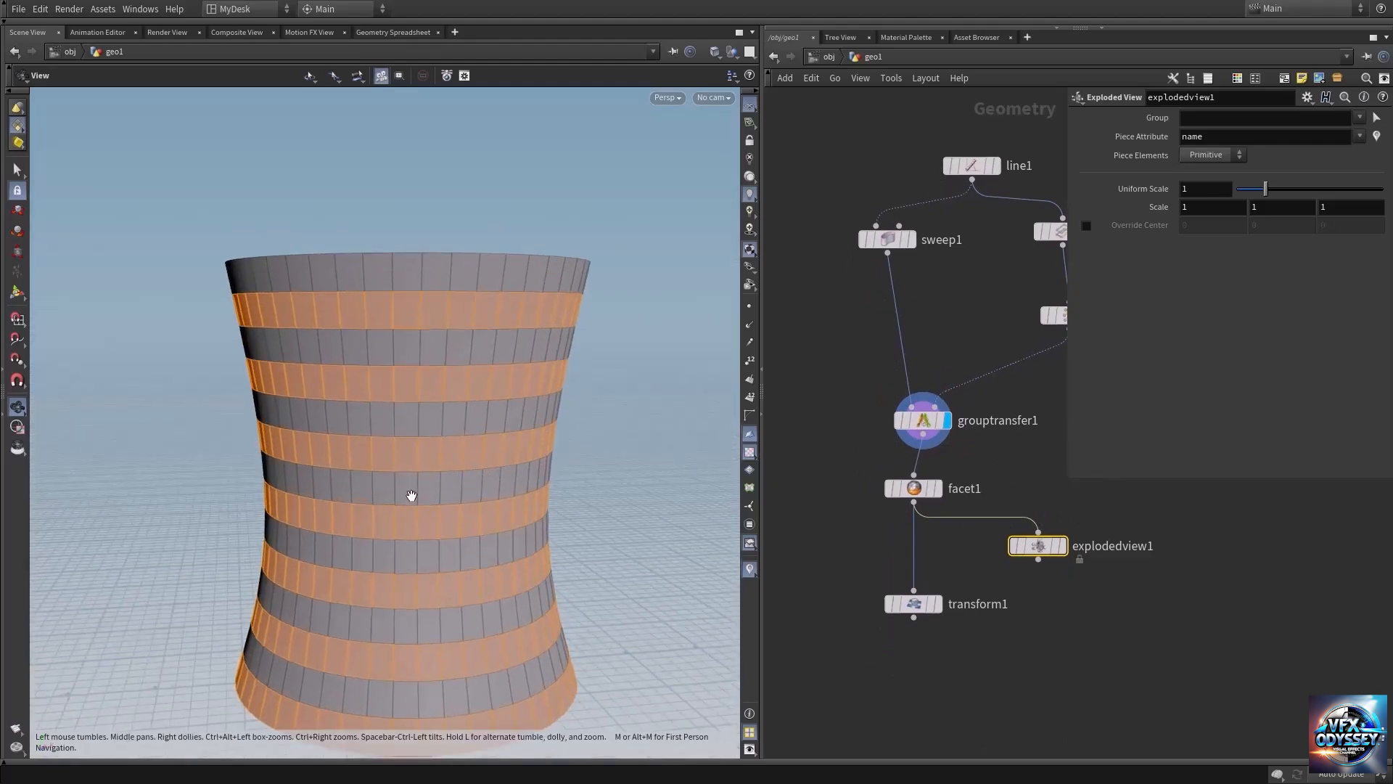
middle_click_drag(428, 550, 461, 376)
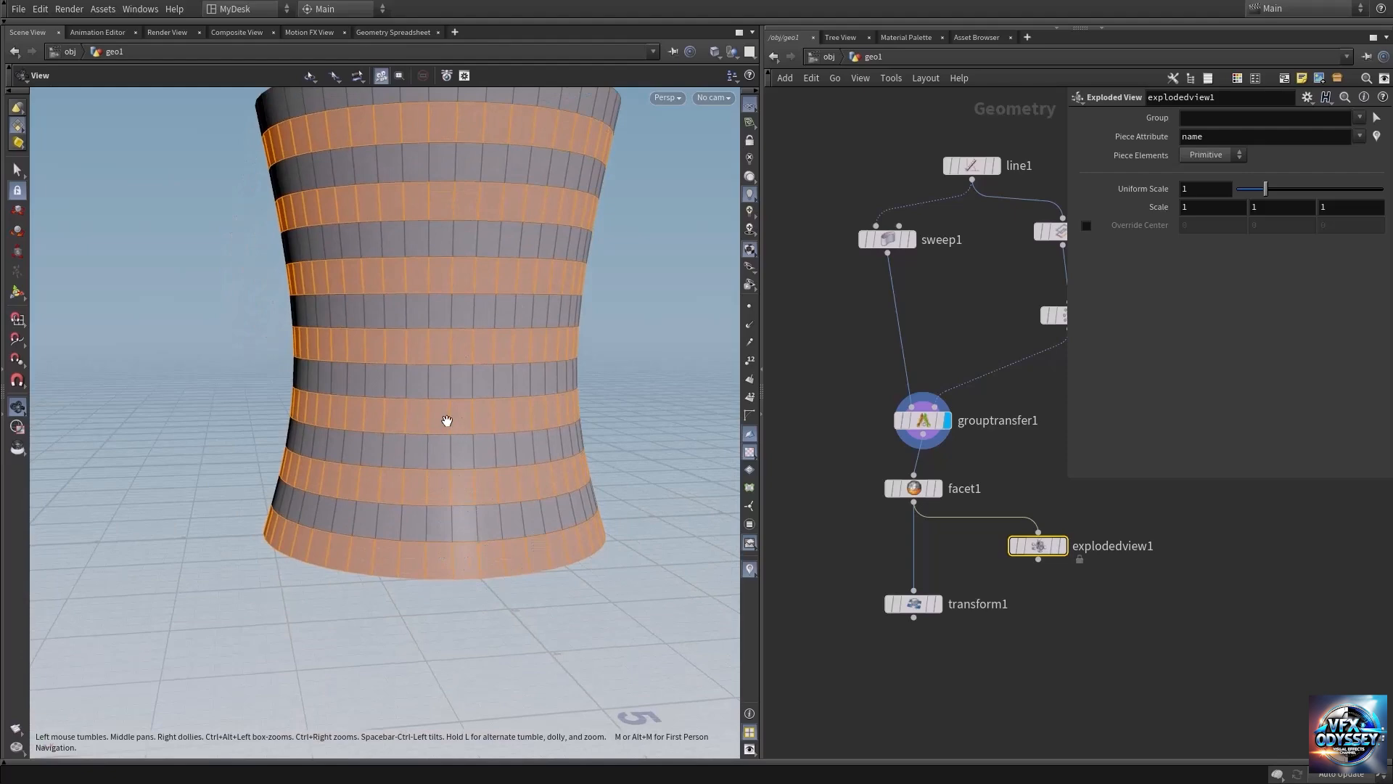
middle_click_drag(460, 215, 451, 352)
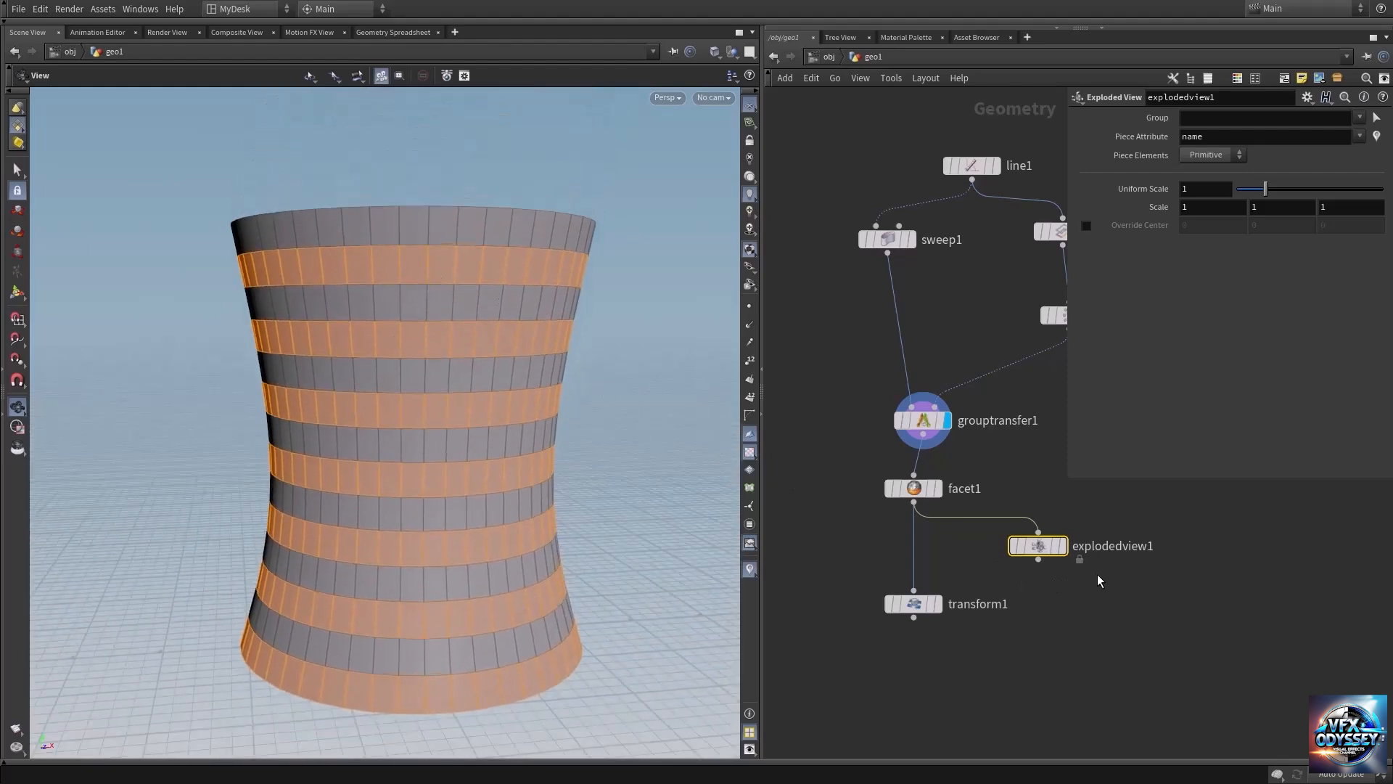
Delete the Facet node and place an unconnected Primitive Split node below the Group Transfer node.
left_click(915, 490)
key("Delete")
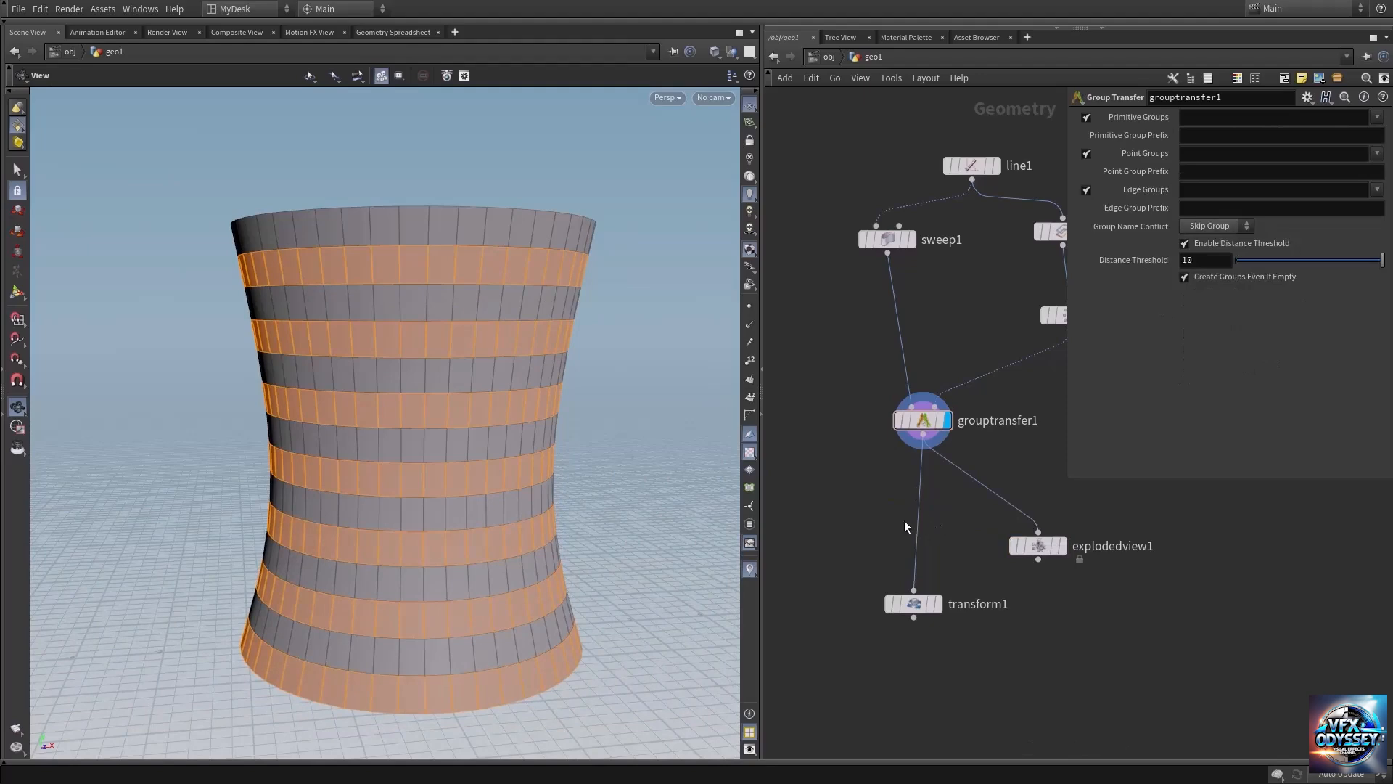
key("Tab")
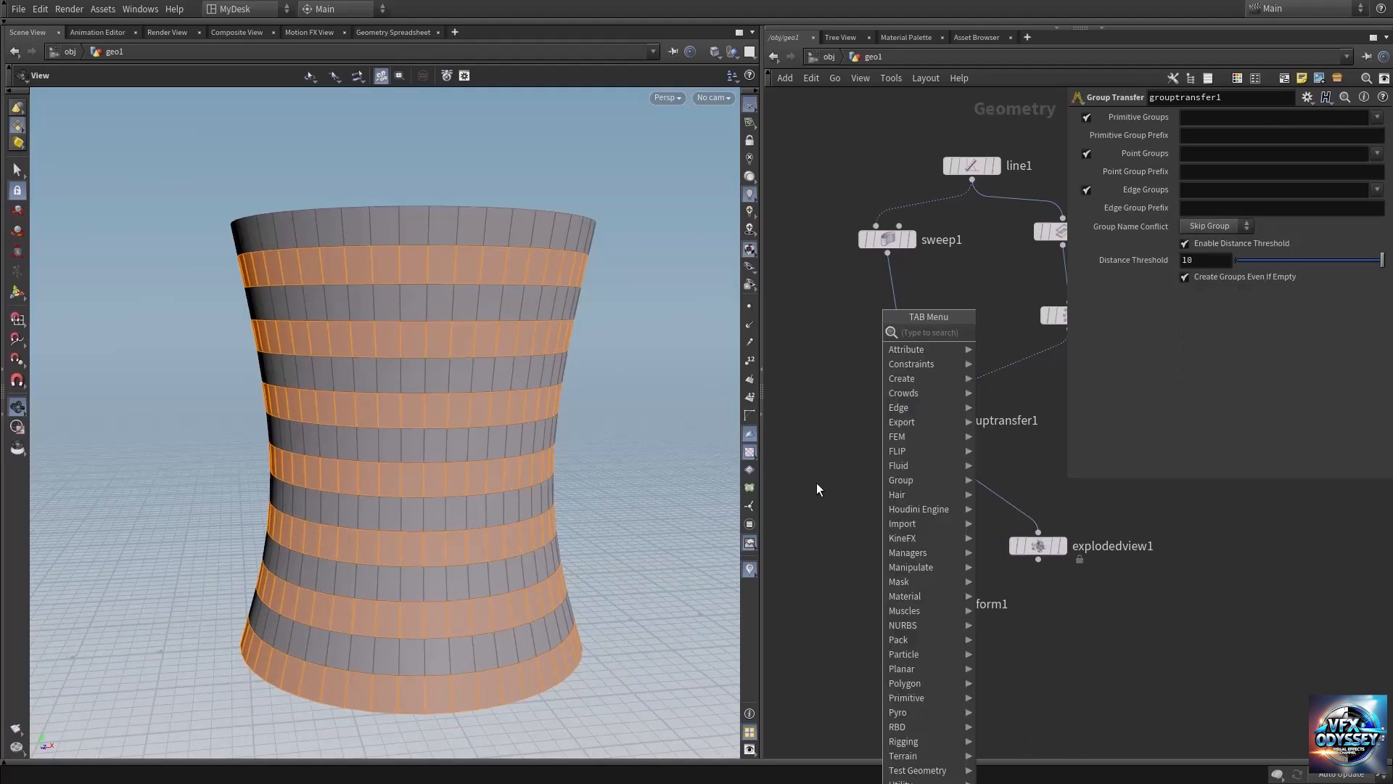
type("prim")
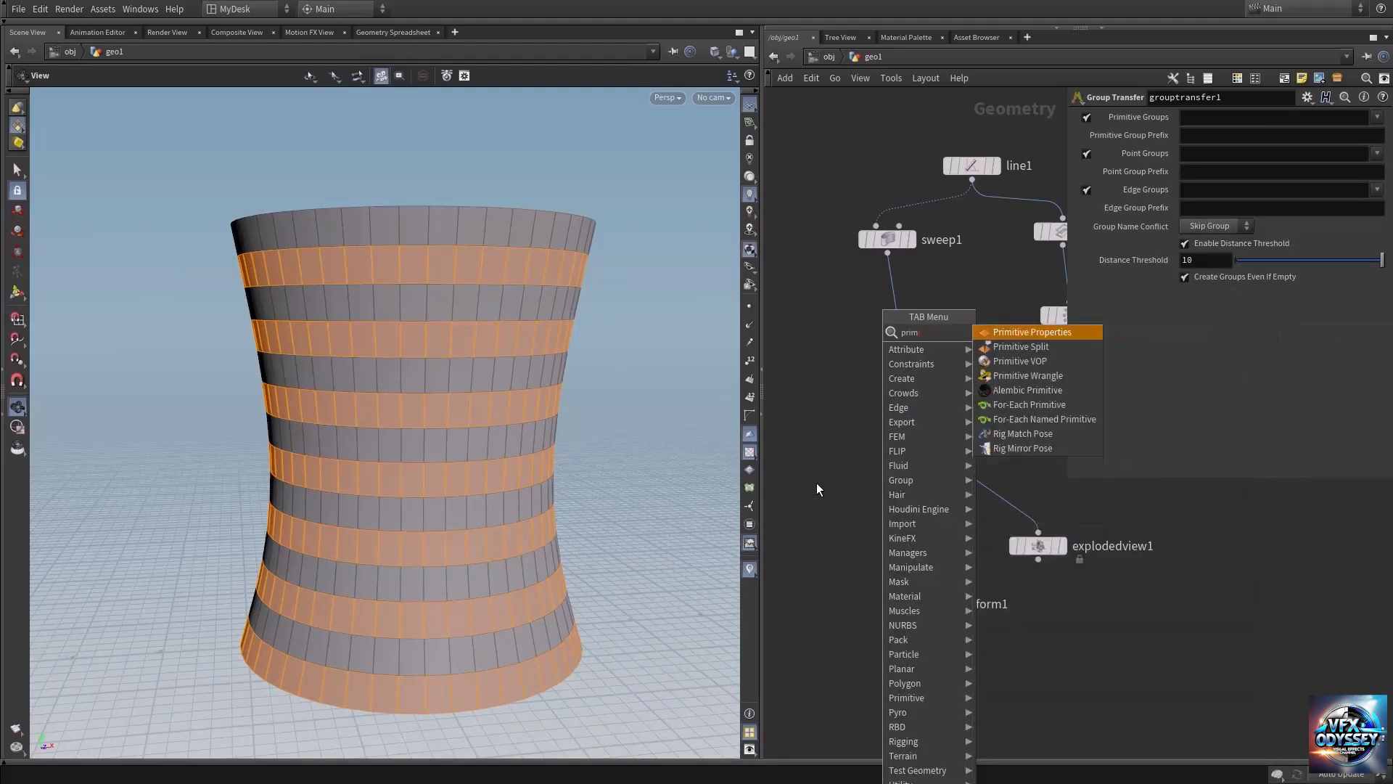
key("Down")
key("Return")
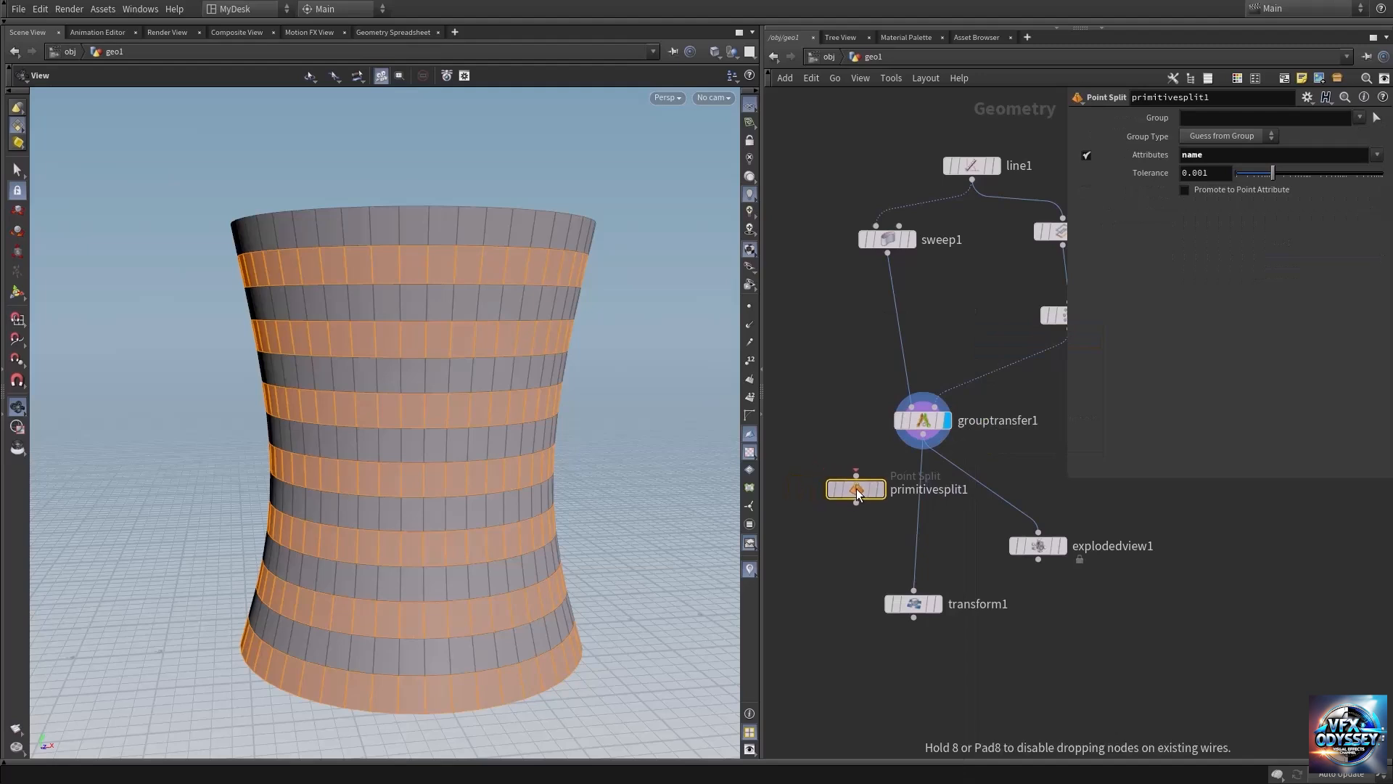
left_click(875, 498)
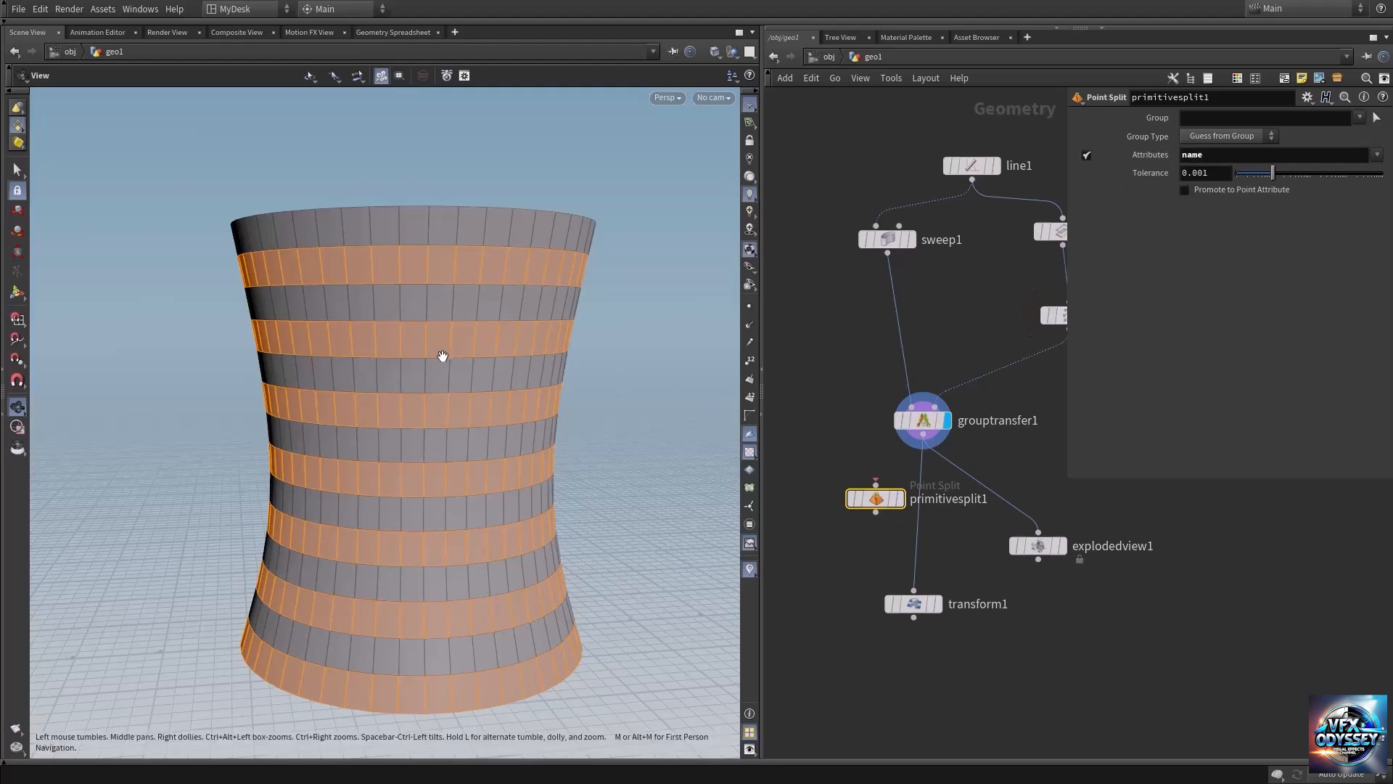
Move the Primitive Split node aside and insert an Attribute Create node between the Group Transfer and Transform nodes.
scroll(441, 358, "up", 4)
left_click_drag(451, 235, 472, 304)
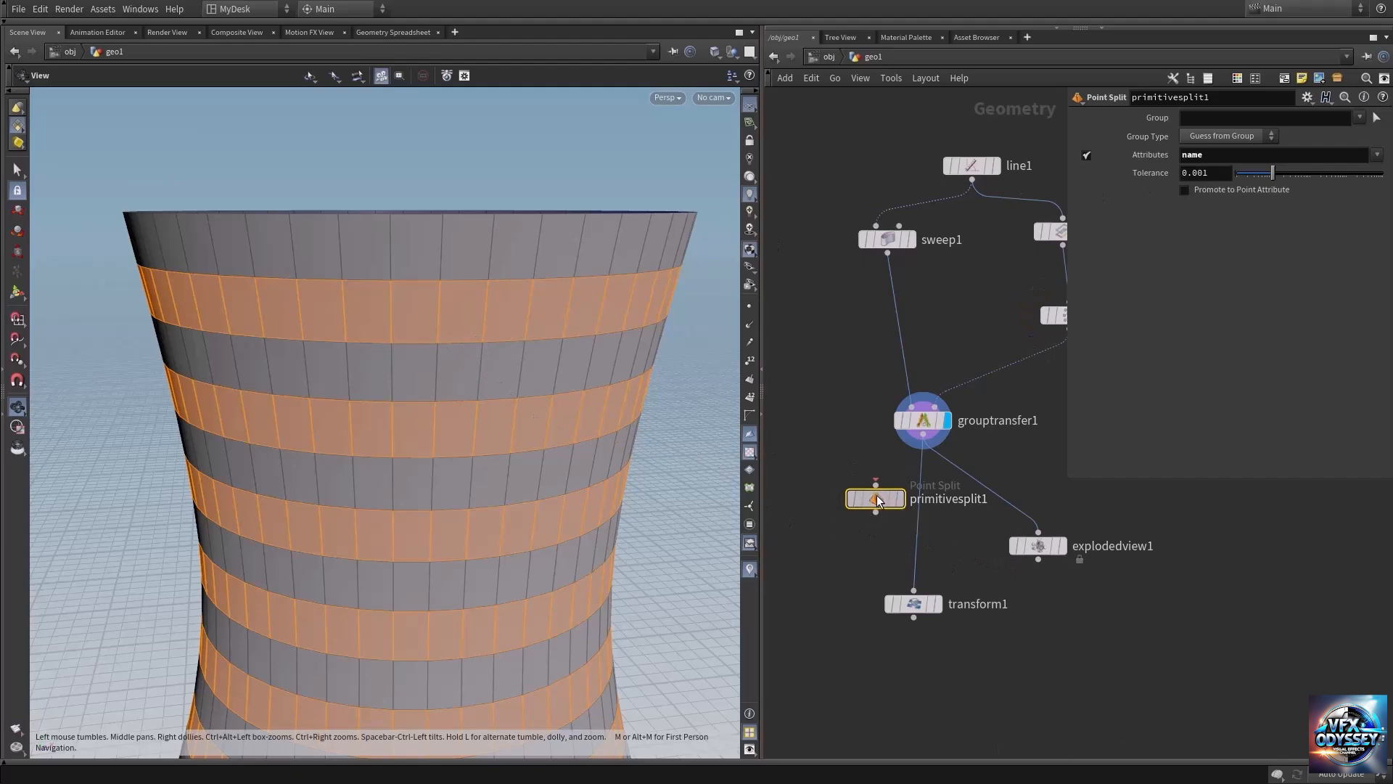
left_click_drag(876, 496, 833, 526)
mouse_move(965, 529)
middle_mouse_down()
mouse_move(1043, 489)
mouse_move(968, 528)
middle_mouse_up()
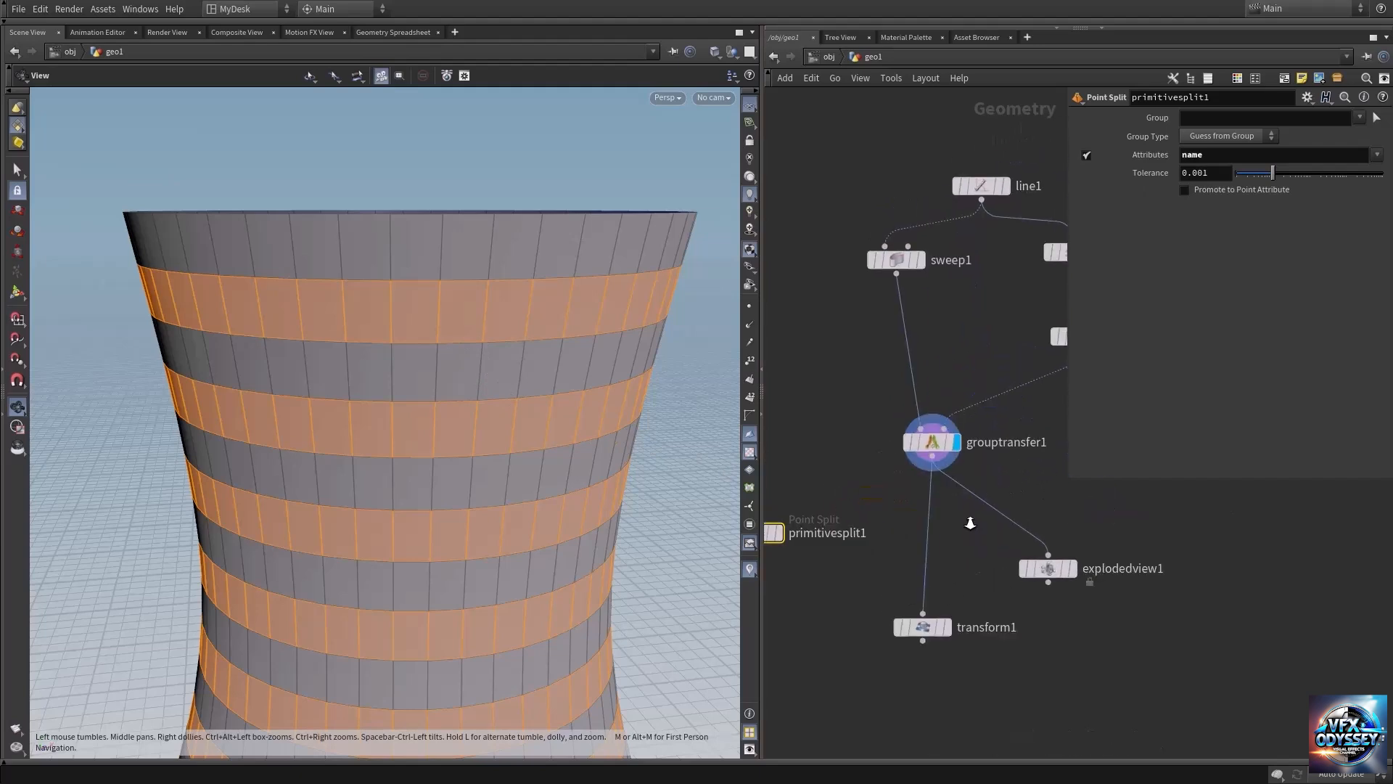
key("Tab")
type("a")
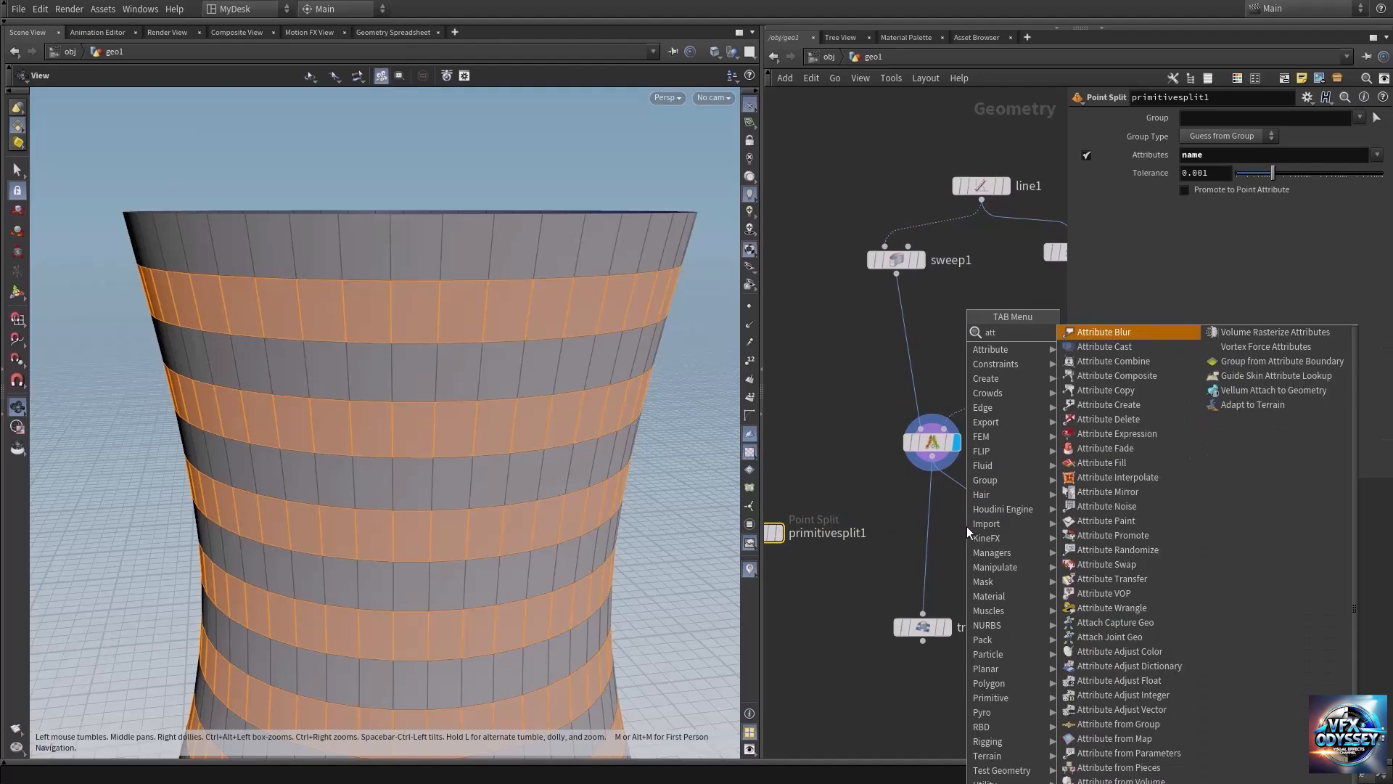
type("ttcre")
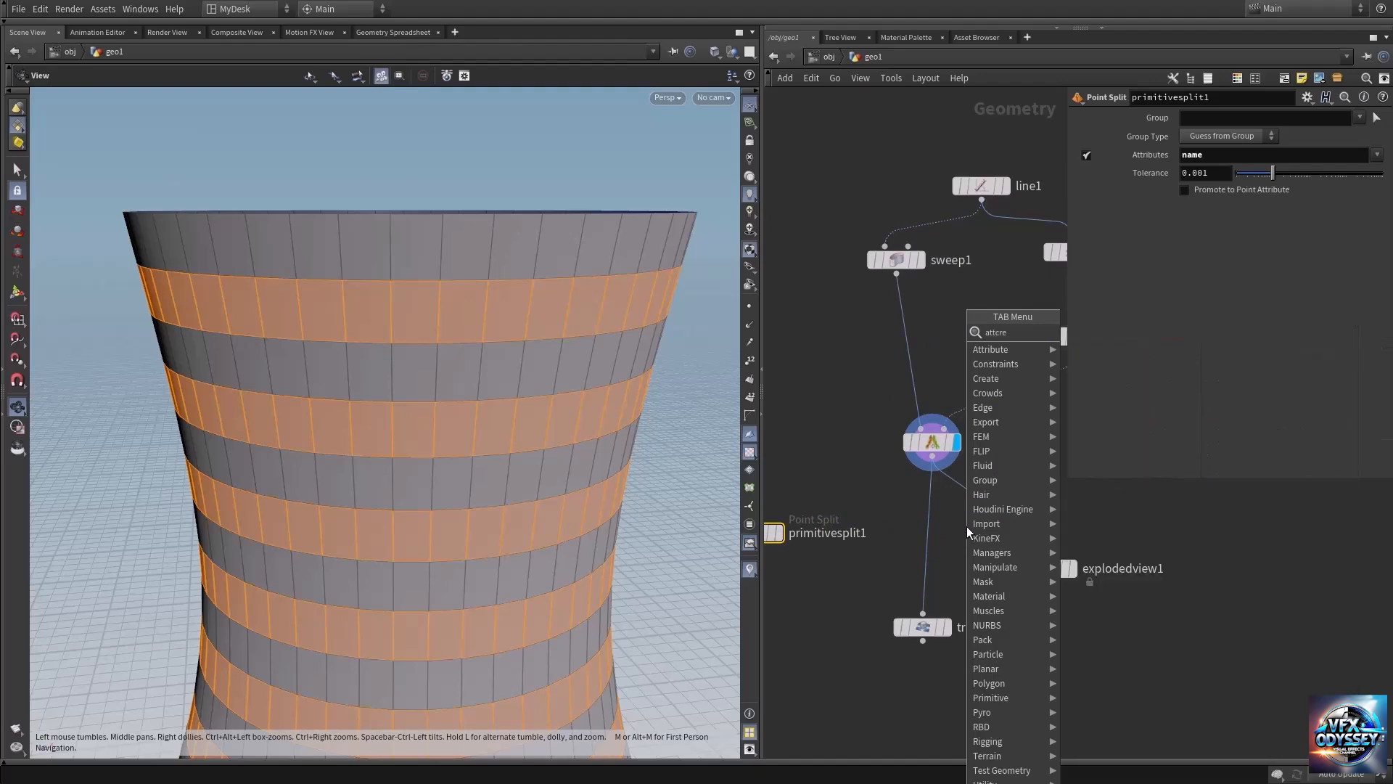
key("Return")
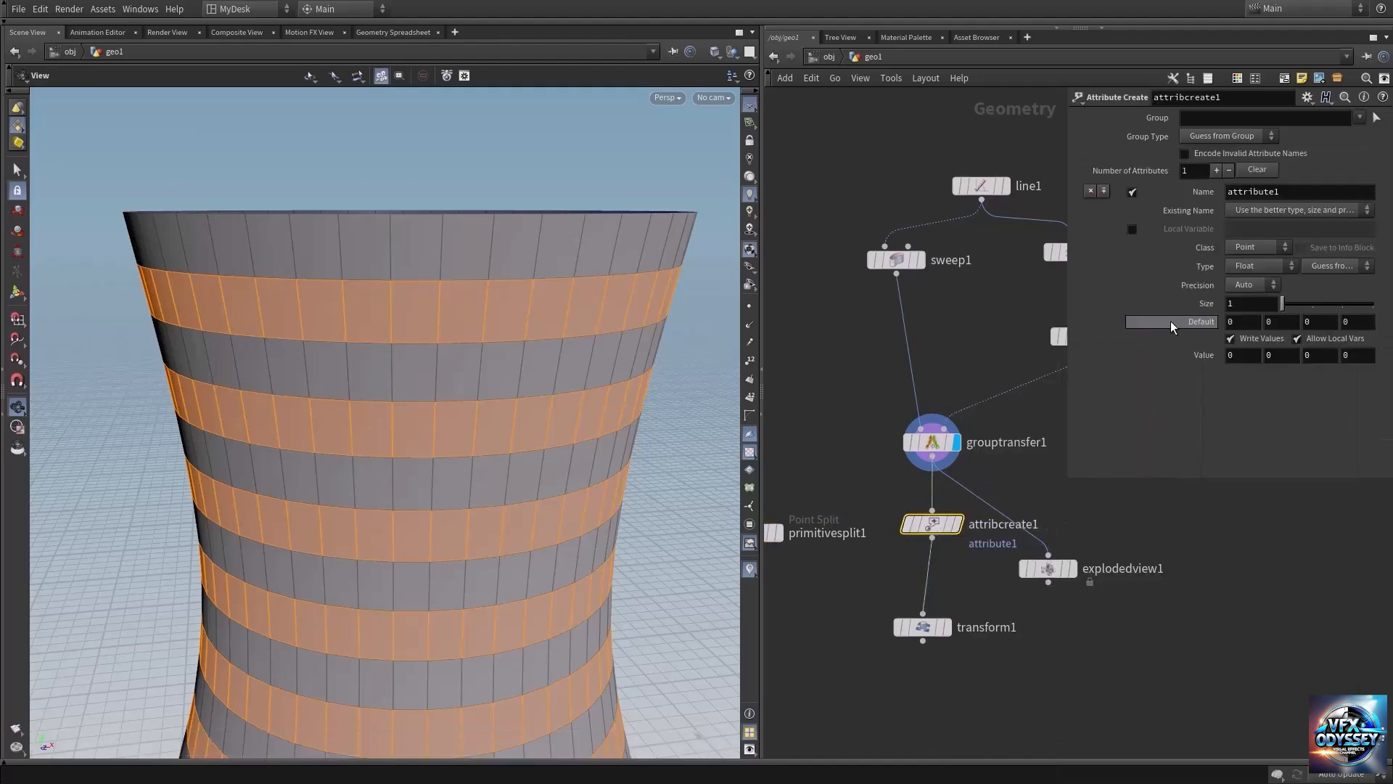
Set the created attribute's name to "name" in the Attribute Create node.
double_click(1310, 195)
type("name")
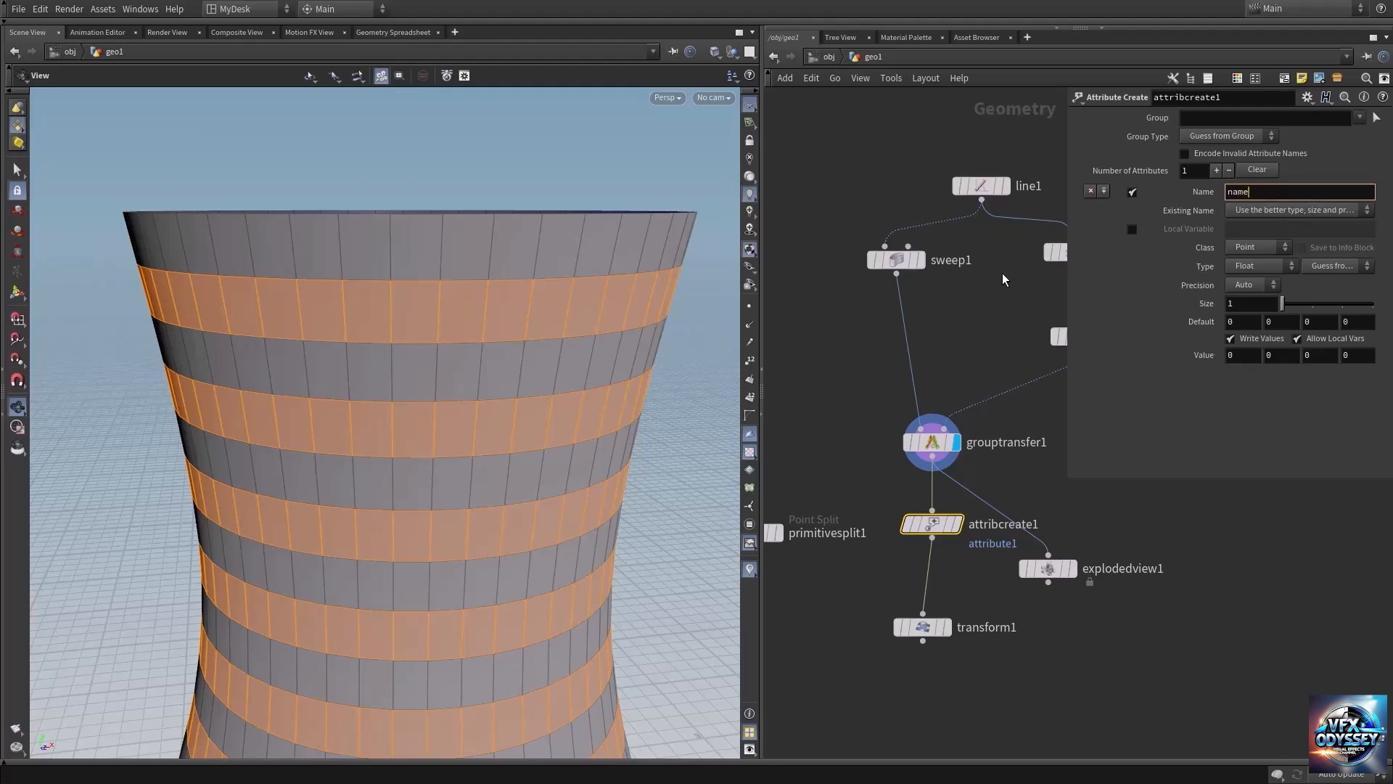
key("Return")
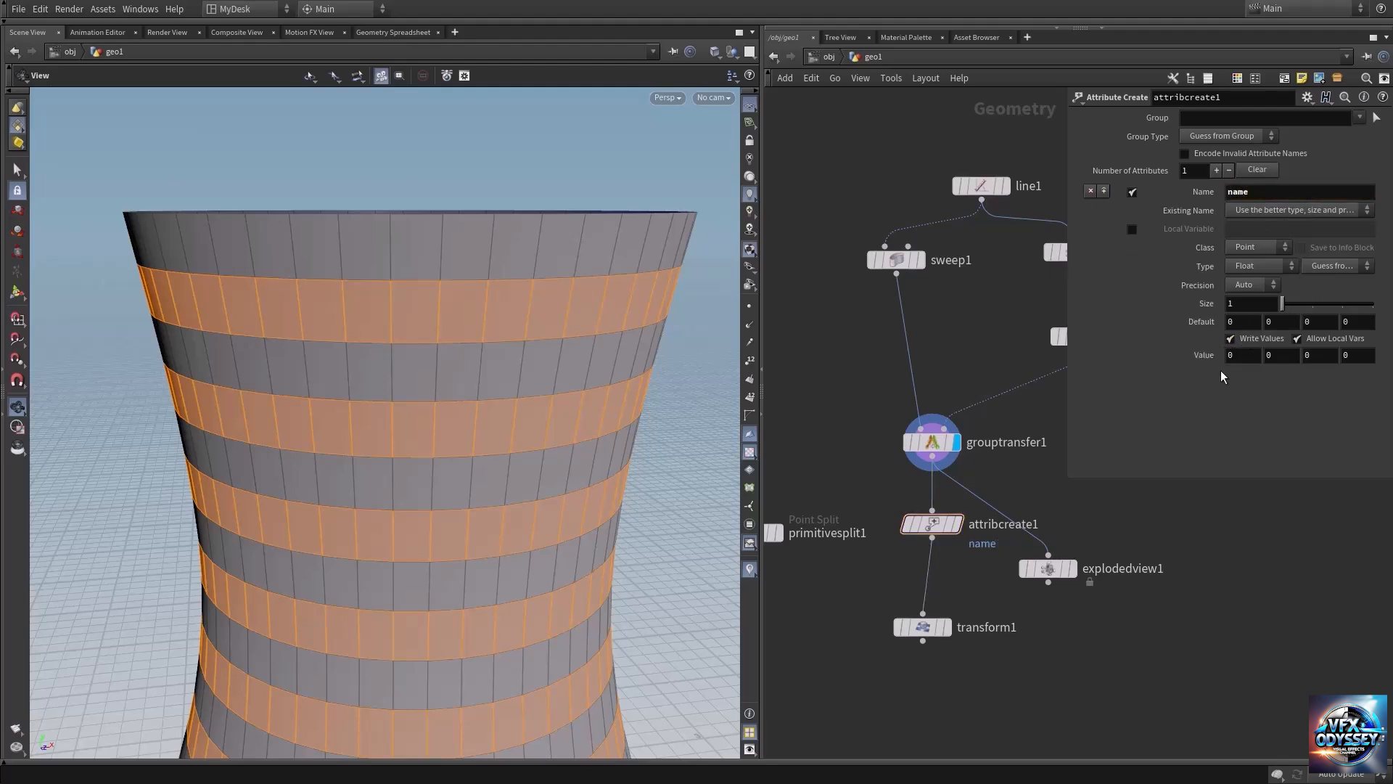
Duplicate the Attribute Create node and insert the copy between the original and the Transform node.
middle_click_drag(980, 572, 992, 516)
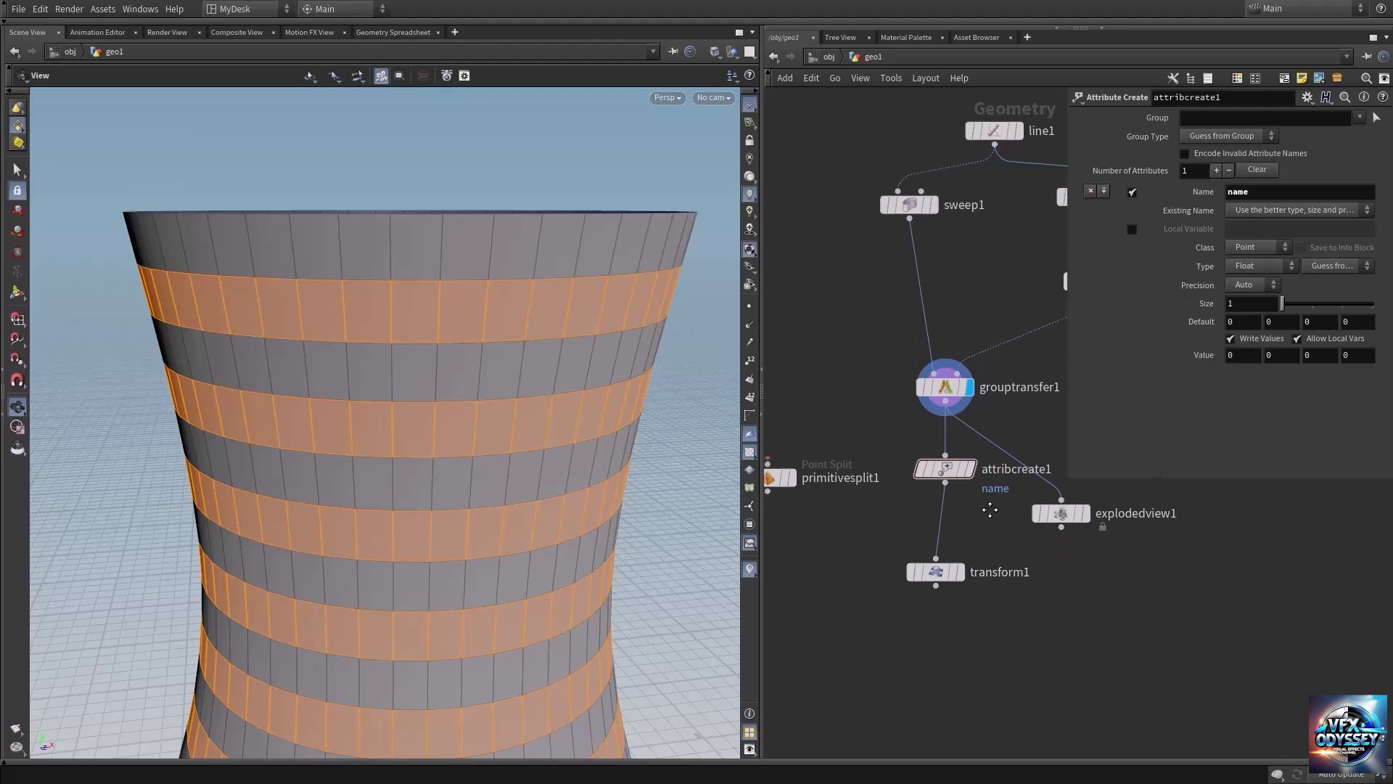
mouse_move(939, 470)
left_click_drag(937, 468, 946, 524, "alt")
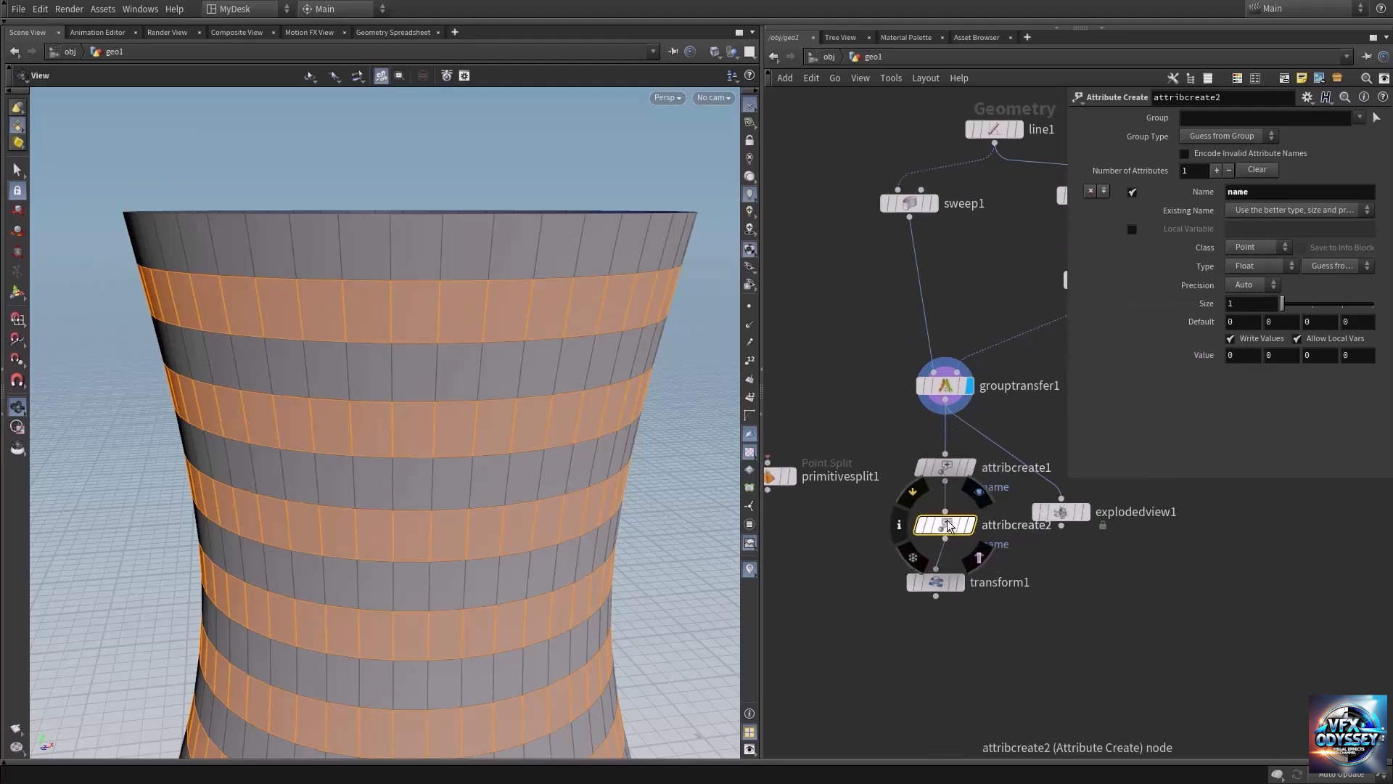
Limit the second Attribute Create node to the hight_rings group and set its first value to 1.
left_click(1359, 116)
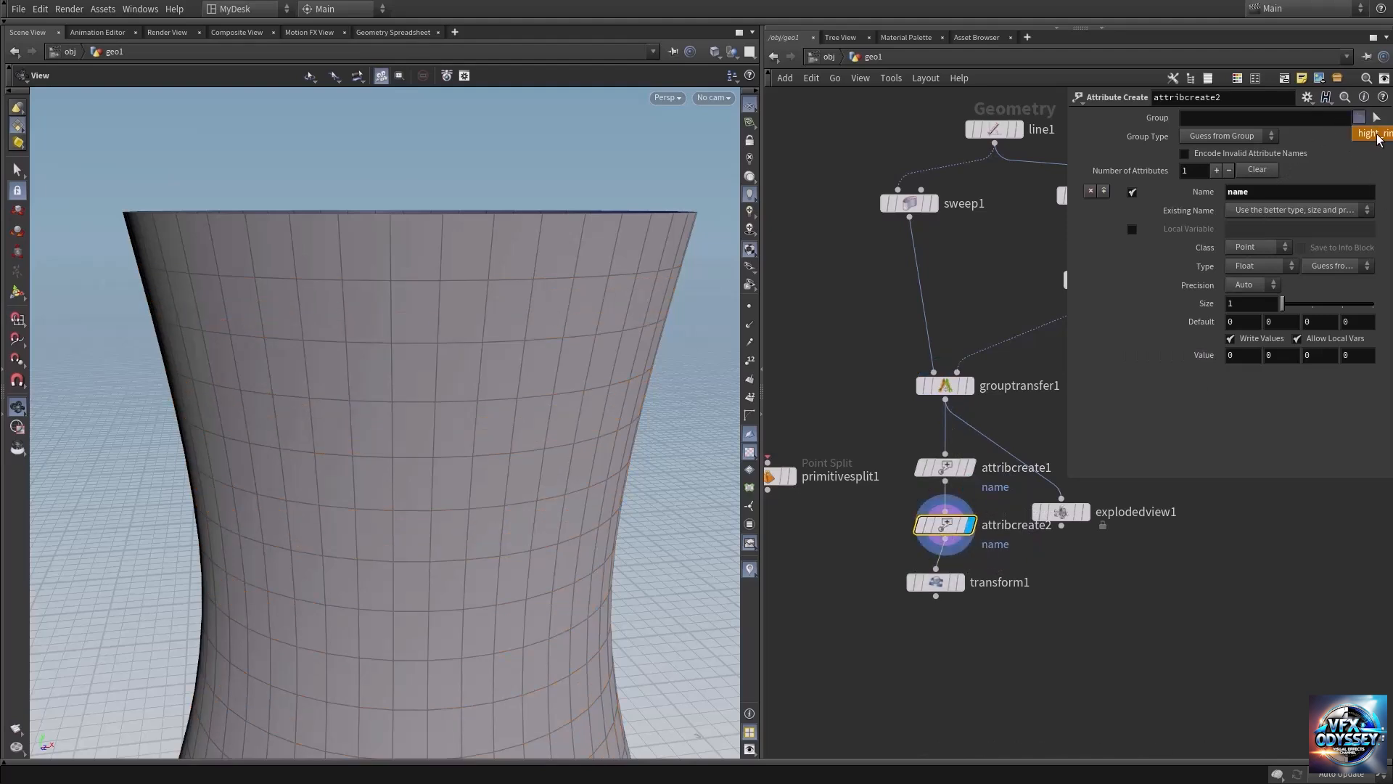
left_click(1373, 133)
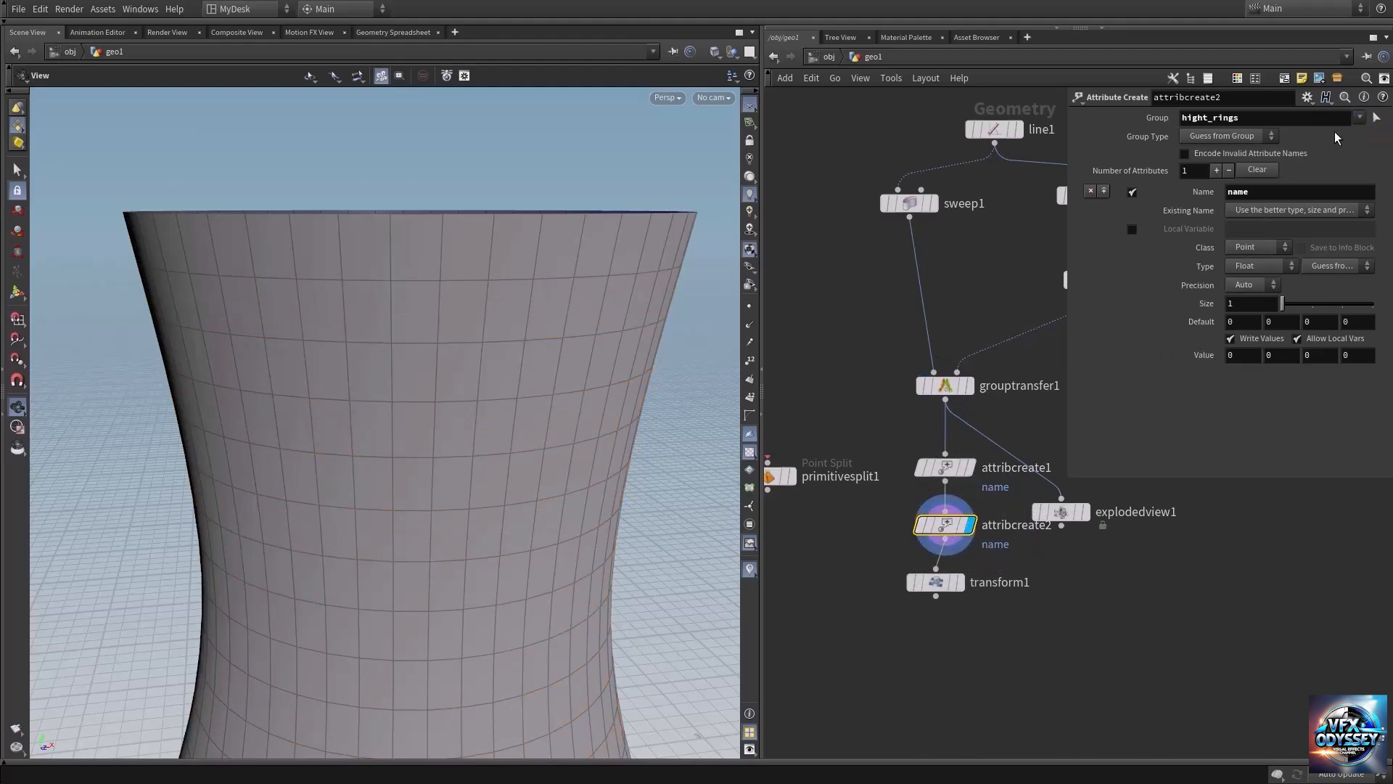
left_click(1231, 356)
type("1")
left_click(1077, 586)
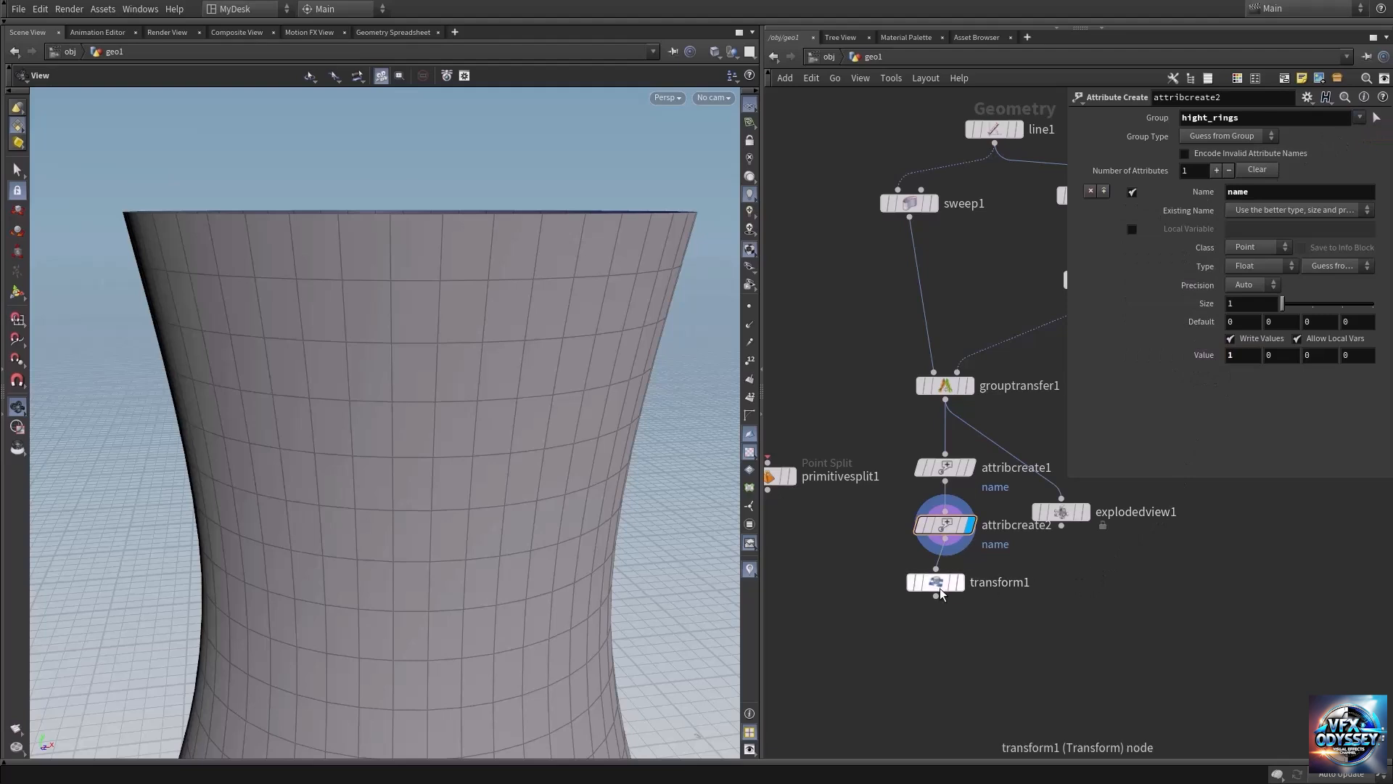
Move the Transform node farther down to leave room beneath the second Attribute Create node.
left_click_drag(943, 585, 940, 664)
middle_click_drag(903, 590, 938, 556)
left_click(972, 493)
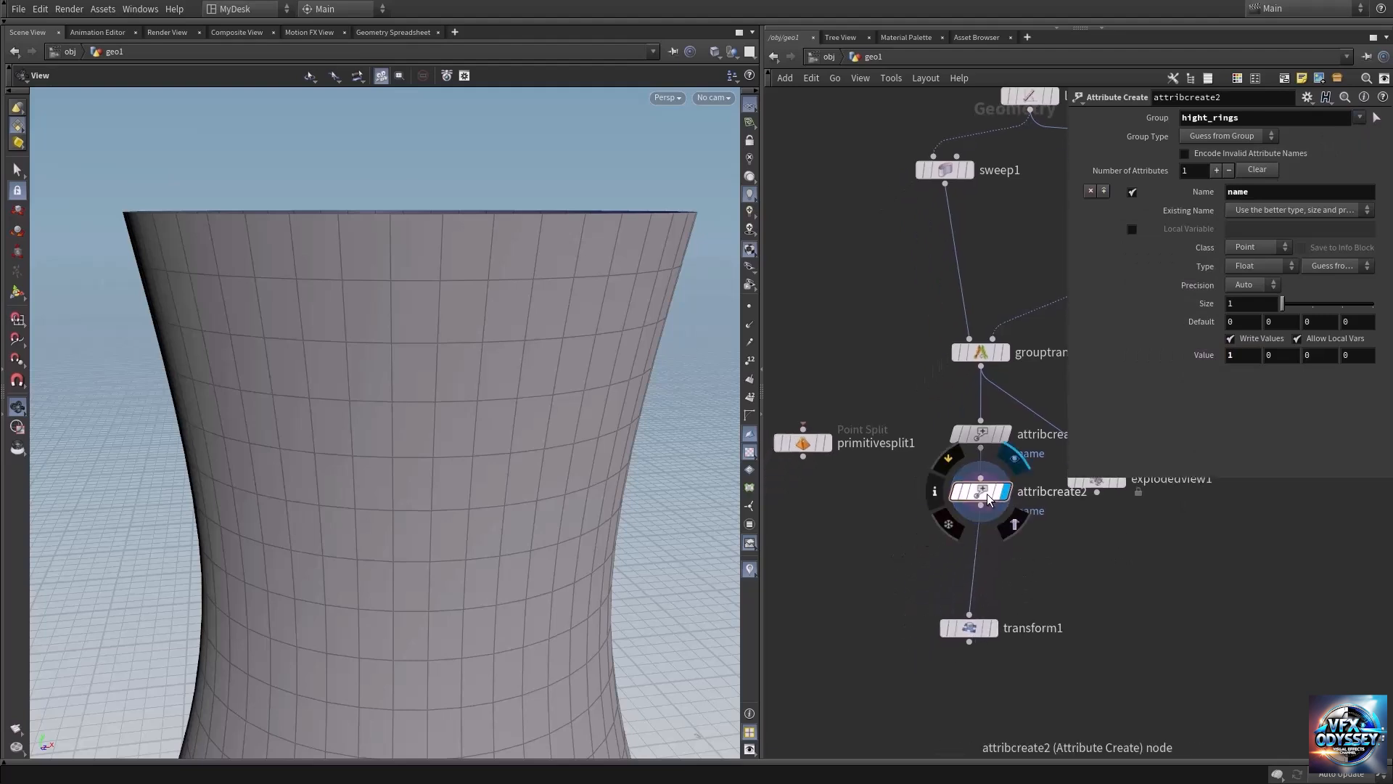
Examine the second Attribute Create node's name values in the geometry spreadsheet, sorted by name, and return to the 3D scene.
left_click(406, 32)
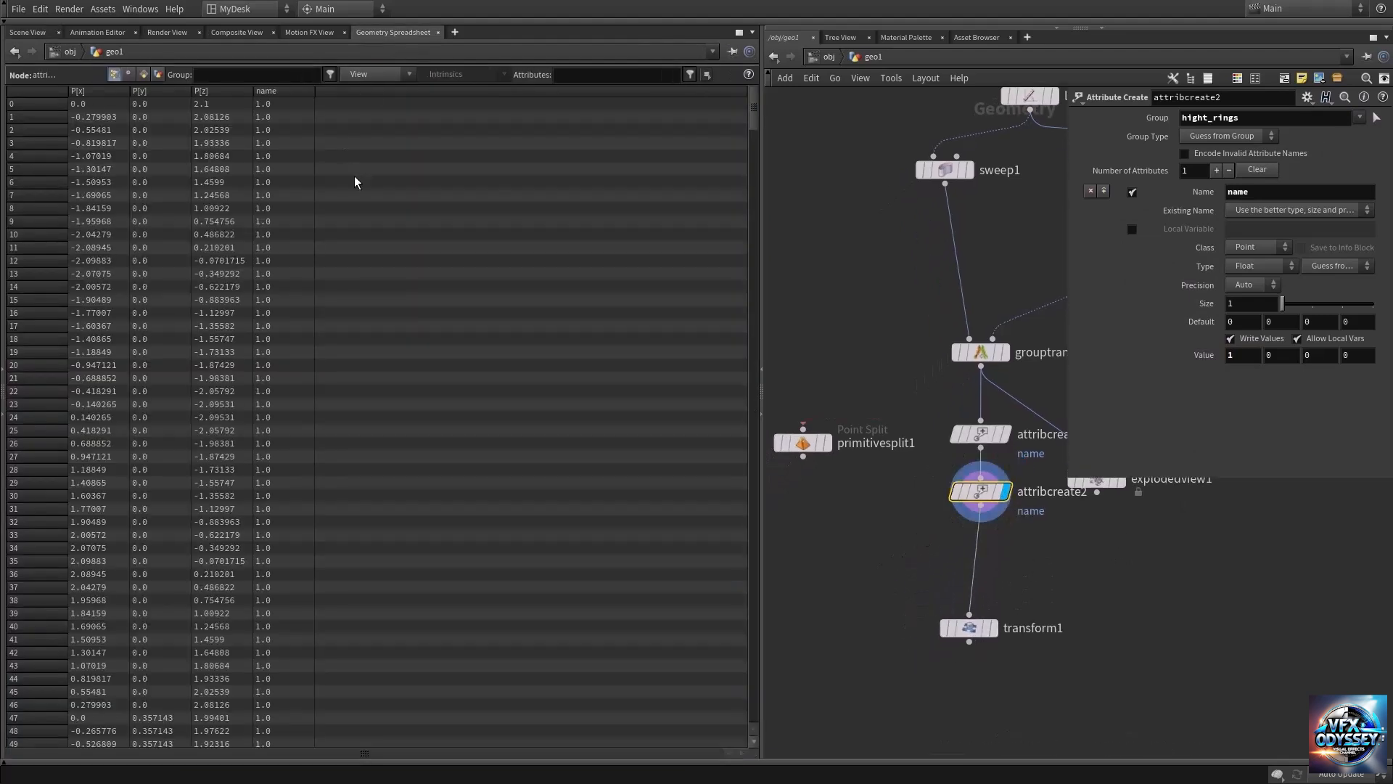
left_click(285, 93)
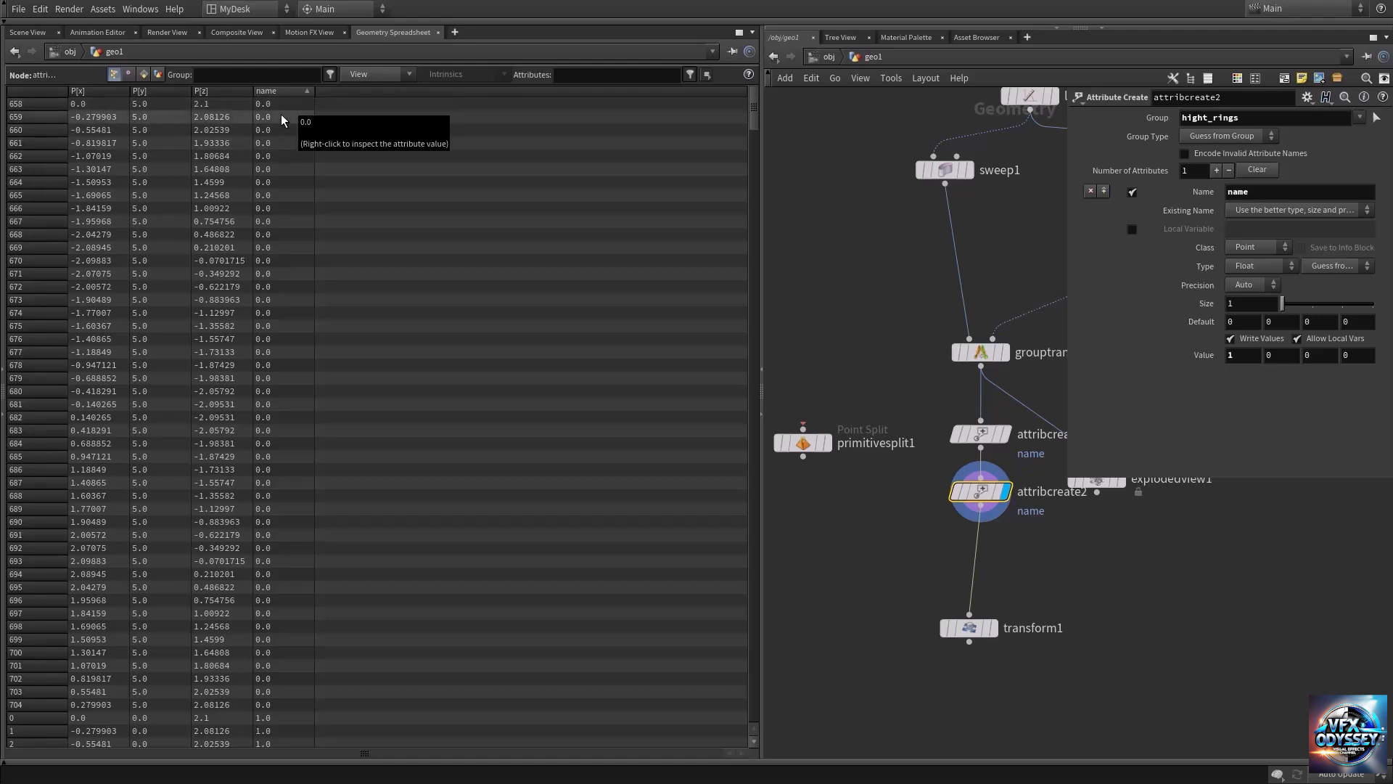
left_click(27, 32)
Insert the Primitive Split node between the second Attribute Create and Transform nodes, display it and check its node information.
left_click_drag(807, 447, 974, 572)
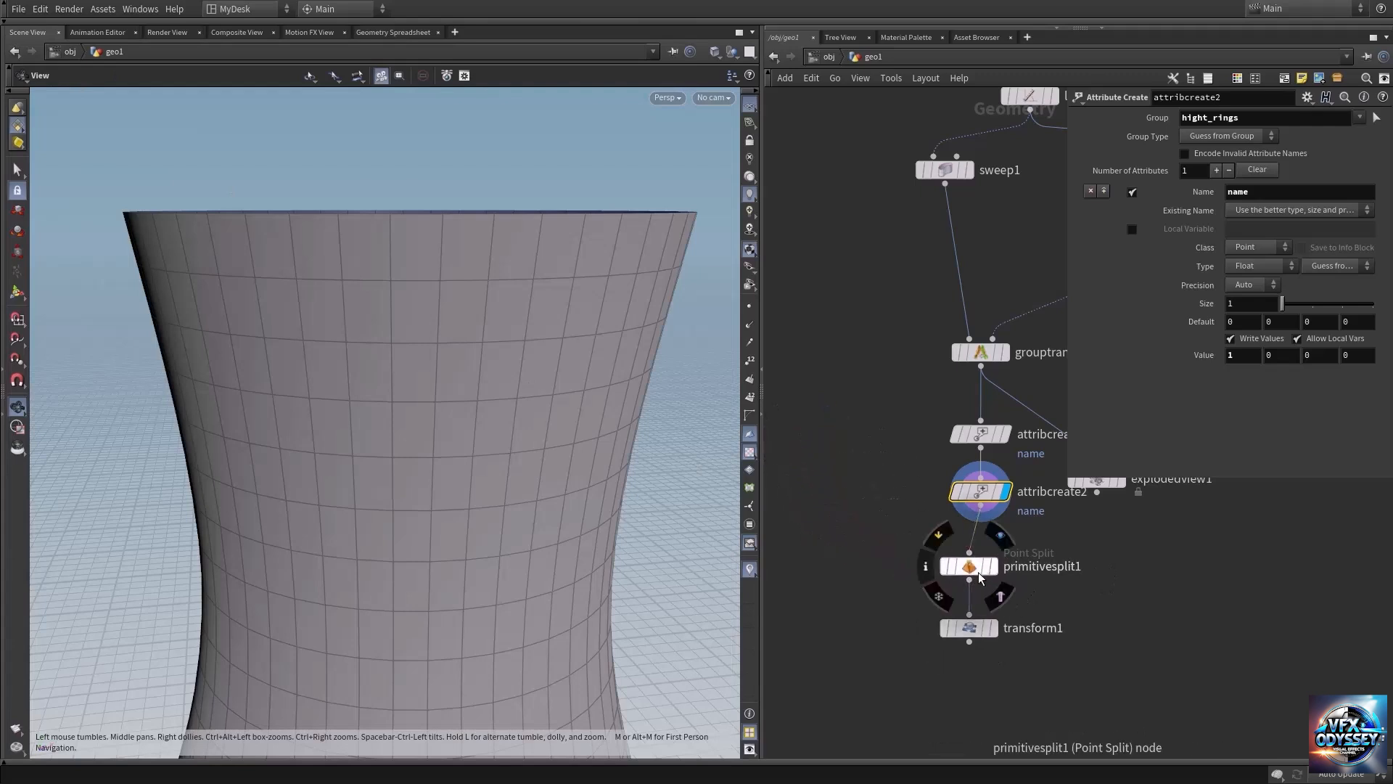
left_click(997, 541)
left_click(977, 565)
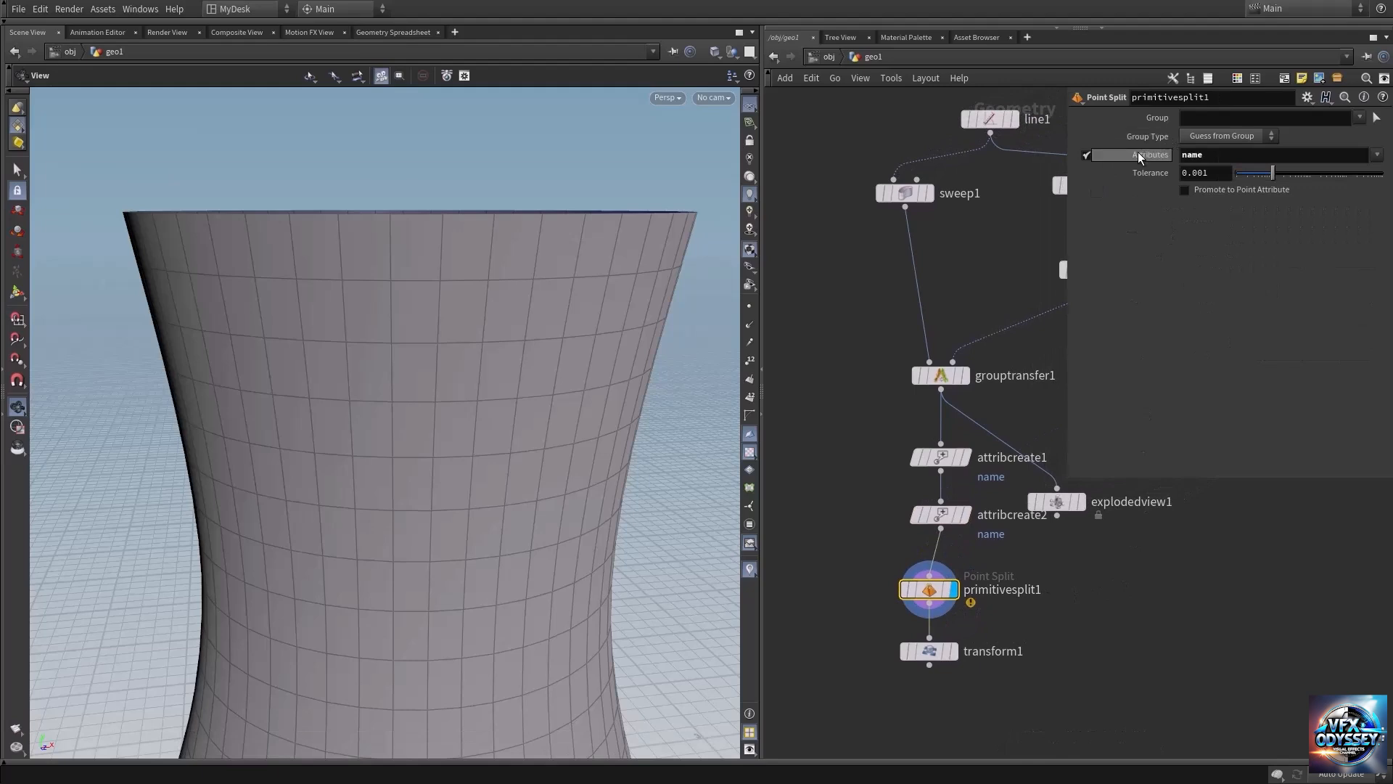
middle_click(933, 598)
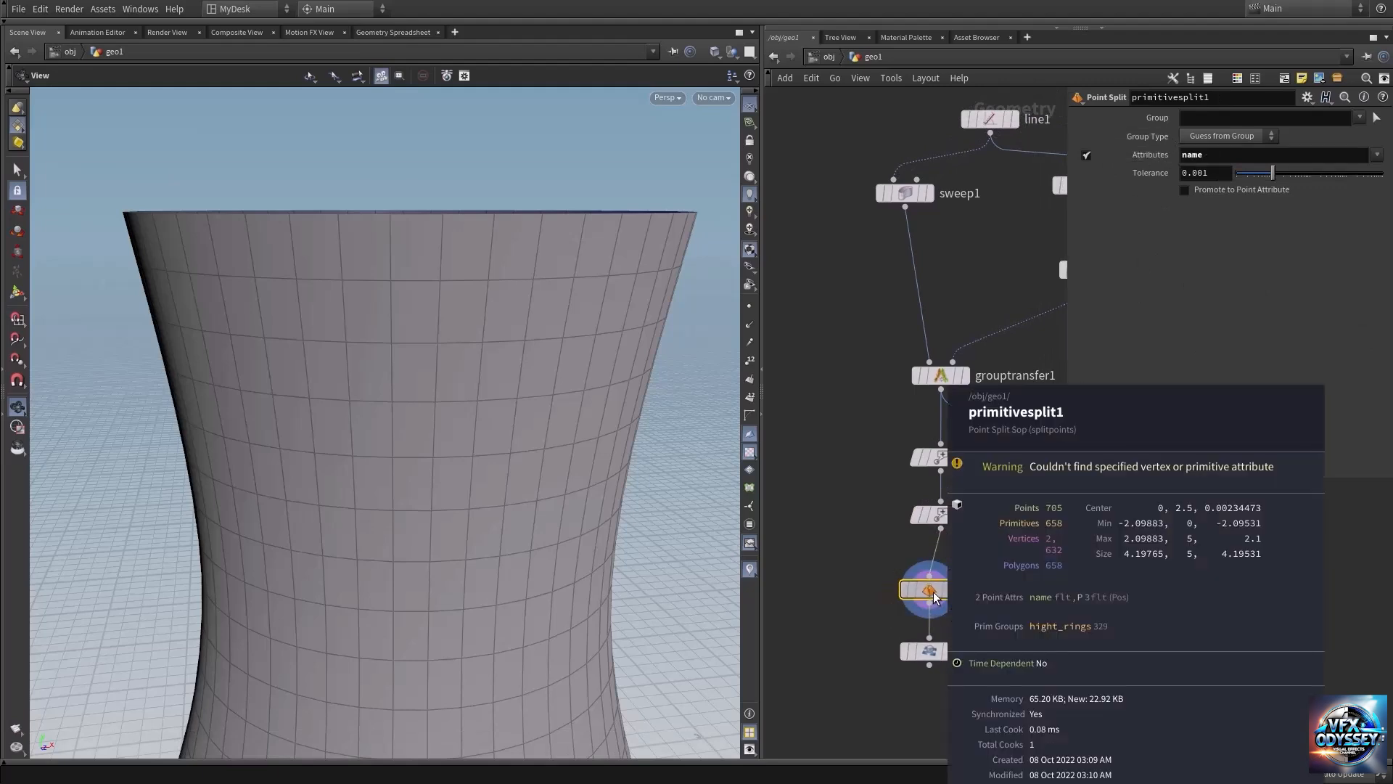
left_click_drag(934, 595, 926, 616)
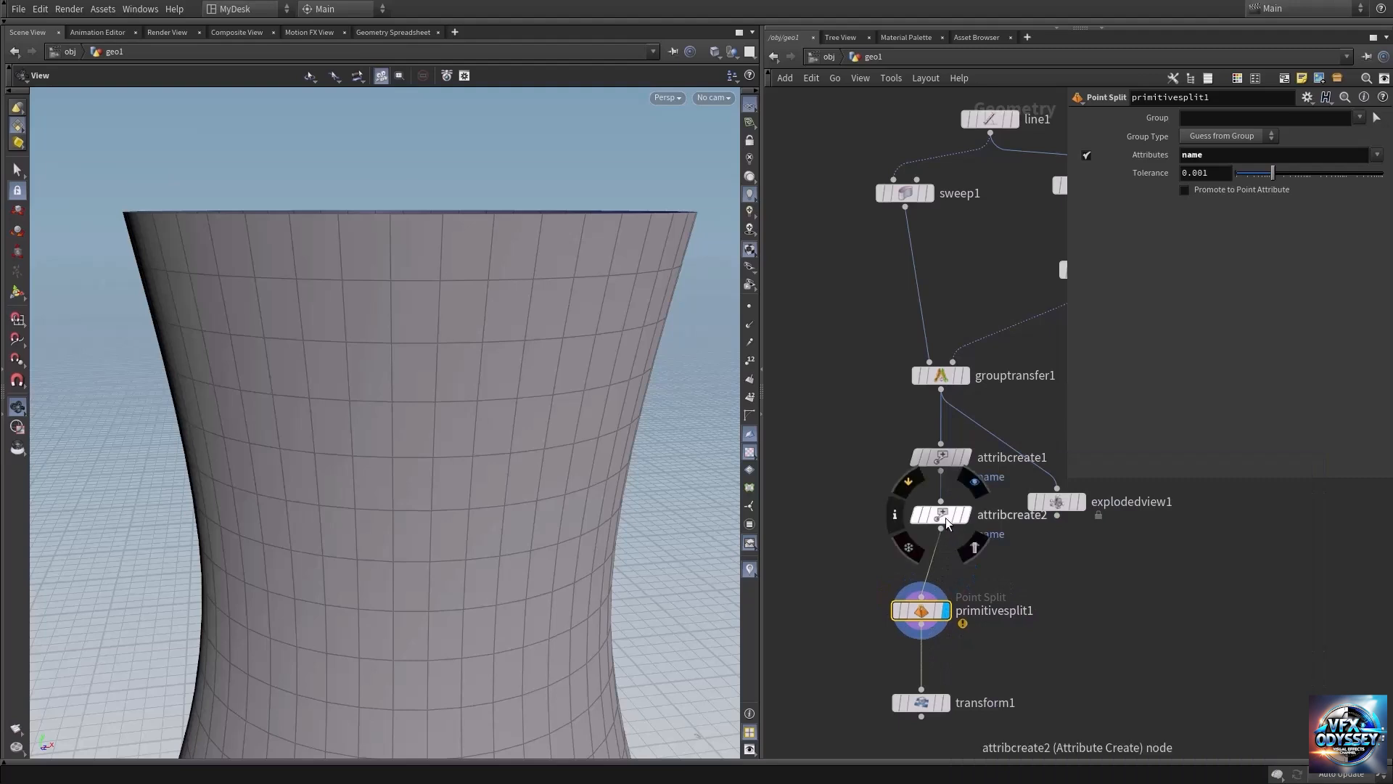
Set the attribute class to Primitive in both Attribute Create nodes and line up the Primitive Split node beneath them.
left_click(934, 458)
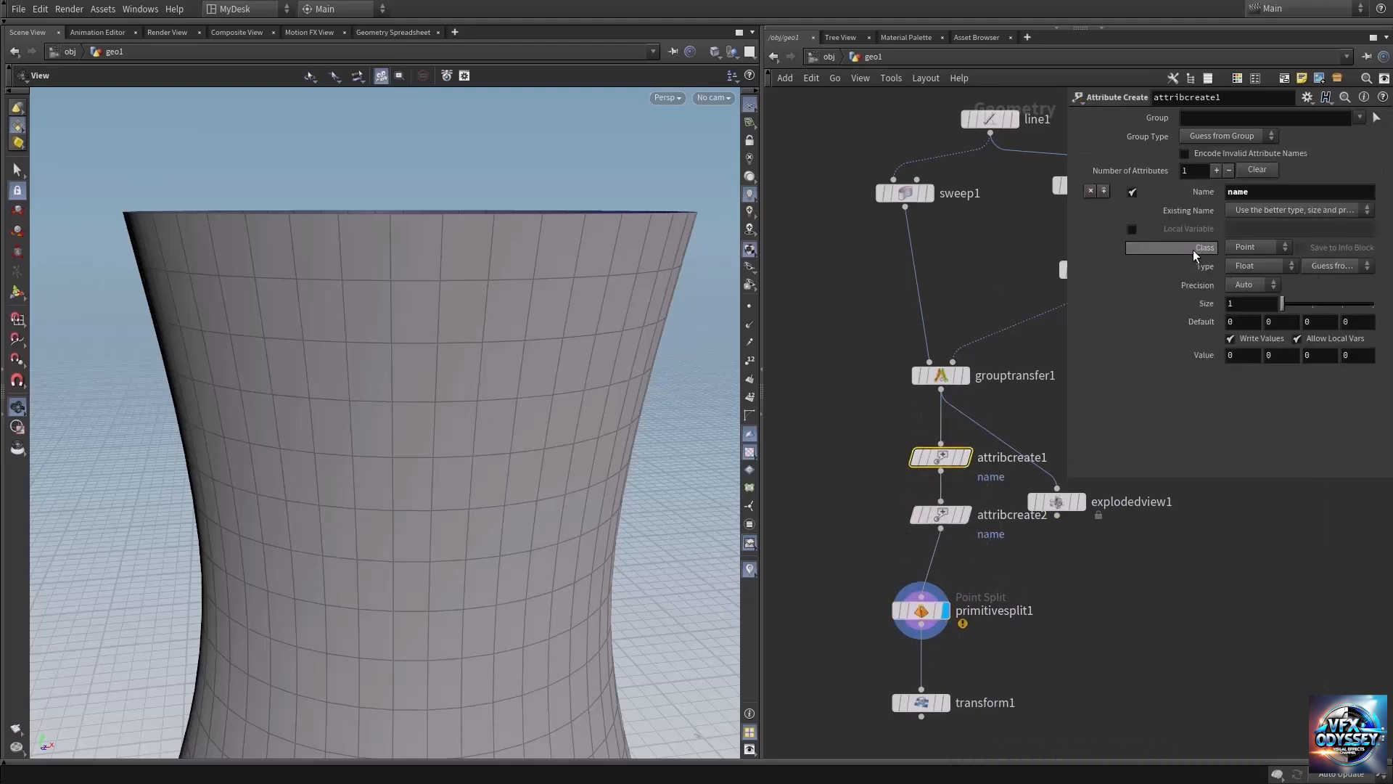
left_click(1242, 246)
left_click(947, 515)
left_click(1256, 248)
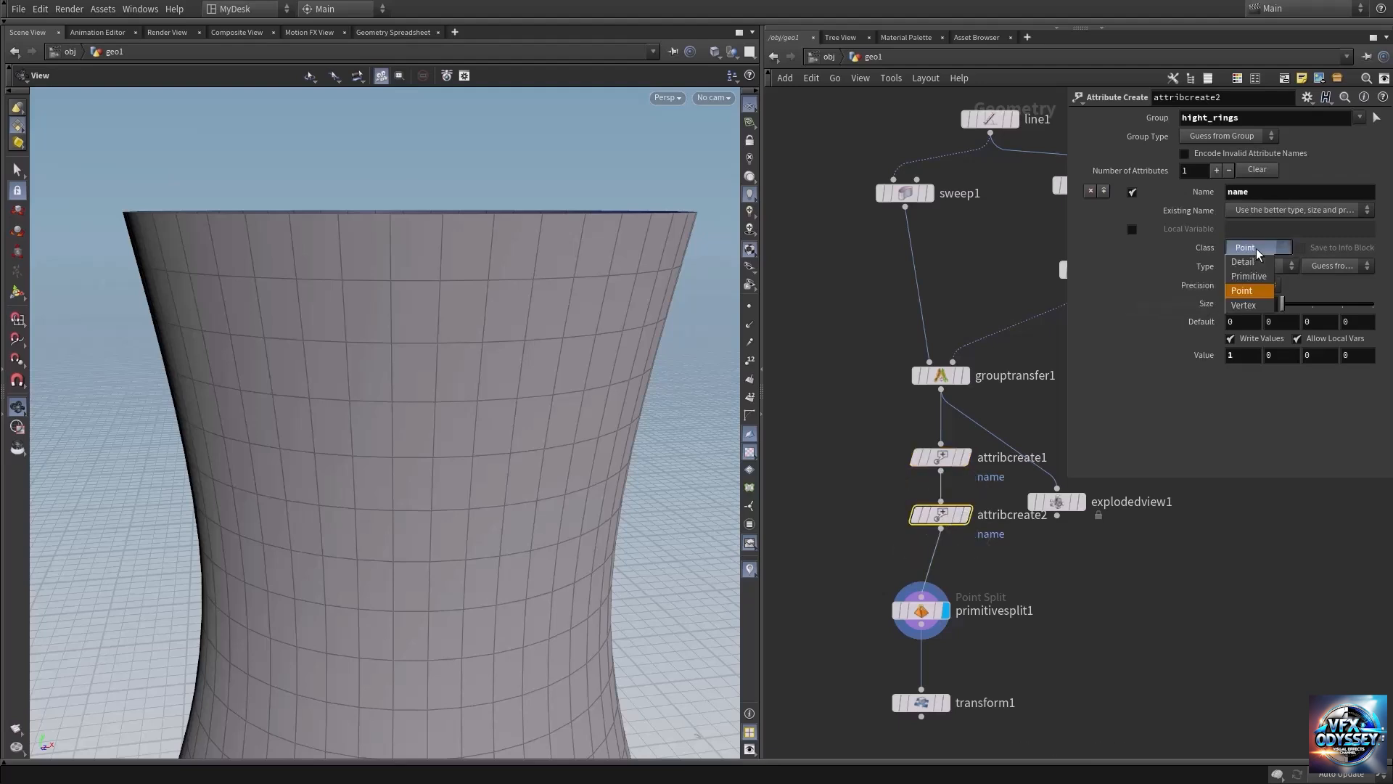
left_click(1249, 276)
middle_click_drag(1074, 641, 1070, 568)
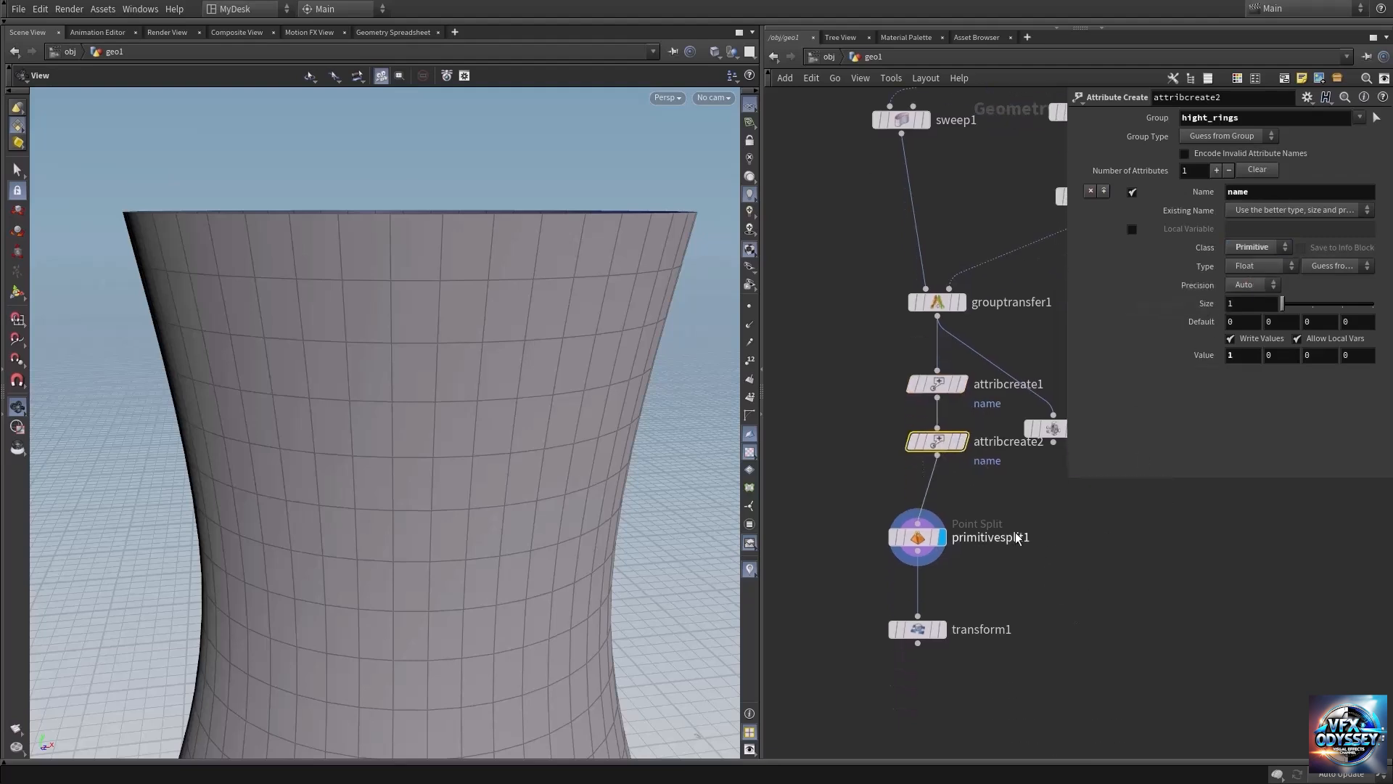
left_click_drag(927, 546, 953, 535)
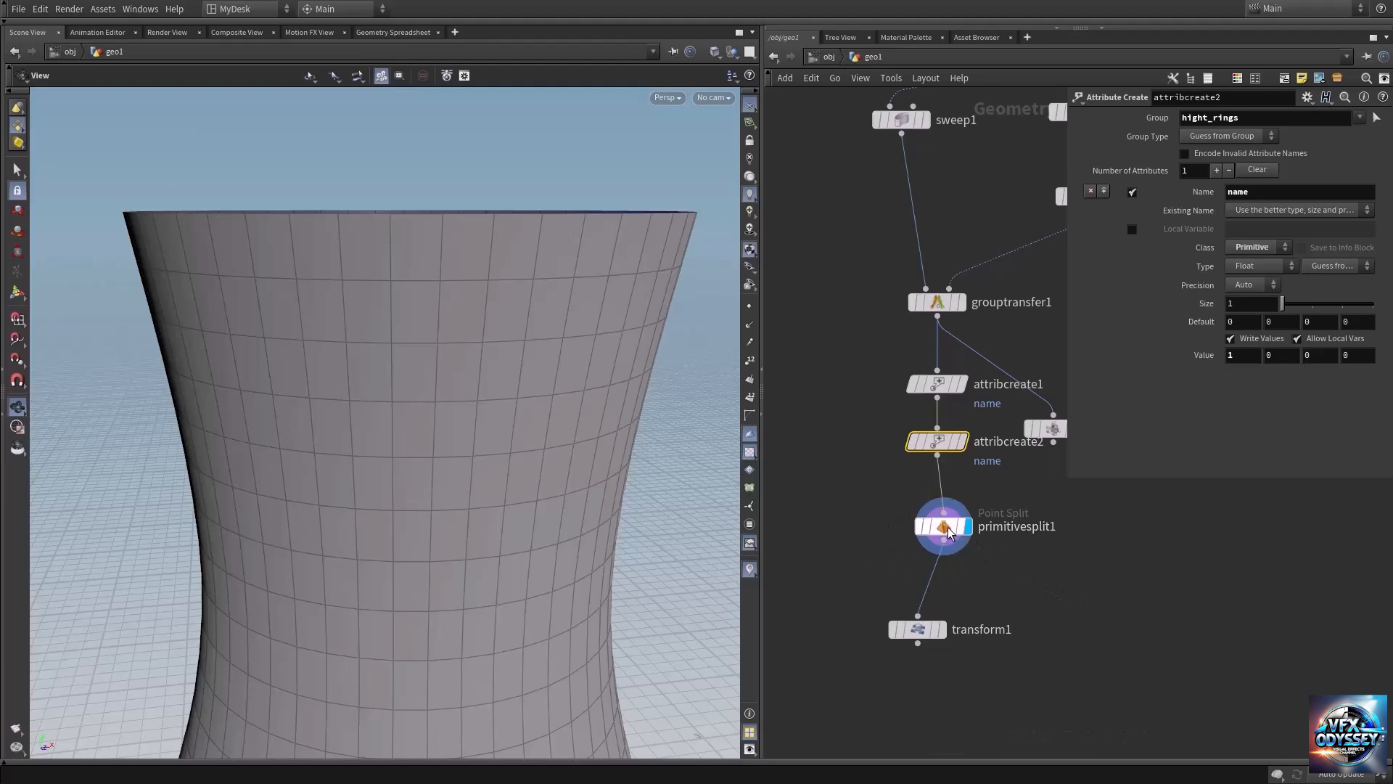
Move the Exploded View node below the Primitive Split node and feed it from the split's output.
middle_click_drag(1091, 590, 999, 532)
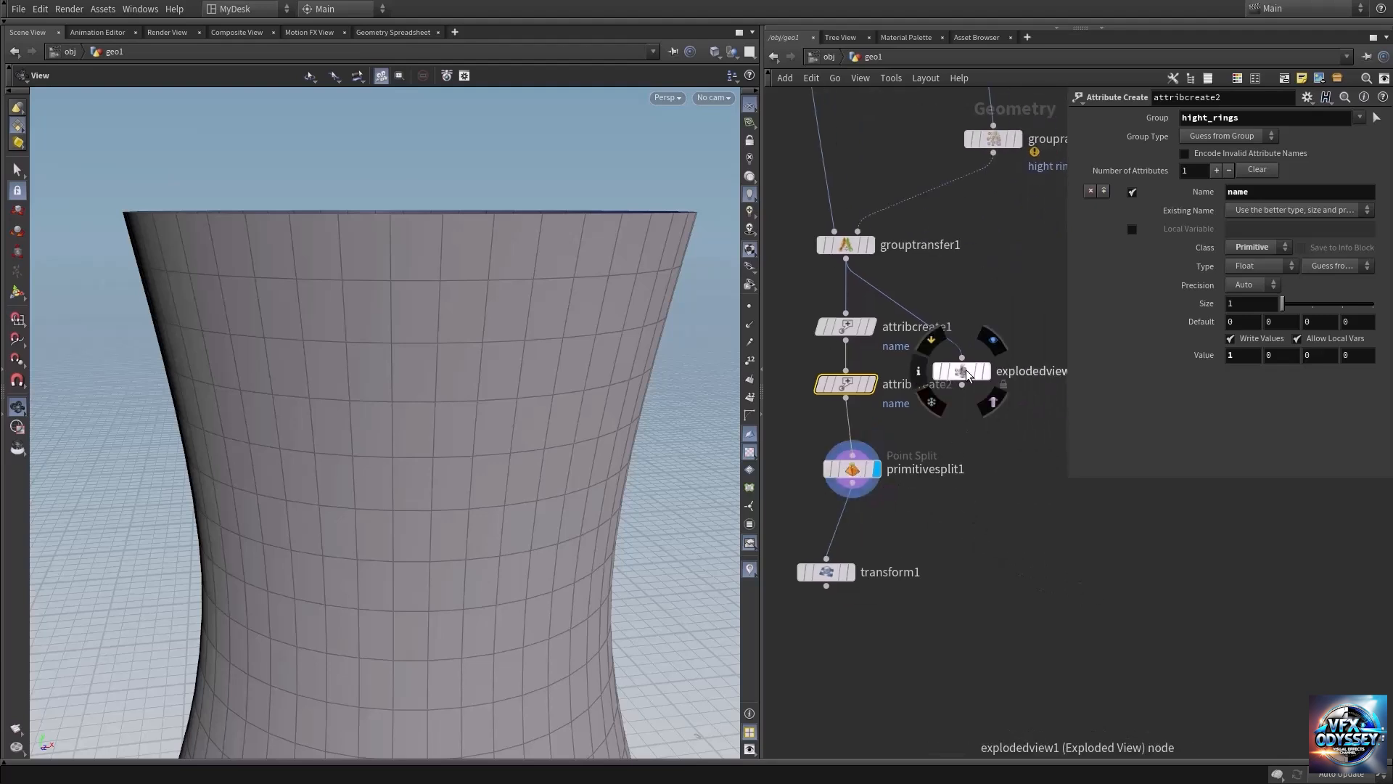
left_click_drag(965, 370, 1018, 594)
left_click(852, 484)
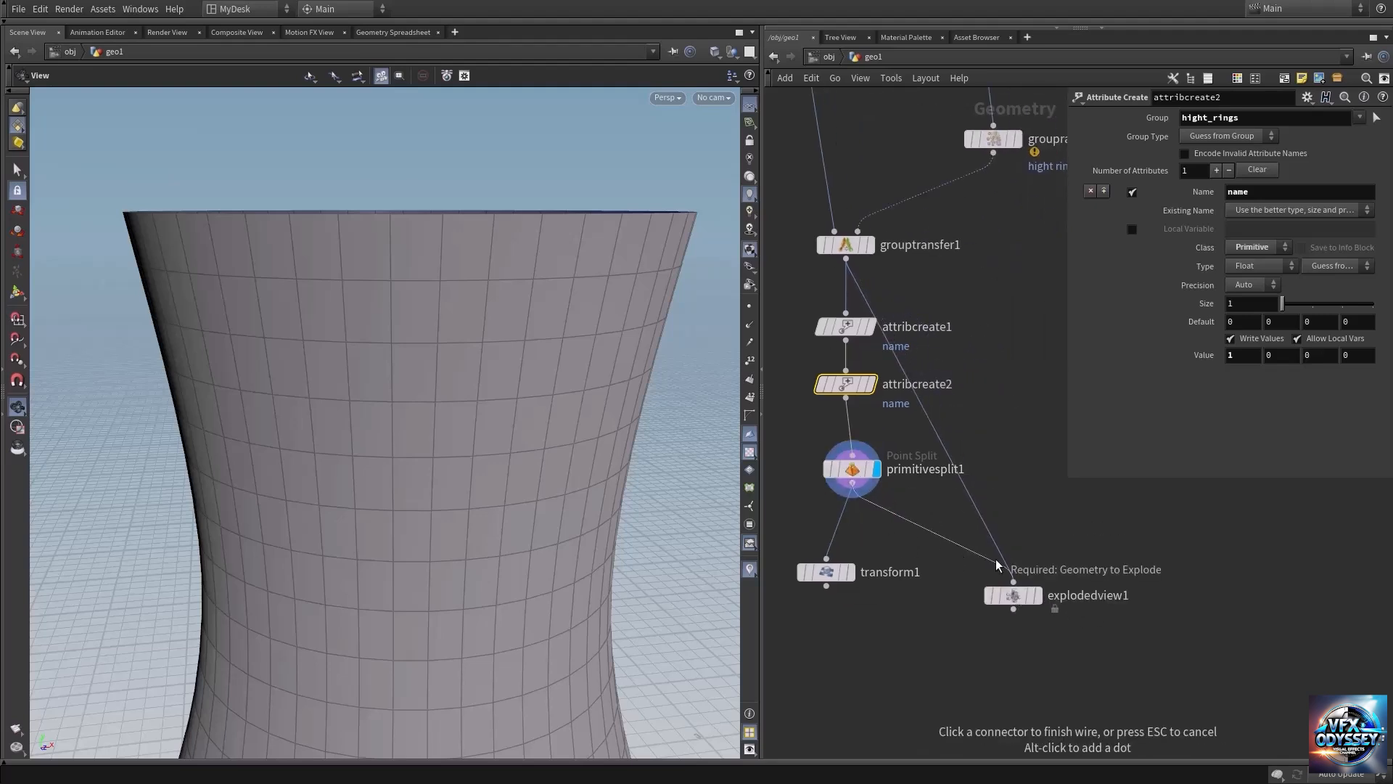
left_click(1014, 582)
Display the Exploded View node with Piece Elements set to Point and inspect the separated rings from several angles.
mouse_move(1020, 587)
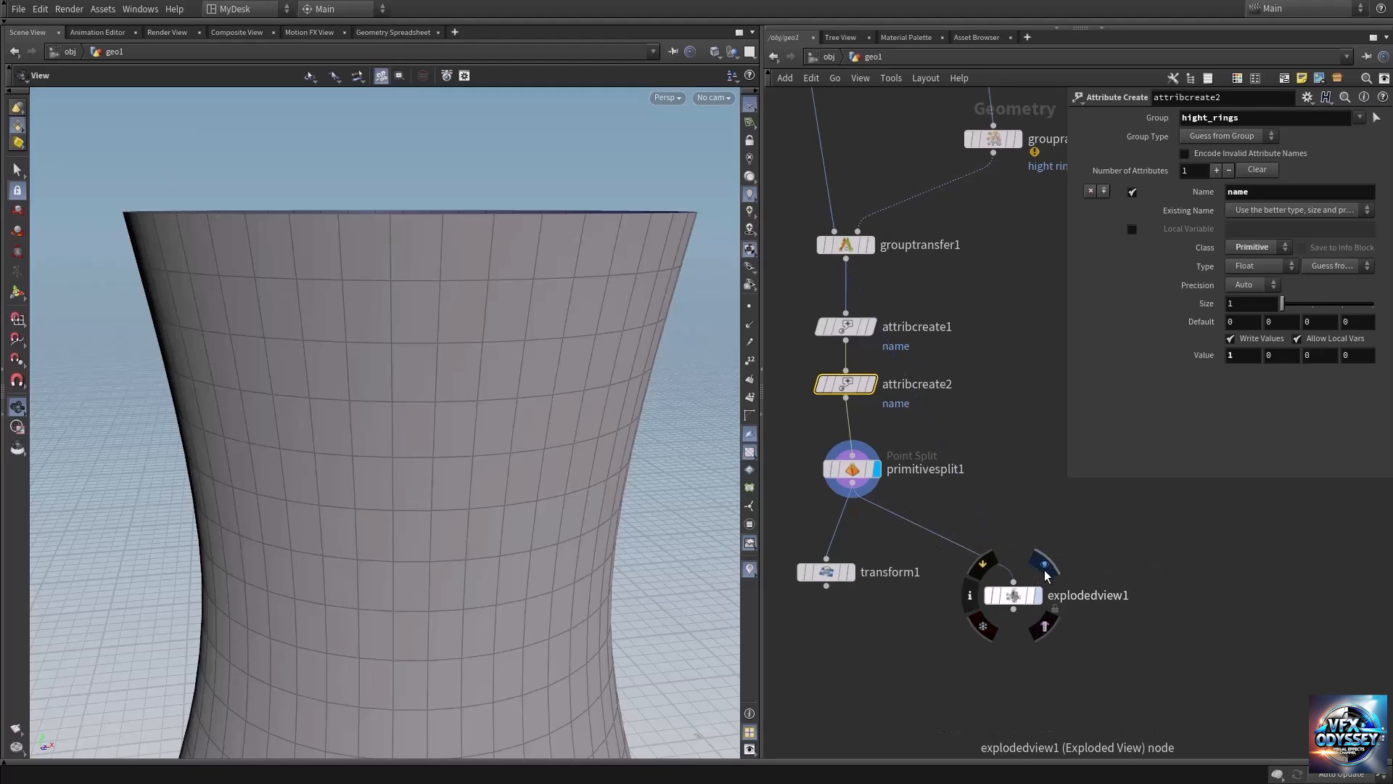
left_click(1045, 566)
left_click(1023, 596)
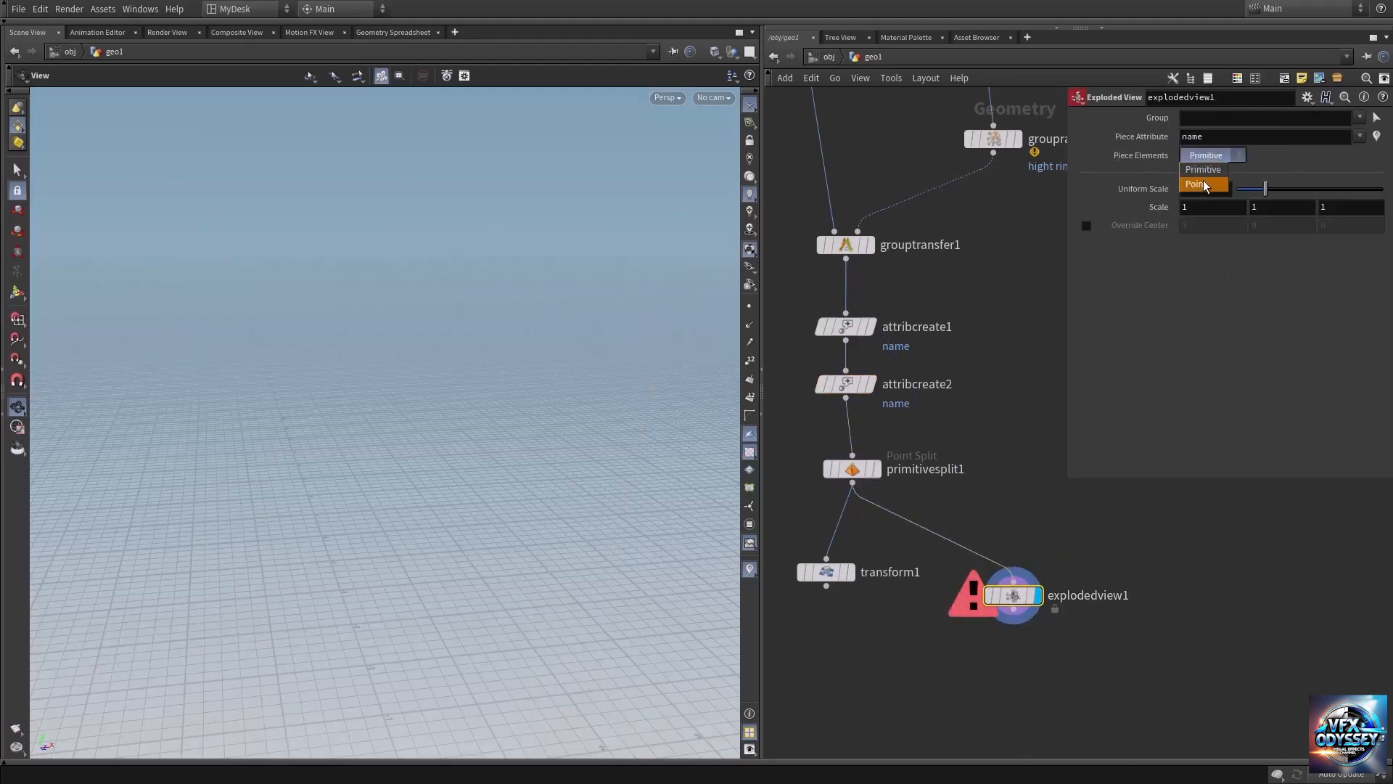
left_click(1203, 185)
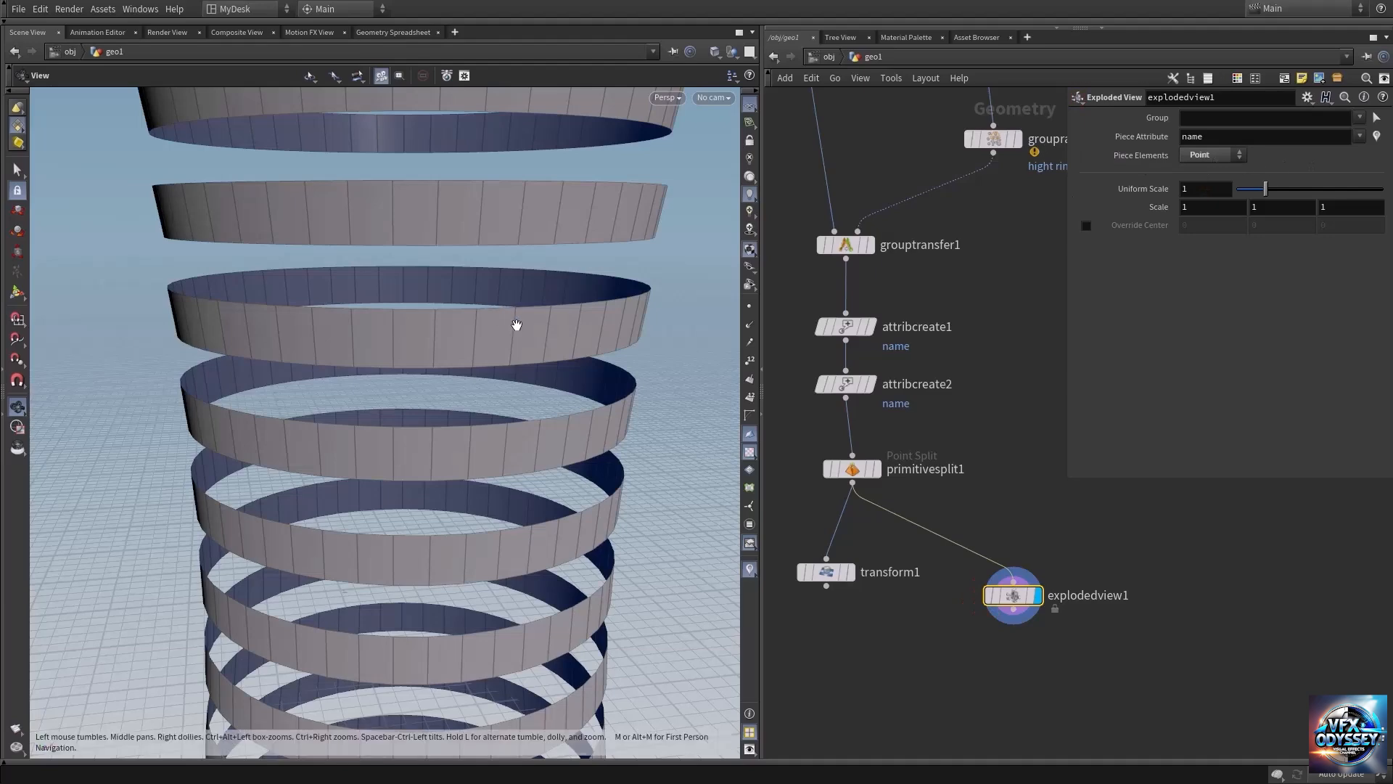
right_click_drag(620, 322, 252, 309)
left_click_drag(516, 361, 471, 323)
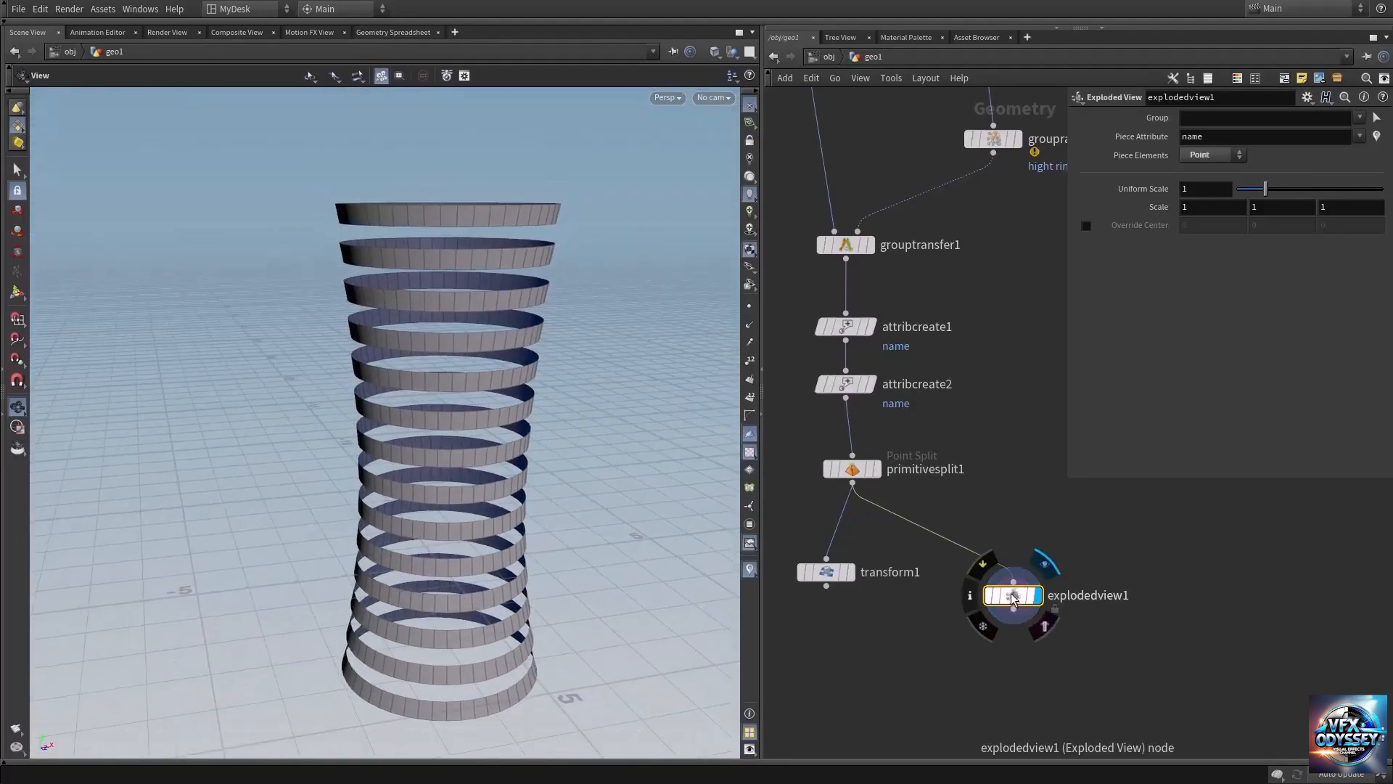
Delete the Exploded View node, place the Transform node directly under the Primitive Split node and display the rotated rings.
key("Delete")
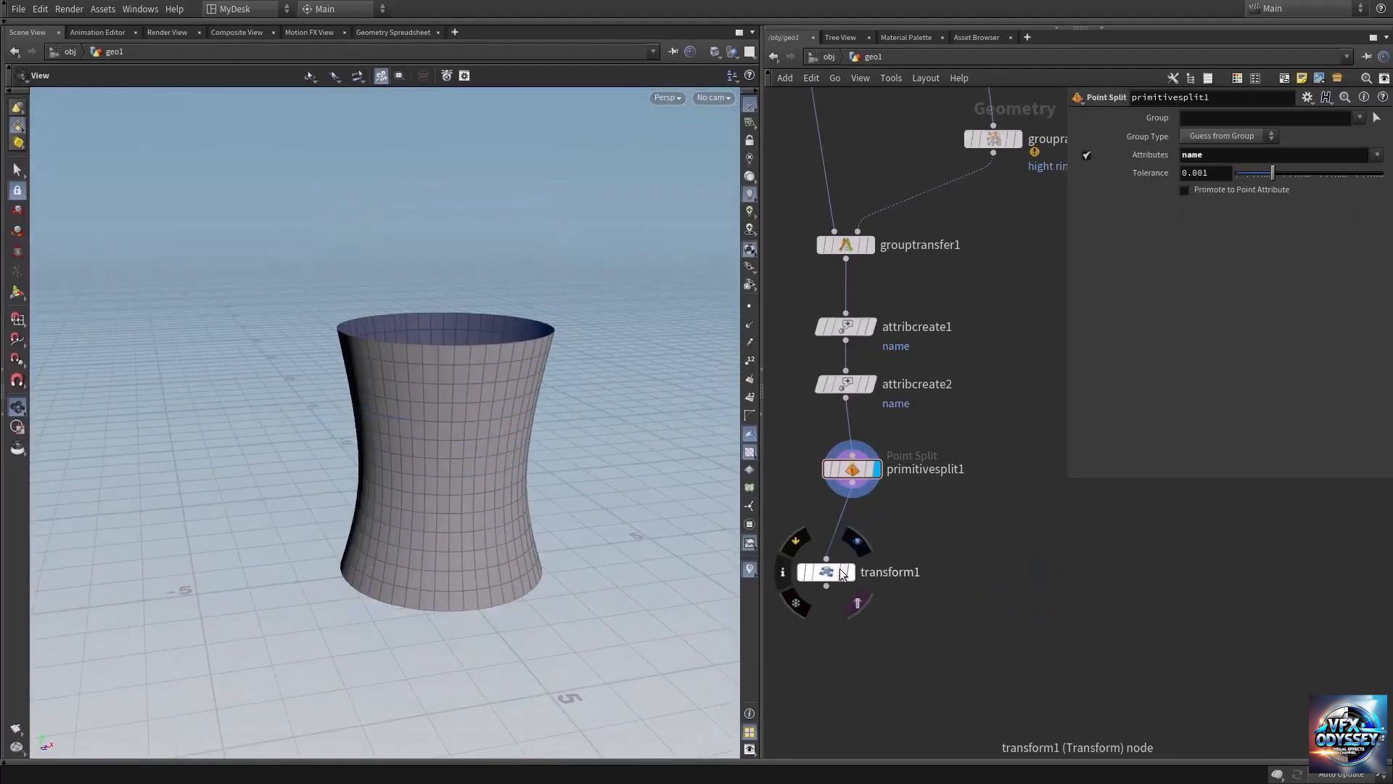
left_click_drag(836, 565, 856, 541)
left_click(856, 540)
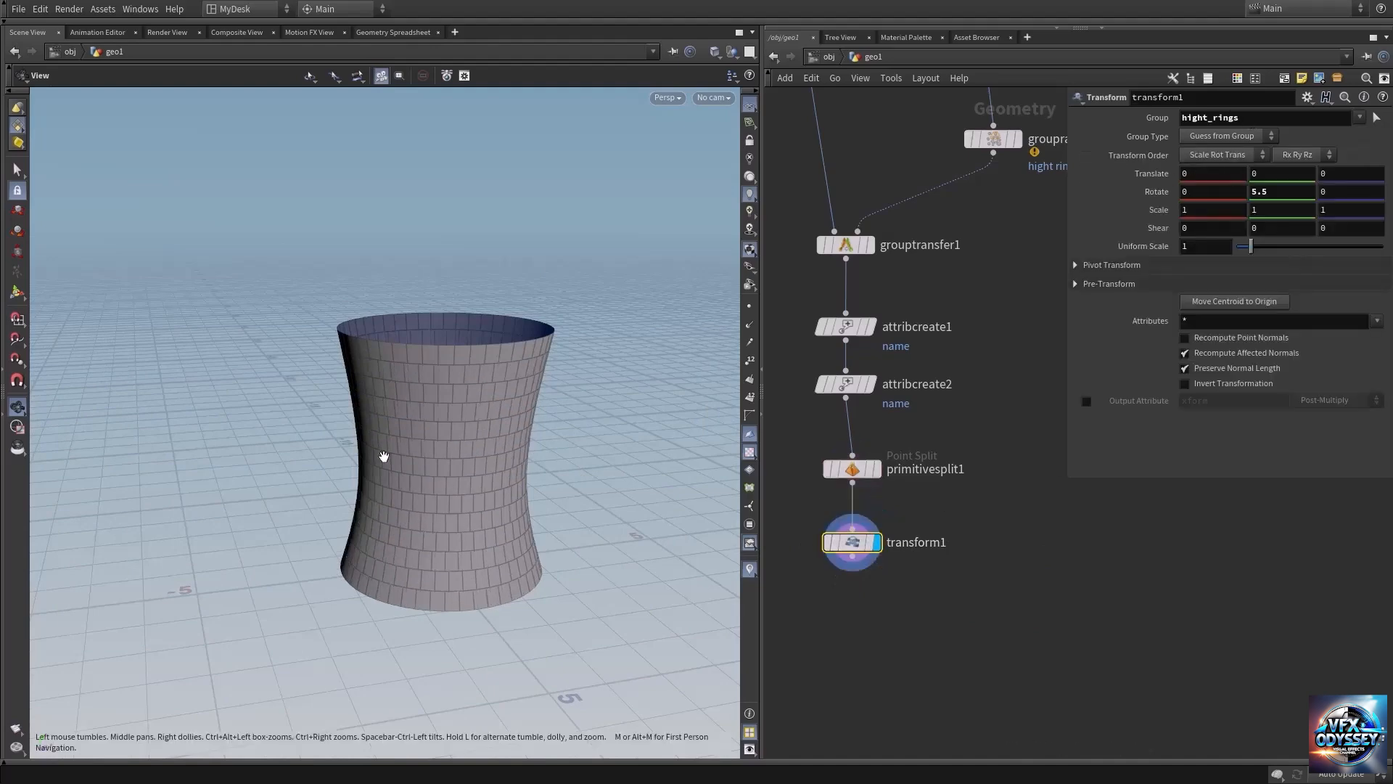
scroll(581, 436, "up", 6)
left_click_drag(466, 385, 492, 375)
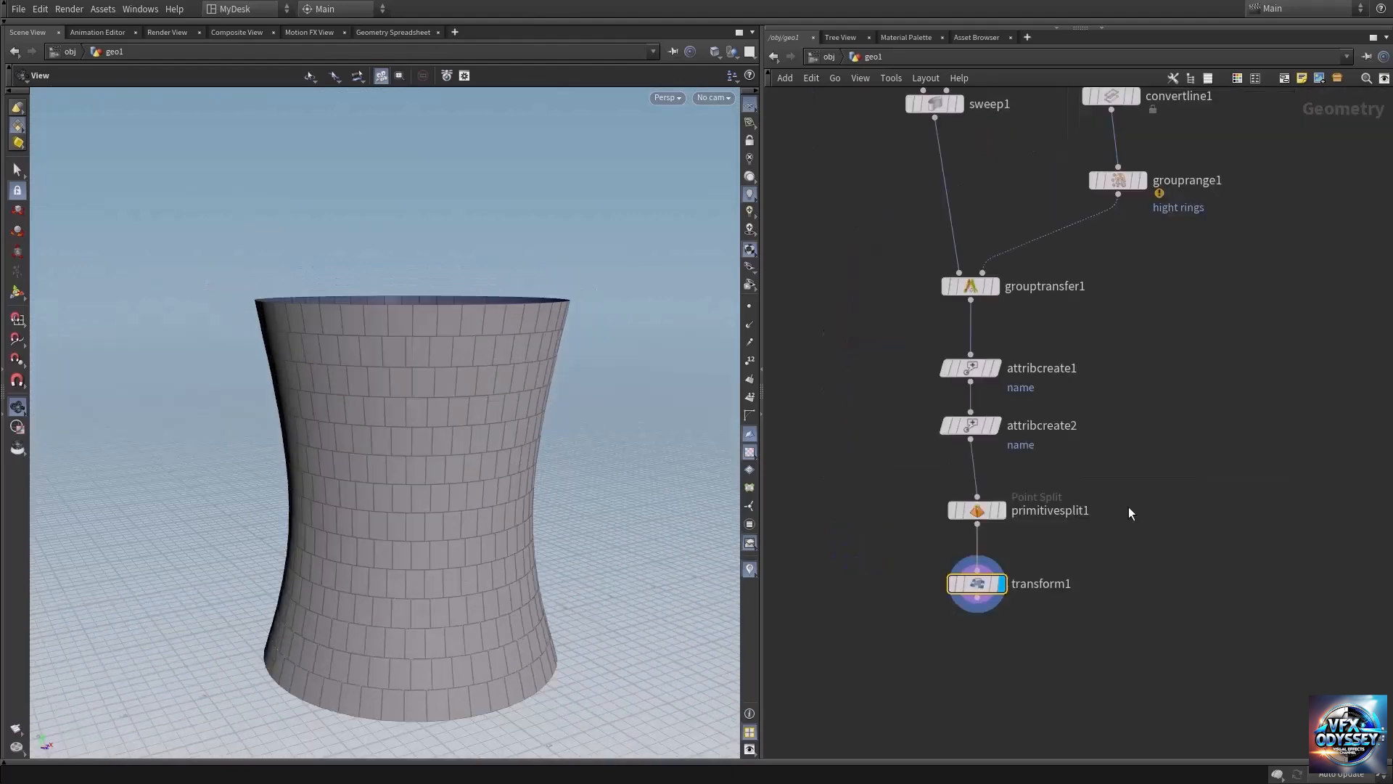
Add a Null node below the Transform node, connect it to the Transform output and display it.
key("Tab")
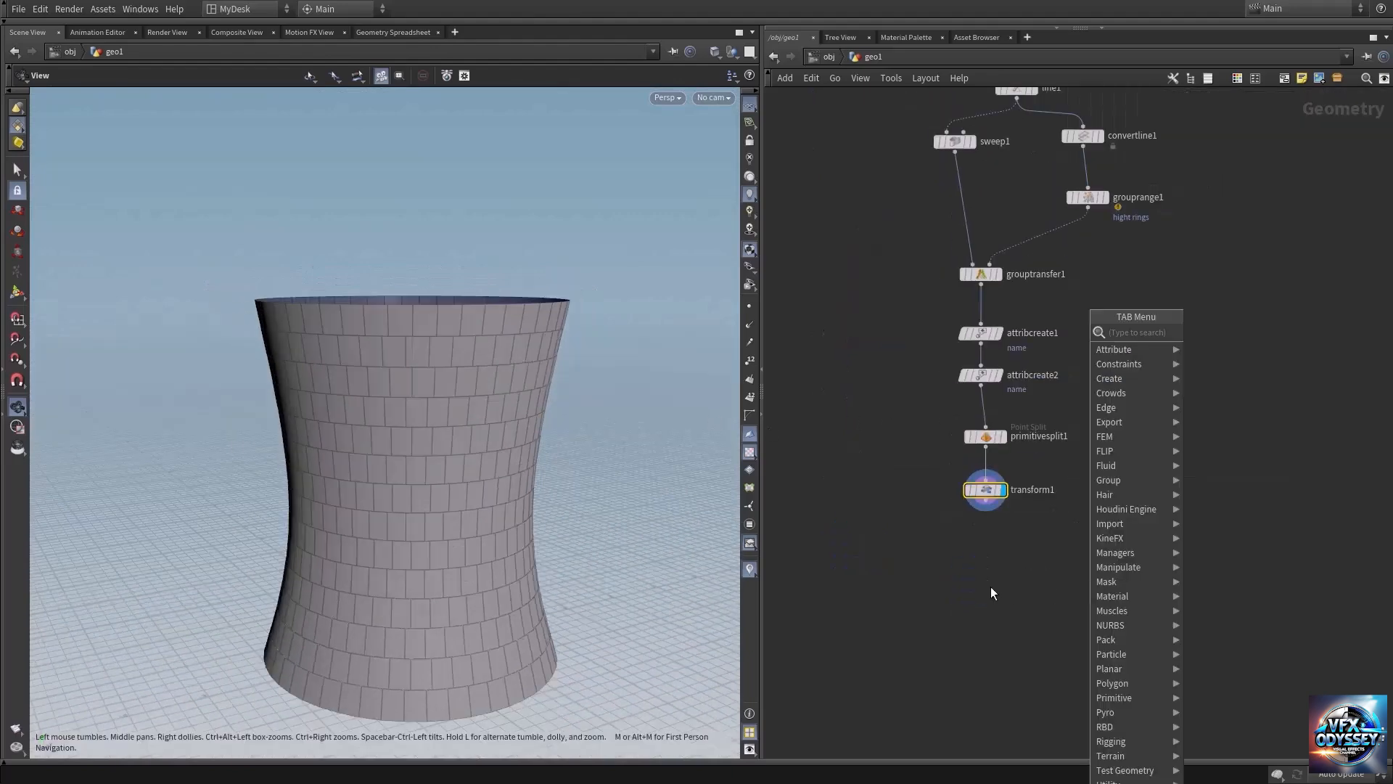
type("nul")
key("Return")
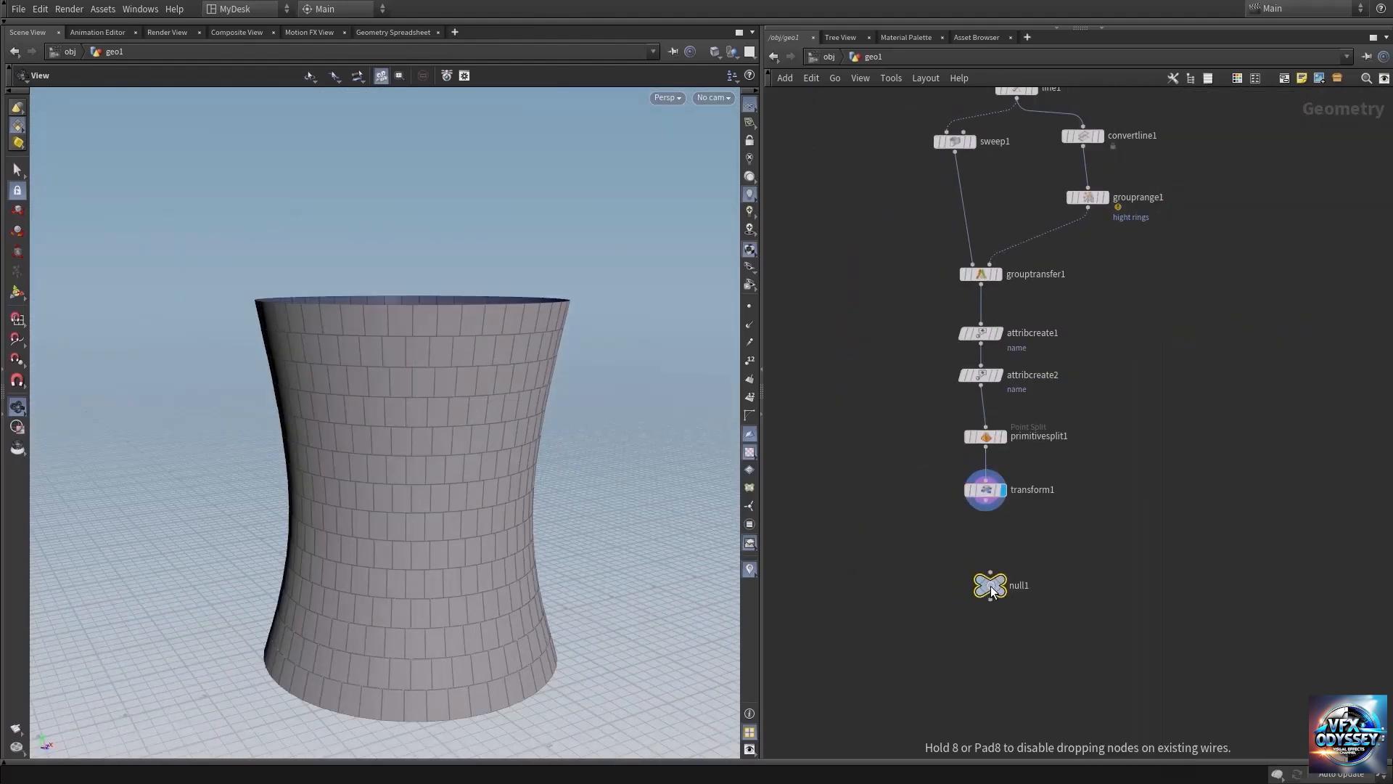
left_click(991, 586)
left_click(986, 500)
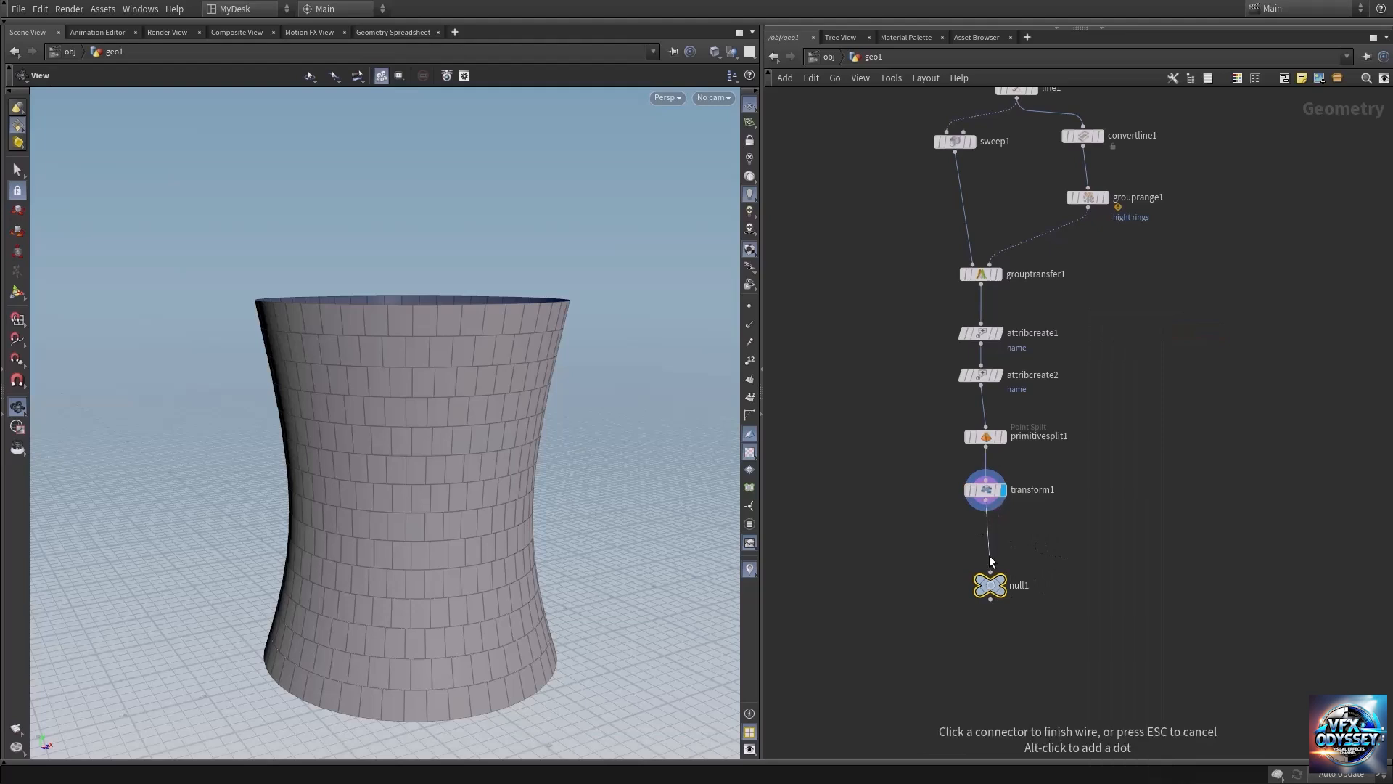
left_click(991, 572)
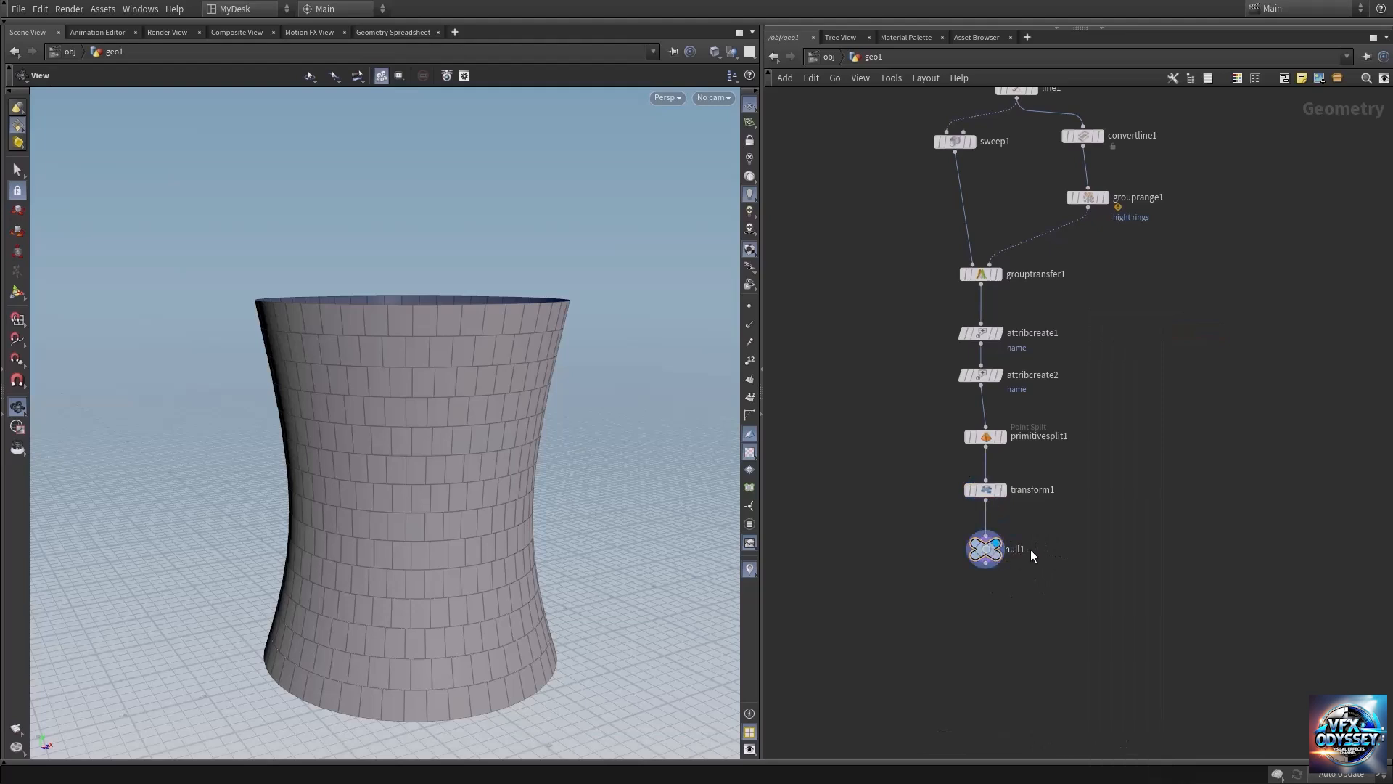
left_click(1019, 549)
Rename the Null node as Chimmny and look over the finished brick-patterned tower.
double_click(1019, 549)
type("Chimmny")
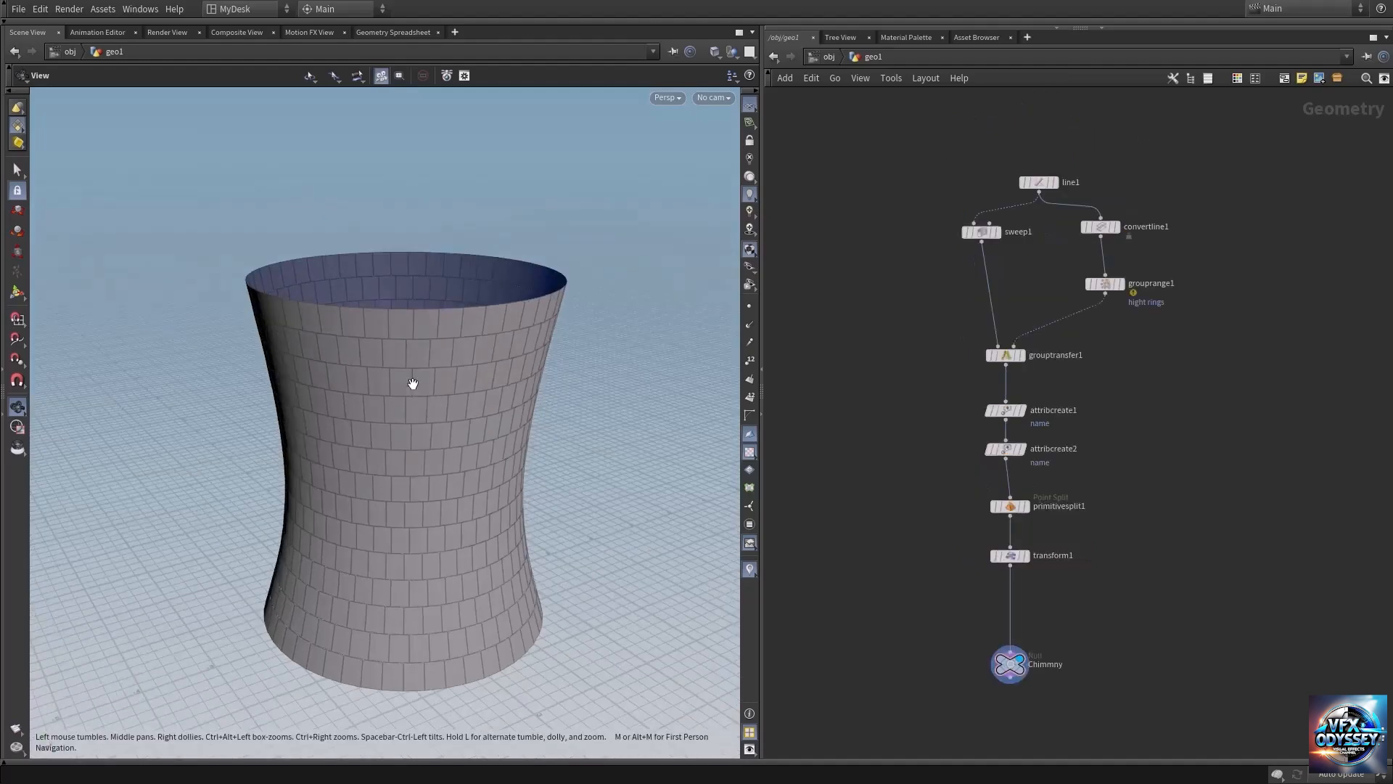
right_click_drag(410, 383, 524, 379)
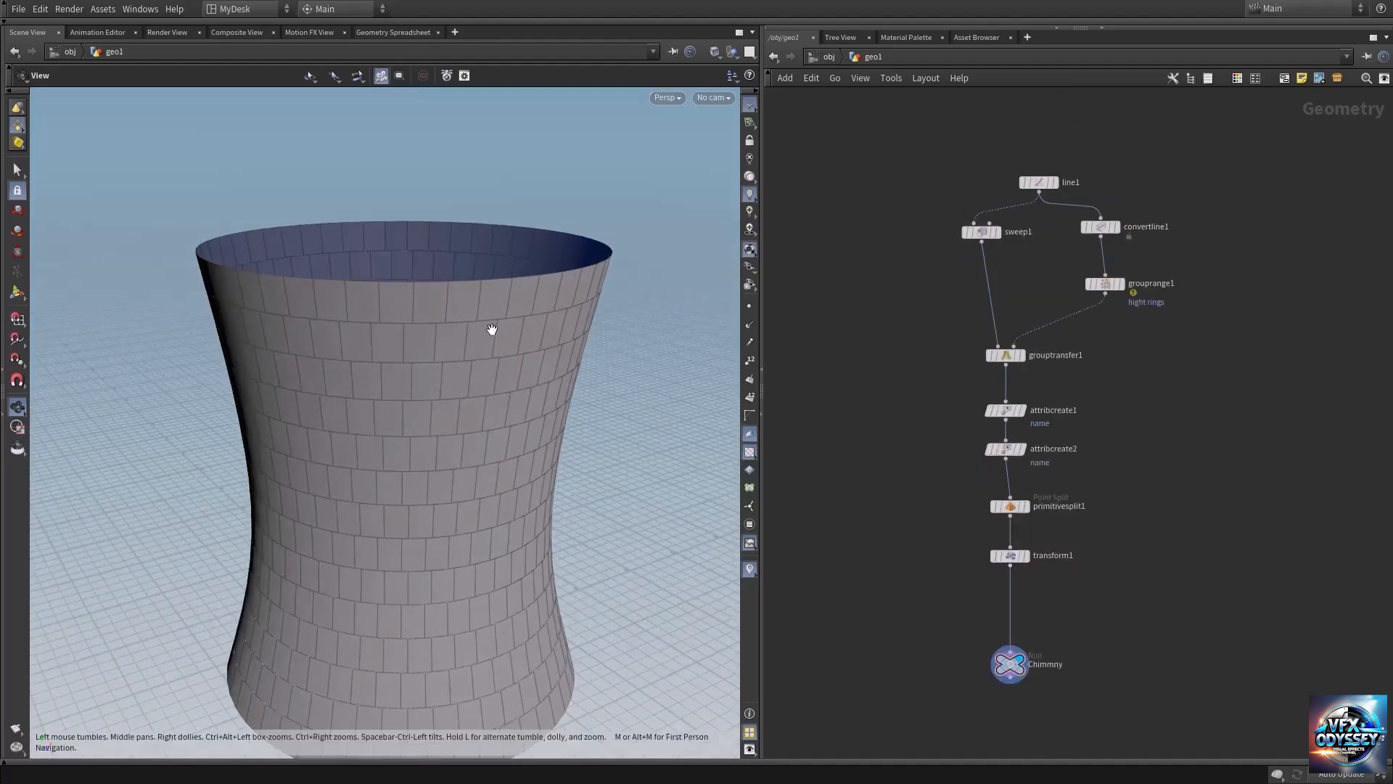
left_click_drag(492, 327, 501, 317)
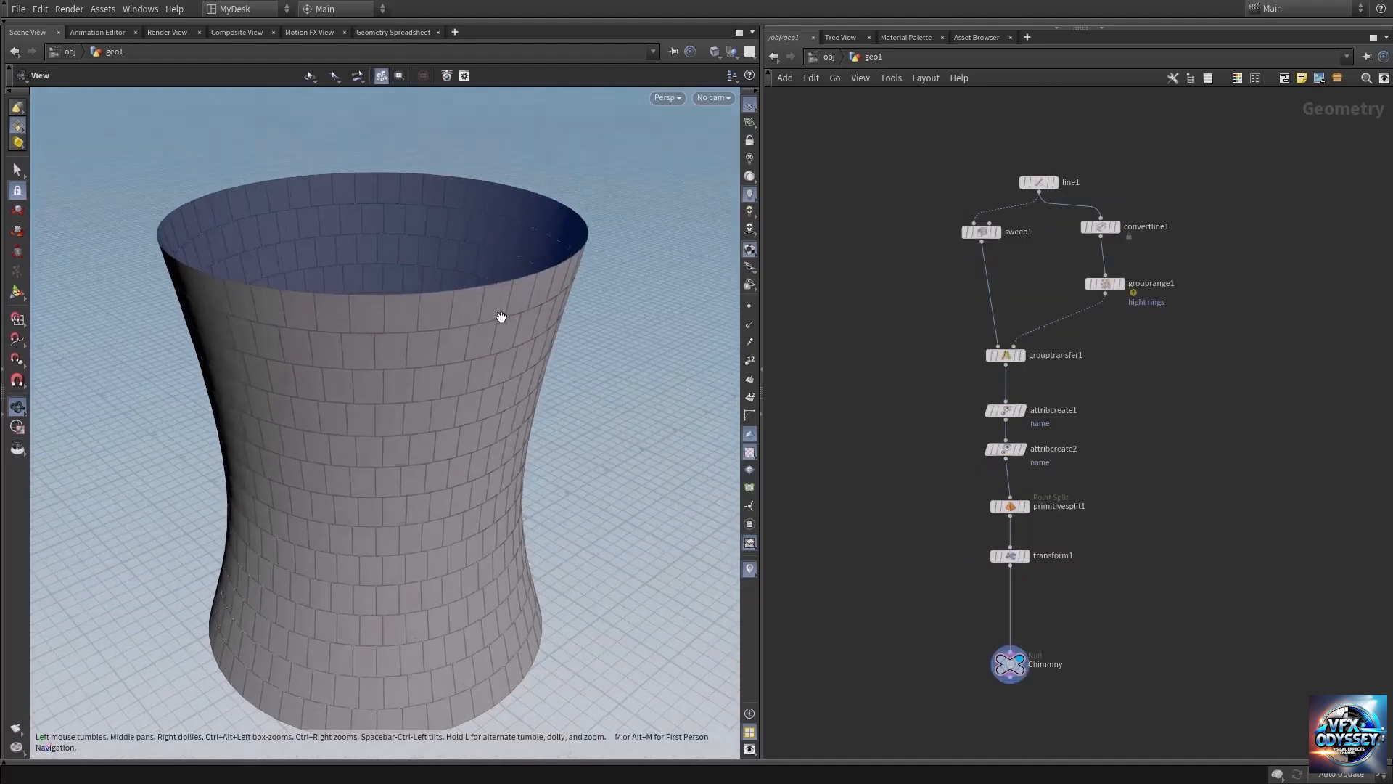
Insert a PolyExtrude node between the Transform node and the Chimmny null.
right_click_drag(1121, 612, 1121, 613)
key("Tab")
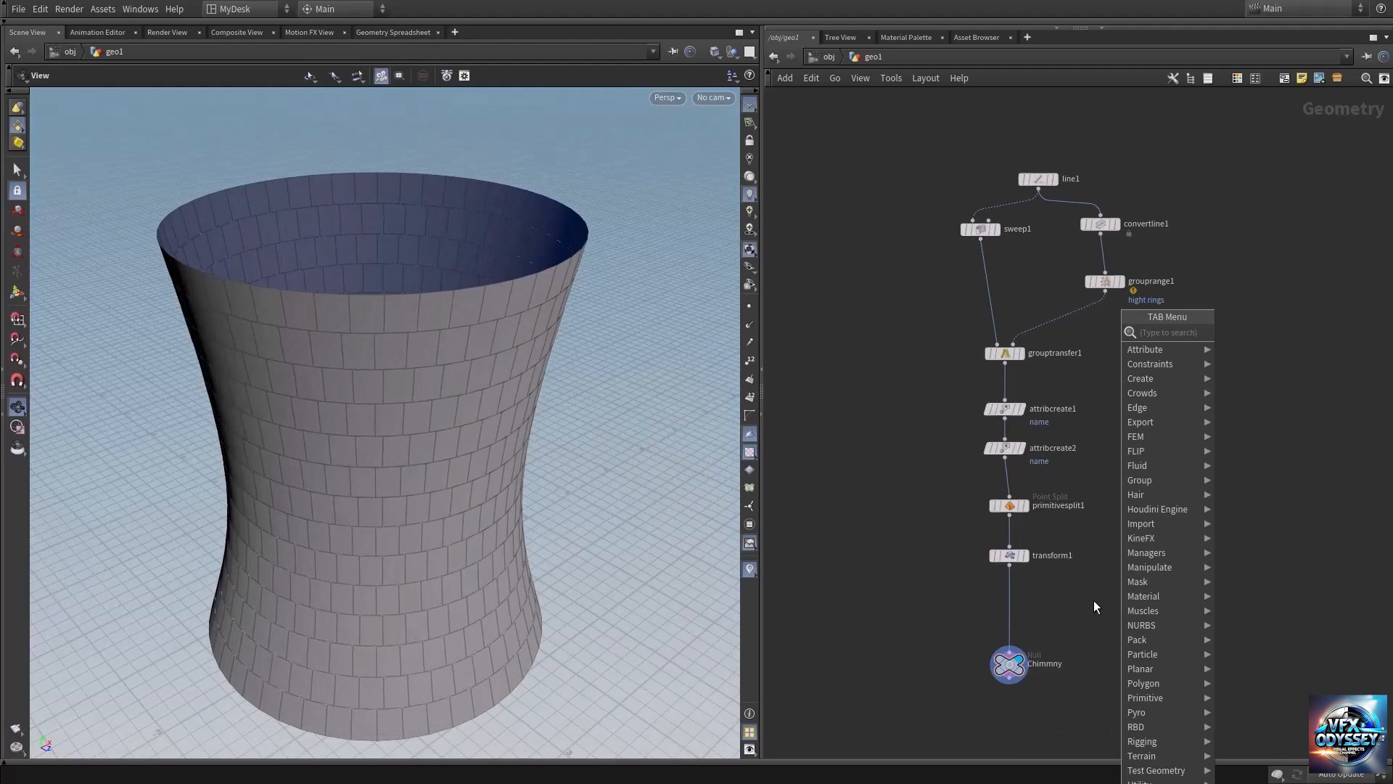
type("poly")
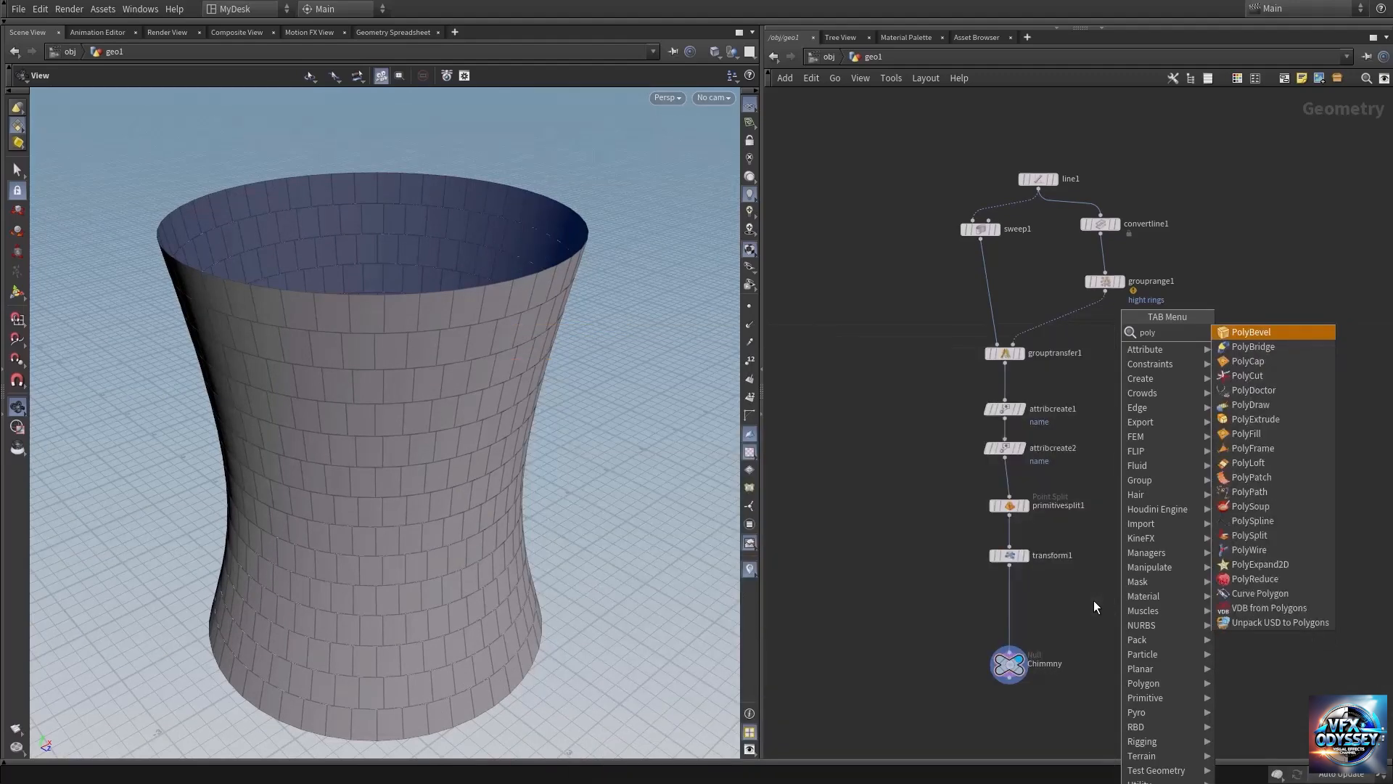
type("ex")
key("Return")
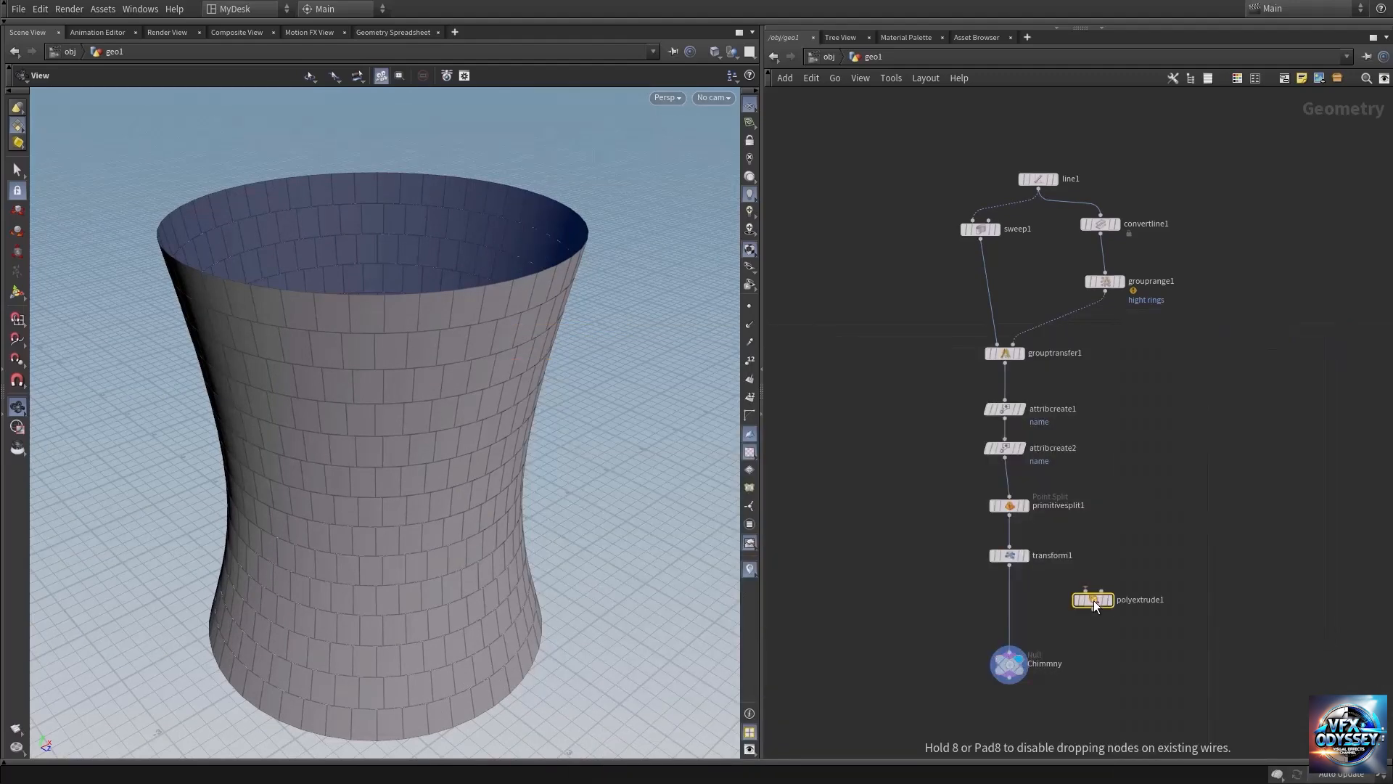
left_click(1011, 607)
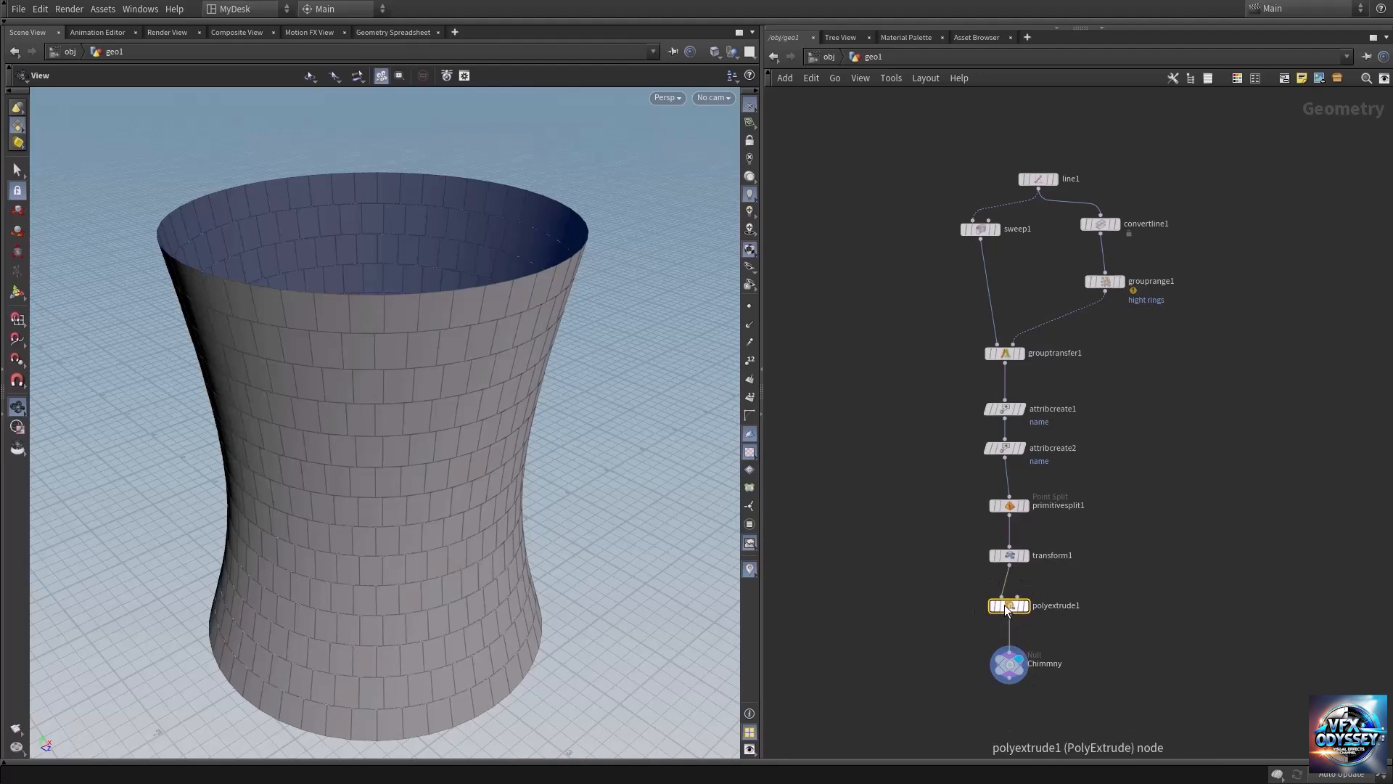
Set the PolyExtrude distance to 0.07 and divide the extrusion into individual elements so each brick is extruded separately.
key("p")
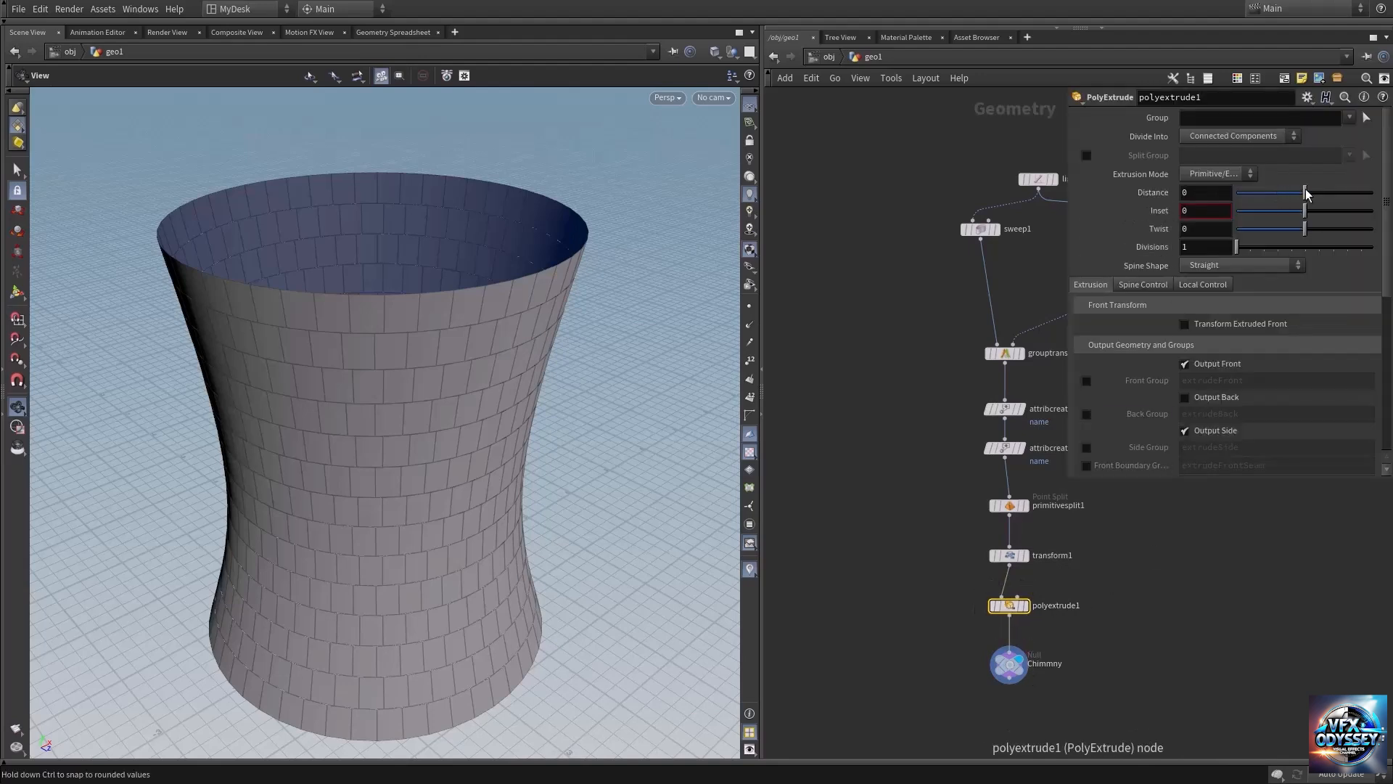
left_click_drag(1304, 196, 1310, 197)
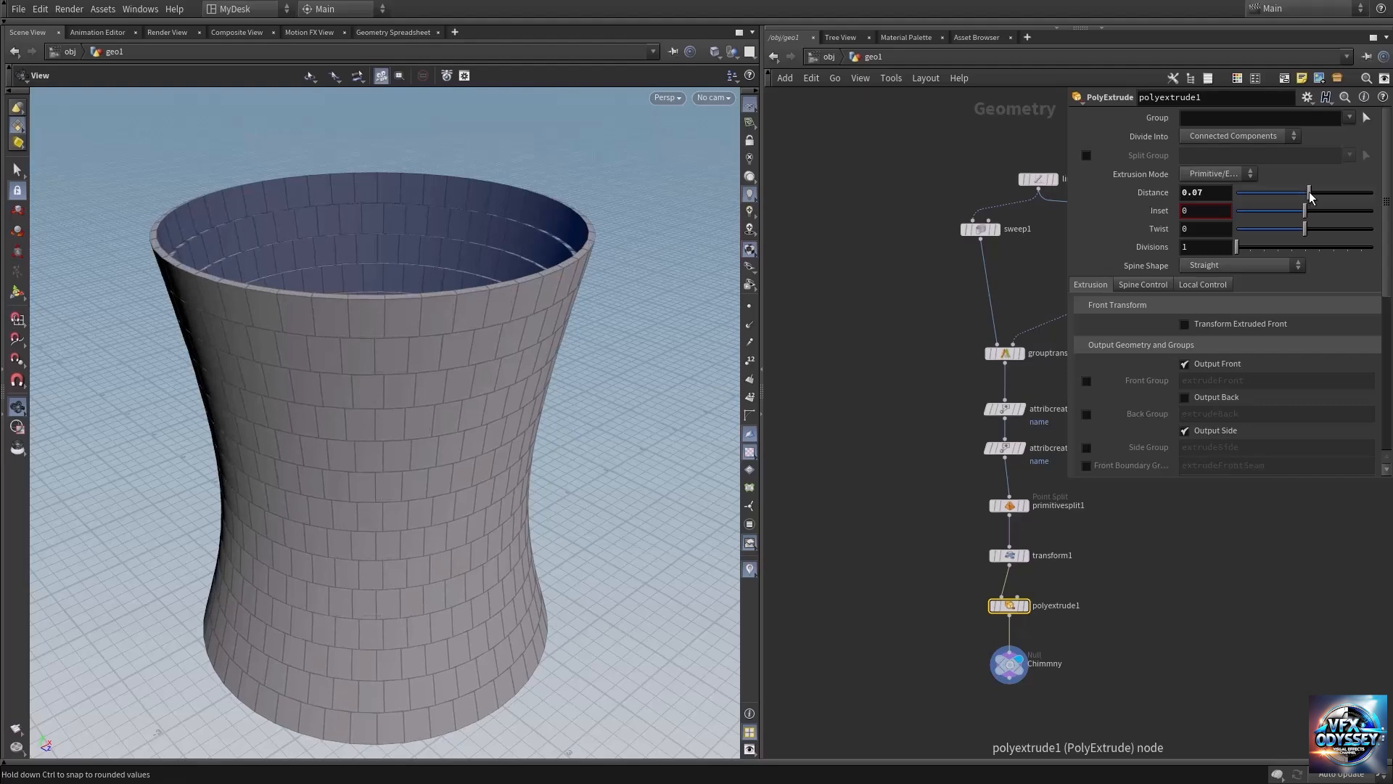
left_click(1219, 137)
left_click(1226, 148)
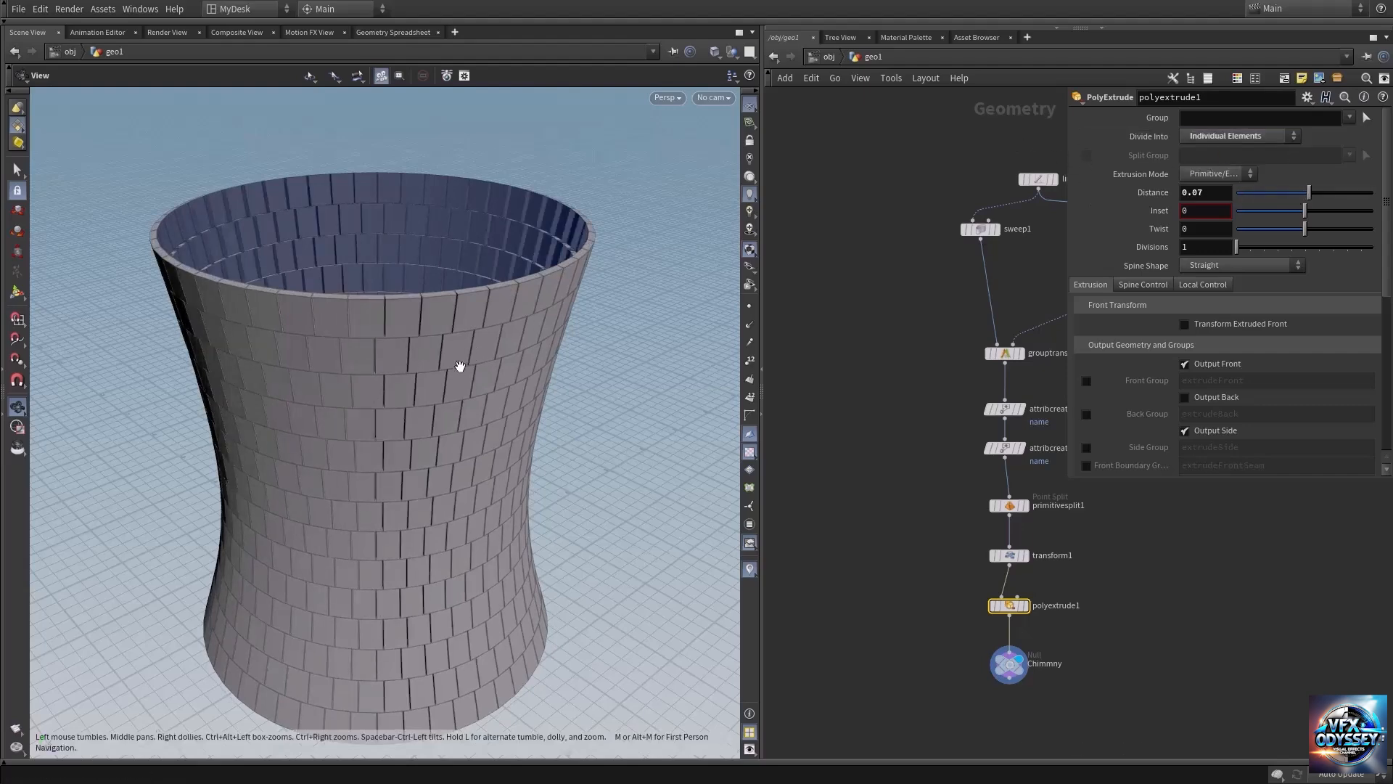
left_click_drag(460, 366, 472, 345)
right_click_drag(473, 345, 495, 354)
left_click_drag(473, 327, 484, 364)
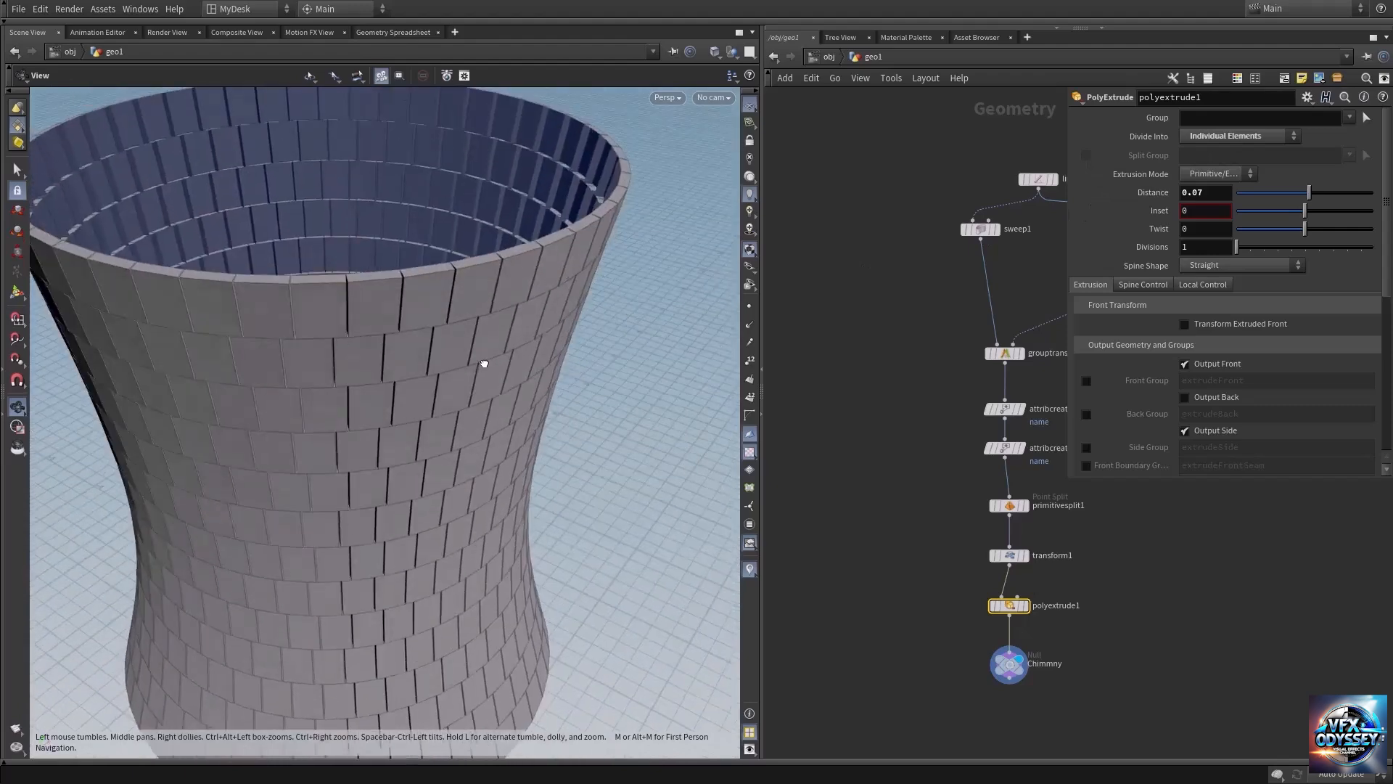
right_click_drag(484, 363, 400, 336)
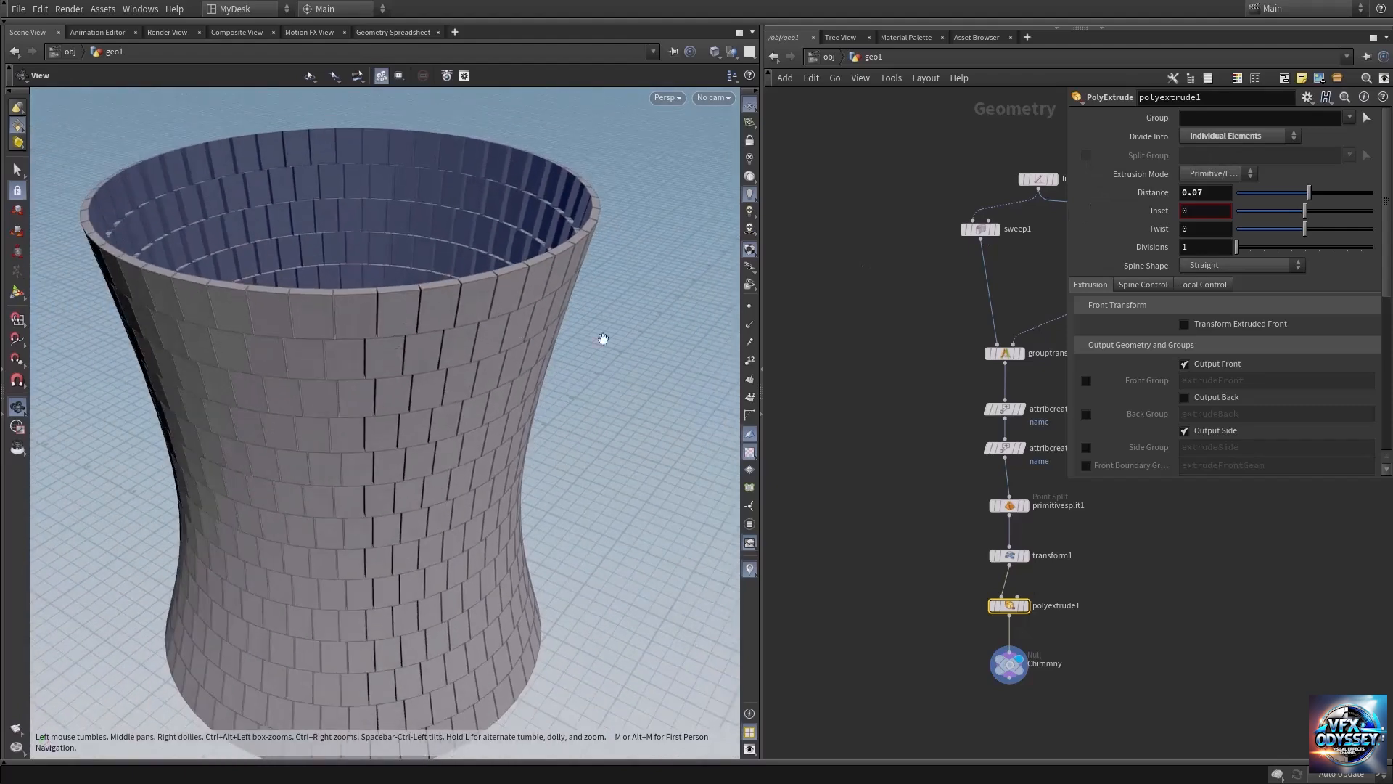
Enable the back output of the PolyExtrude node to close the bricks on the tower's inner side.
left_click(1199, 402)
left_click_drag(486, 189, 473, 225)
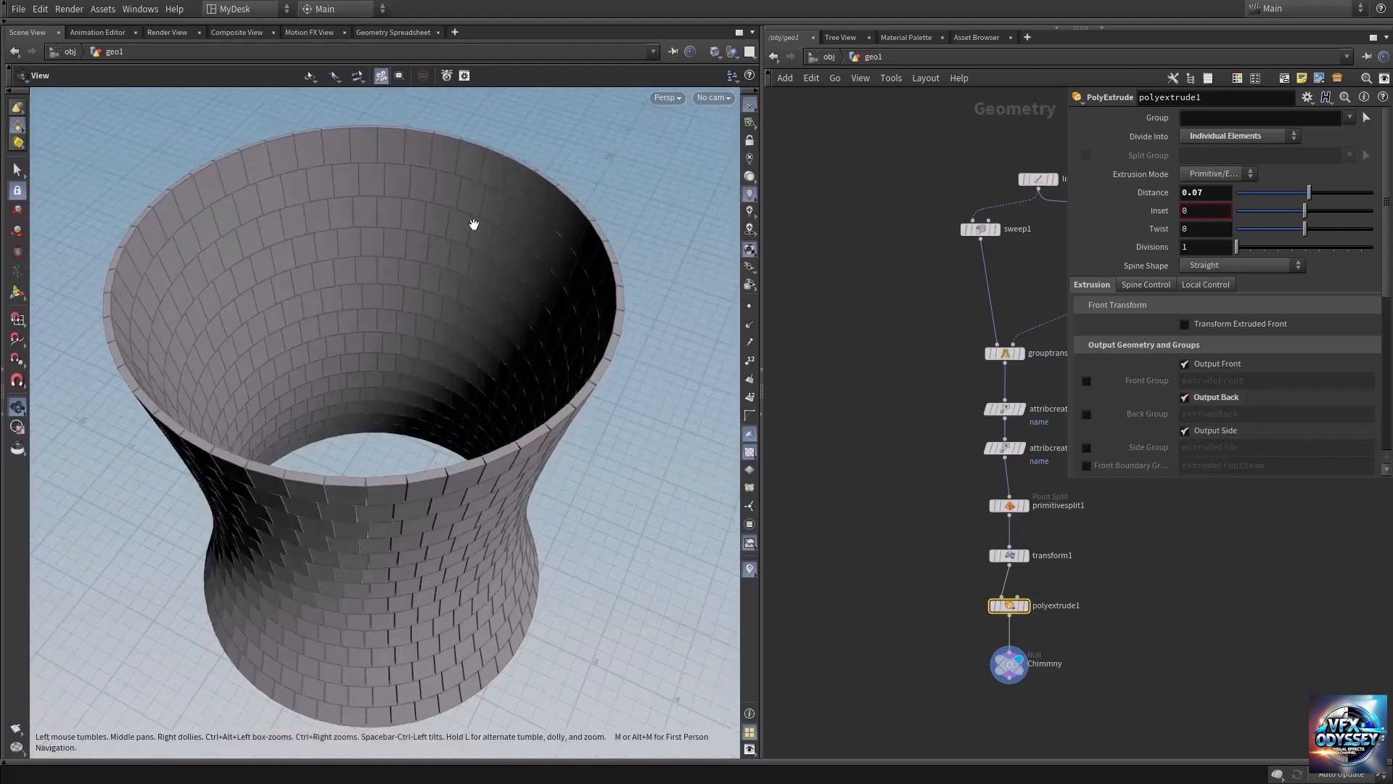
left_click_drag(435, 280, 456, 320)
right_click_drag(455, 320, 468, 334)
Select the Chimmny null and examine the extruded bricks on the tower's outer wall, rim and interior.
left_click(1013, 663)
middle_click_drag(930, 544, 881, 497)
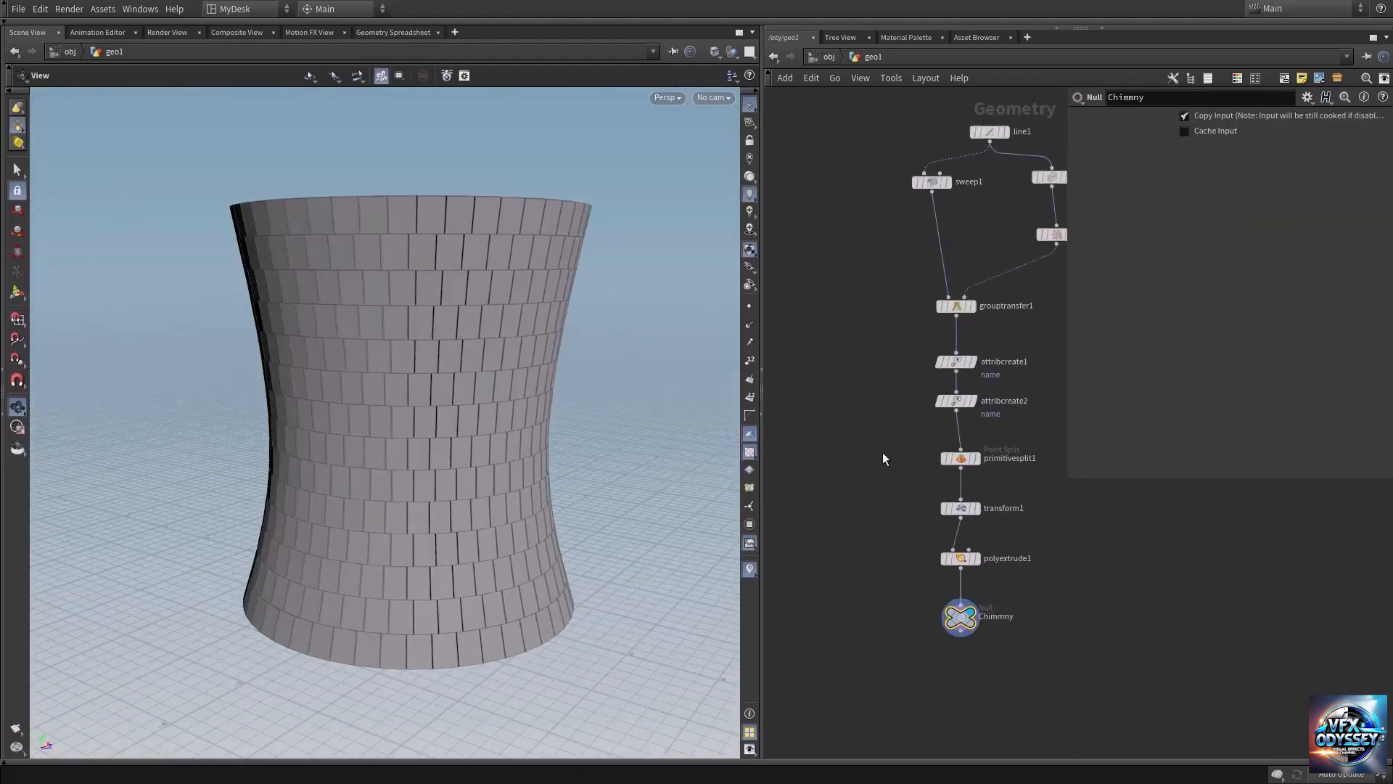
middle_click_drag(422, 244, 419, 339)
right_click_drag(418, 339, 634, 344)
left_click_drag(455, 307, 520, 435)
right_click_drag(519, 436, 600, 410)
left_click_drag(600, 411, 600, 358)
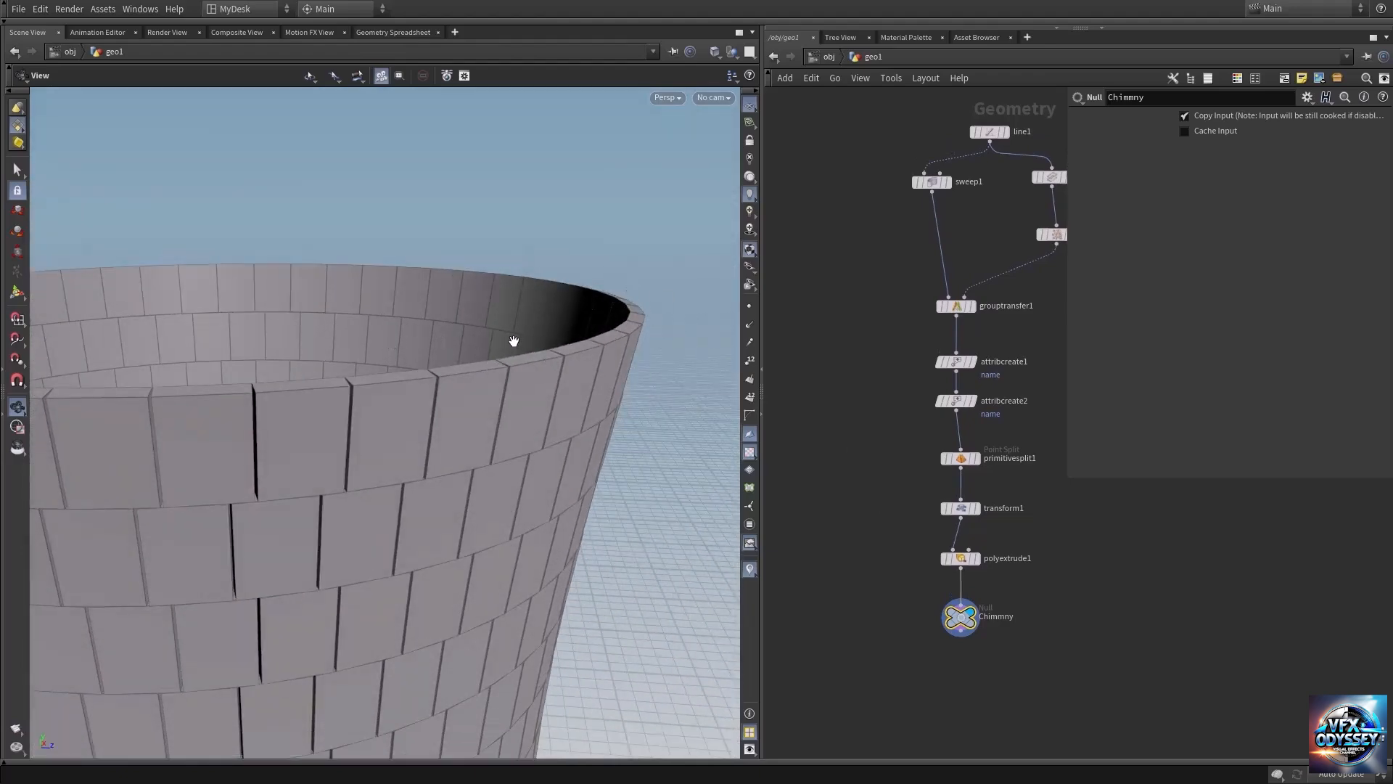
left_click_drag(606, 339, 535, 351)
right_click_drag(564, 366, 497, 372)
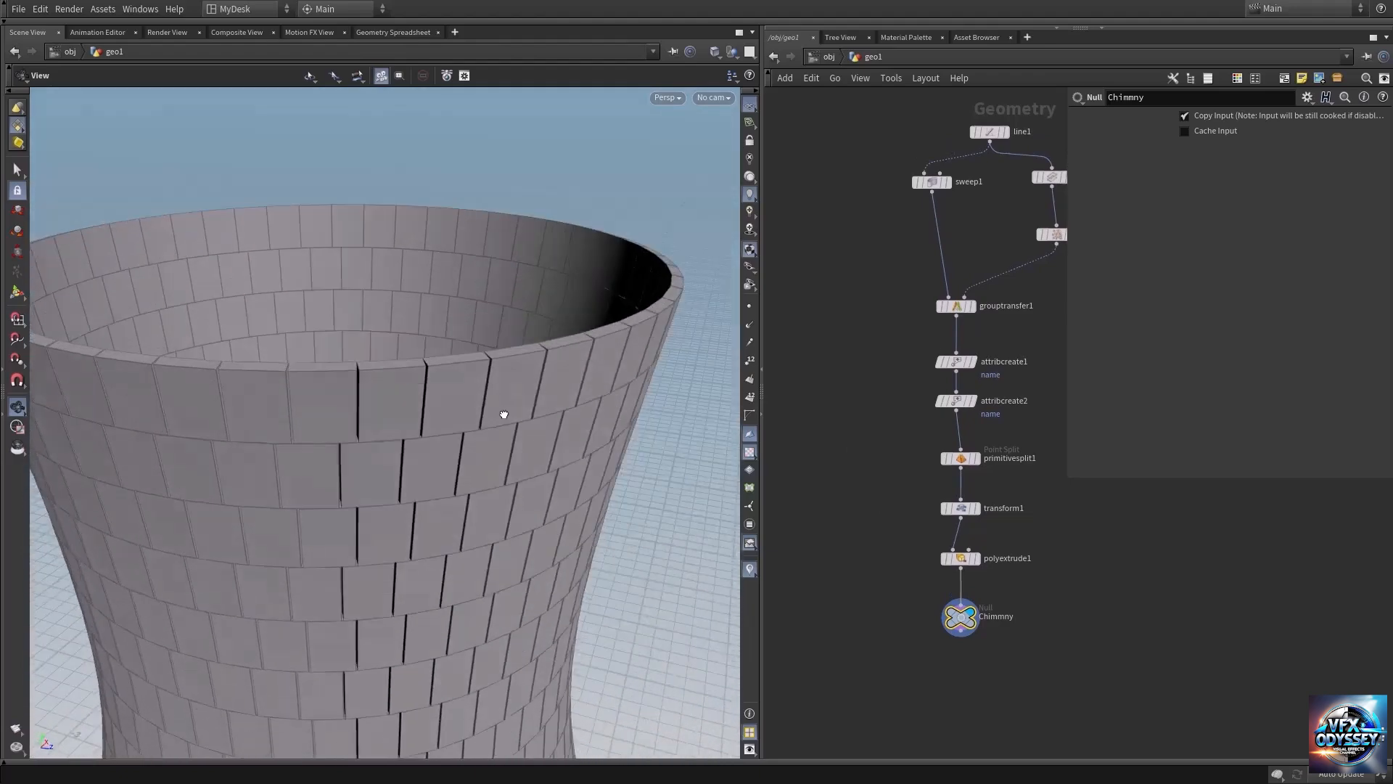